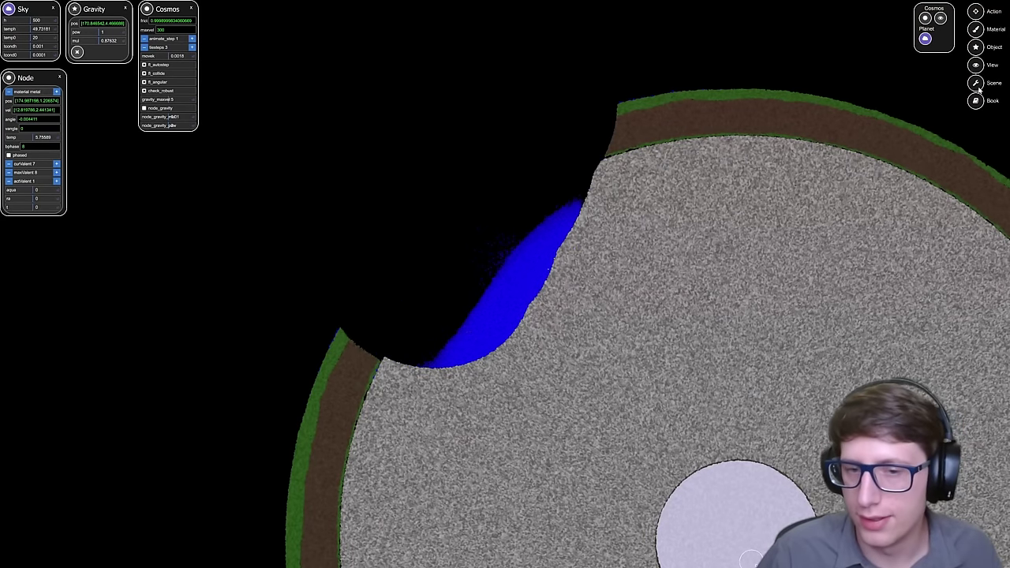
# Step: Pour water into the crater on the planet's upper-left side by drawing with the water material
pyautogui.click(978, 29)
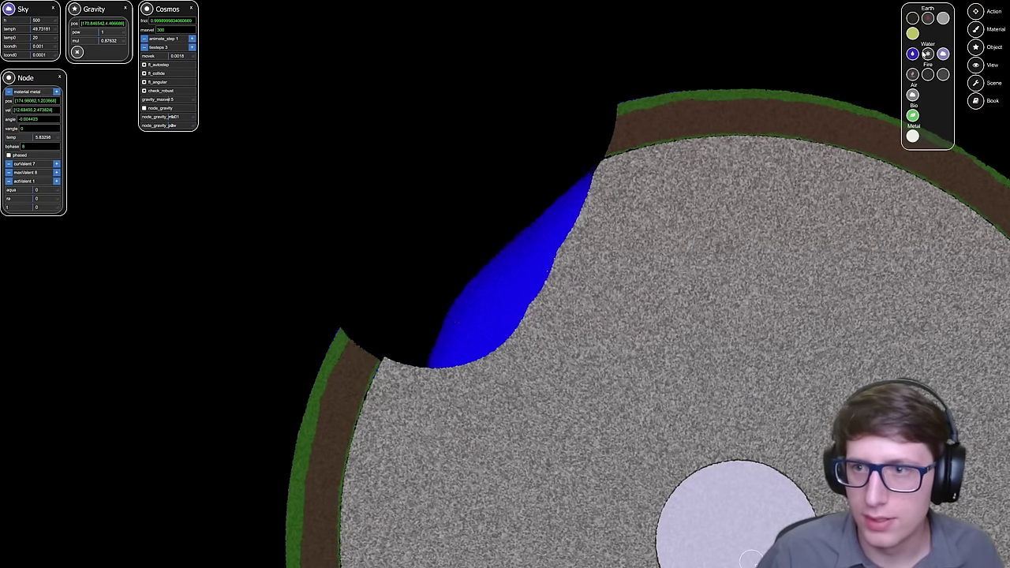
pyautogui.click(916, 53)
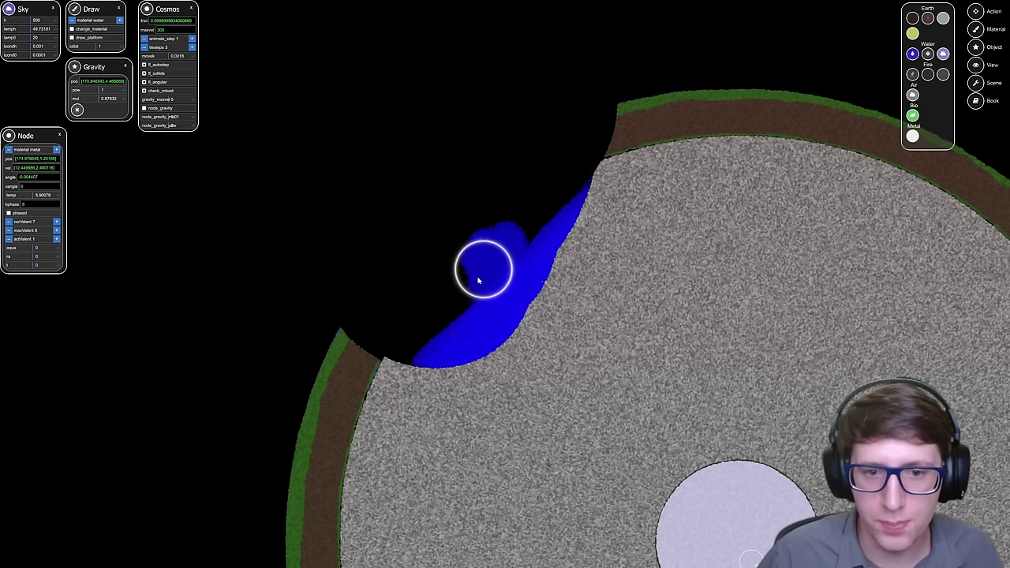
pyautogui.moveTo(477, 277)
pyautogui.mouseDown()
pyautogui.moveTo(534, 226)
pyautogui.moveTo(411, 340)
pyautogui.moveTo(559, 224)
pyautogui.moveTo(623, 228)
pyautogui.mouseUp()
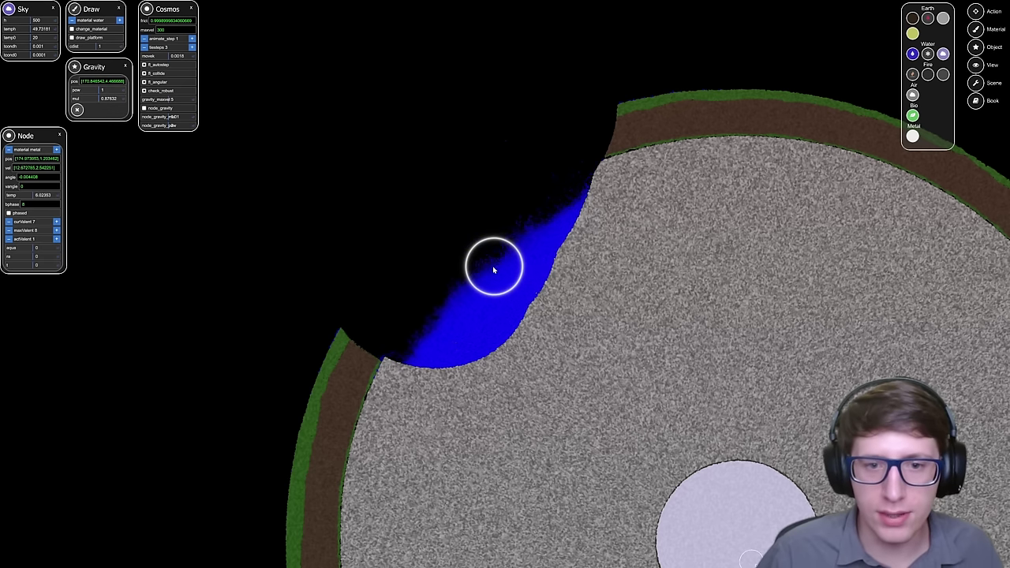
pyautogui.moveTo(492, 270)
pyautogui.mouseDown()
pyautogui.moveTo(555, 235)
pyautogui.moveTo(466, 253)
pyautogui.mouseUp()
pyautogui.moveTo(575, 211); pyautogui.dragTo(502, 214)
# Step: Spin the planet's material around the metal core, using a brush enlarged to reach past the planet's surface
pyautogui.scroll(-3, 729, 368)
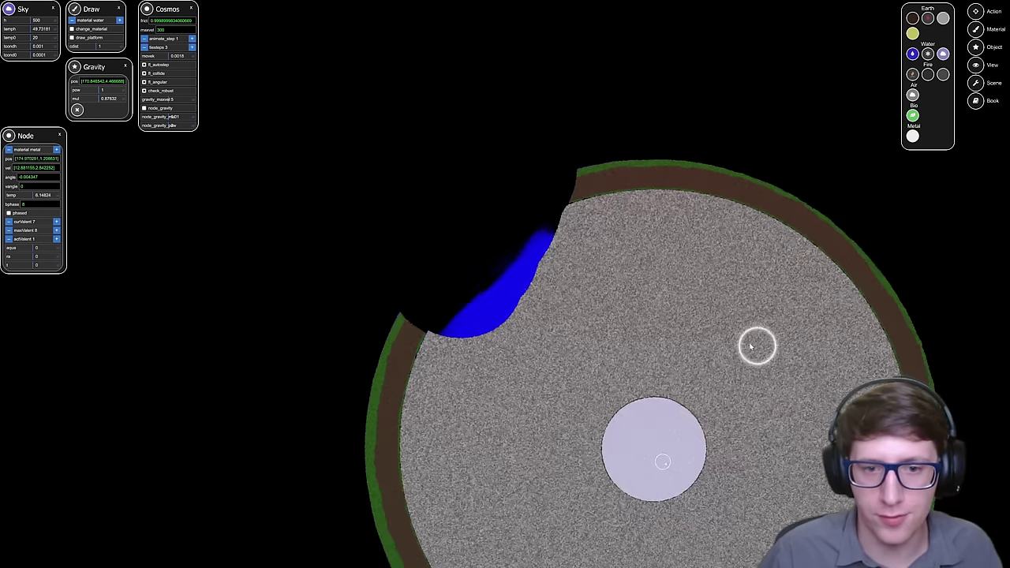
pyautogui.moveTo(708, 328); pyautogui.dragTo(523, 323)
pyautogui.scroll(-2, 511, 298)
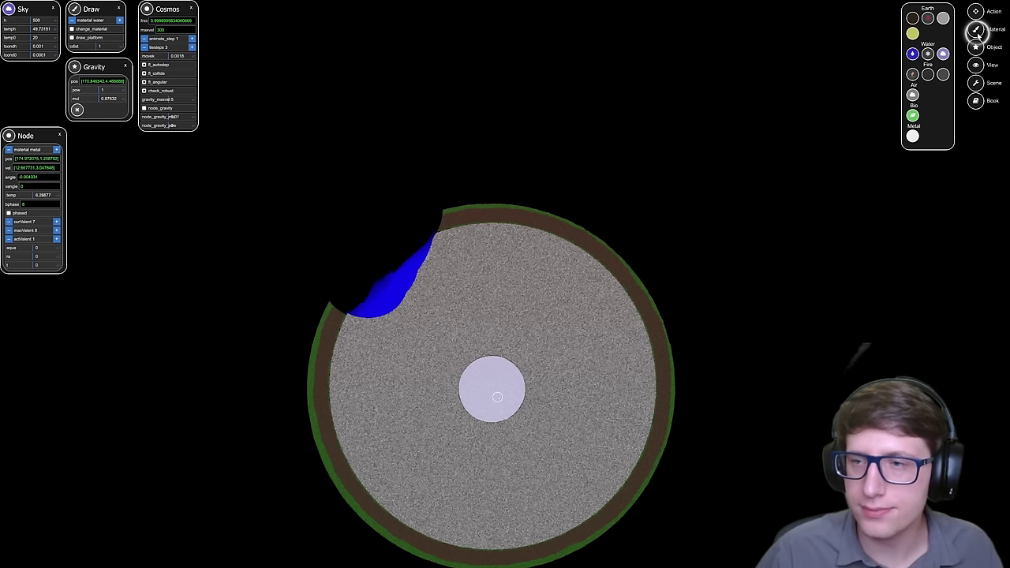
pyautogui.click(977, 12)
pyautogui.click(929, 39)
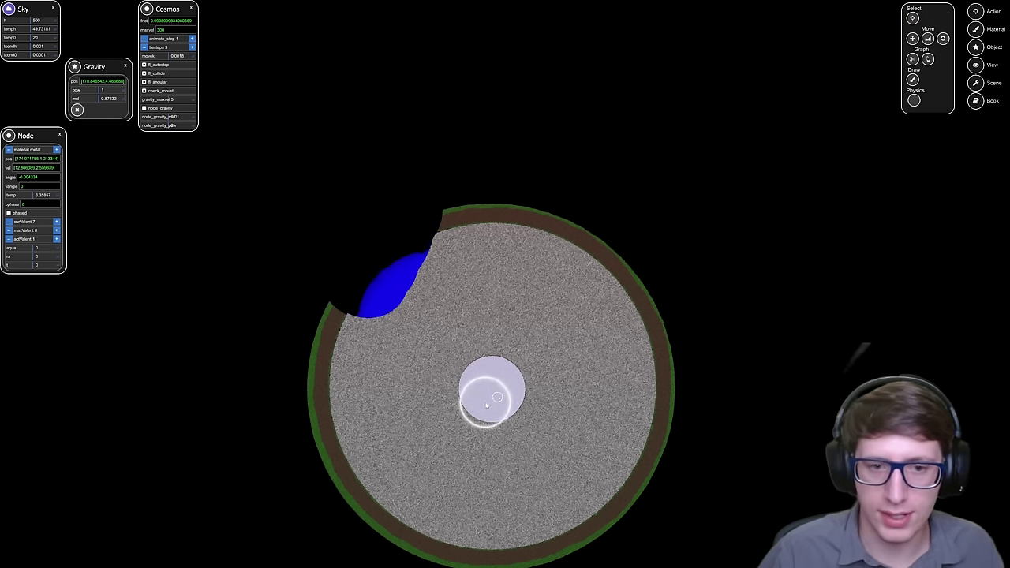
pyautogui.scroll(11, 493, 437)
pyautogui.scroll(-1, 487, 388)
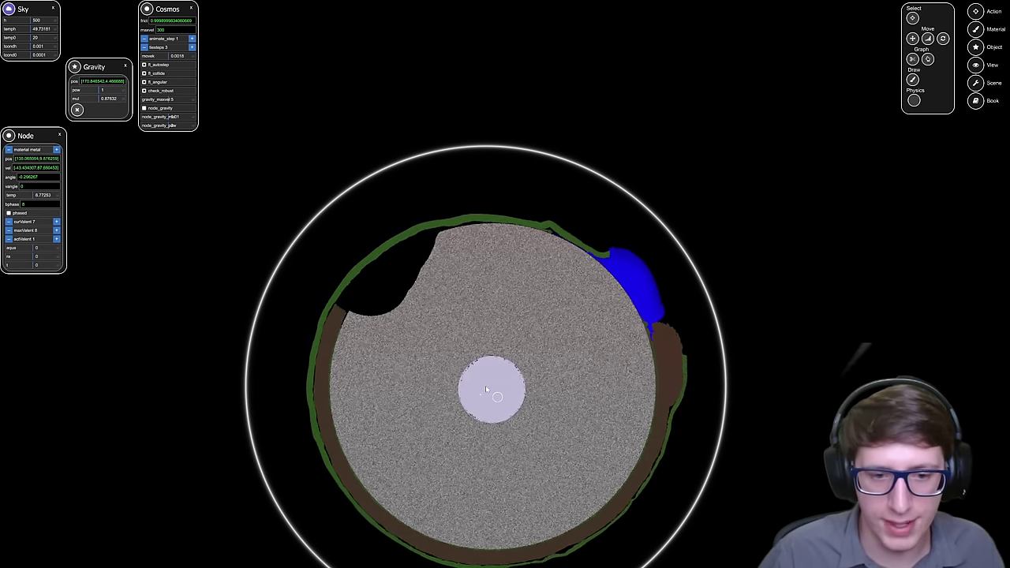
pyautogui.scroll(5, 474, 396)
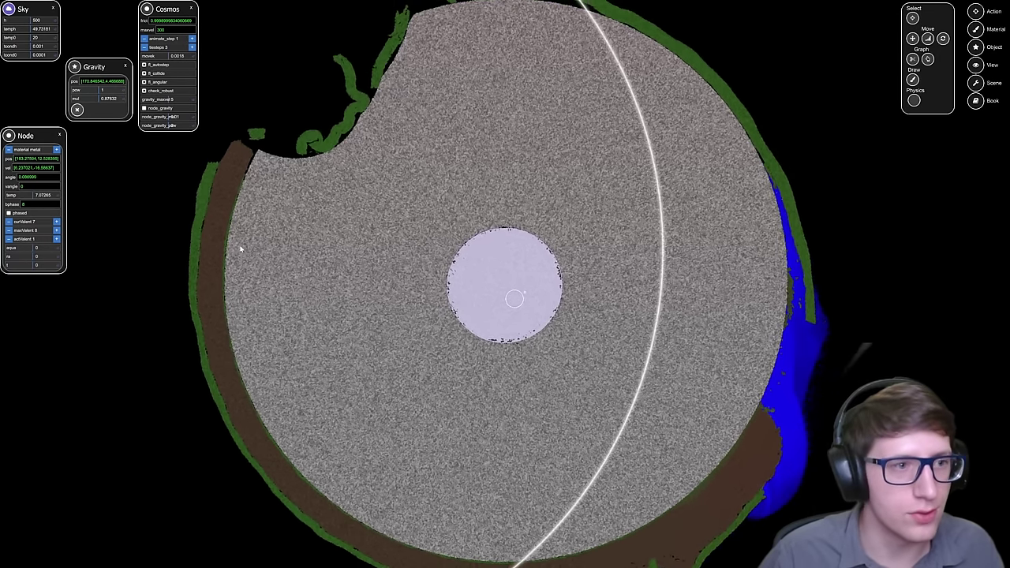
pyautogui.scroll(-10, 364, 310)
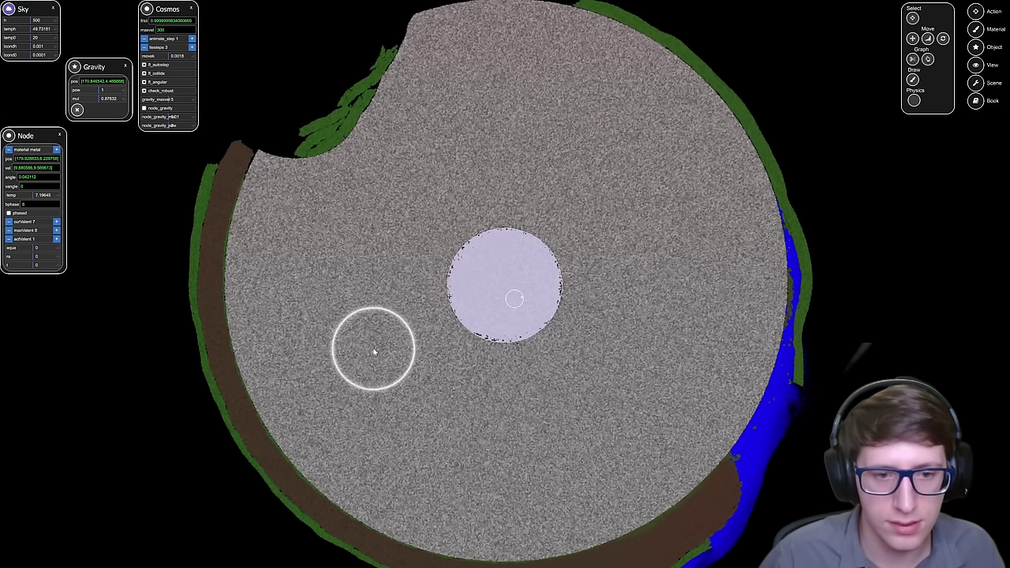
# Step: Examine the boundary between the metal core and the surrounding stone up close
pyautogui.scroll(4, 325, 371)
pyautogui.moveTo(345, 366); pyautogui.dragTo(421, 357)
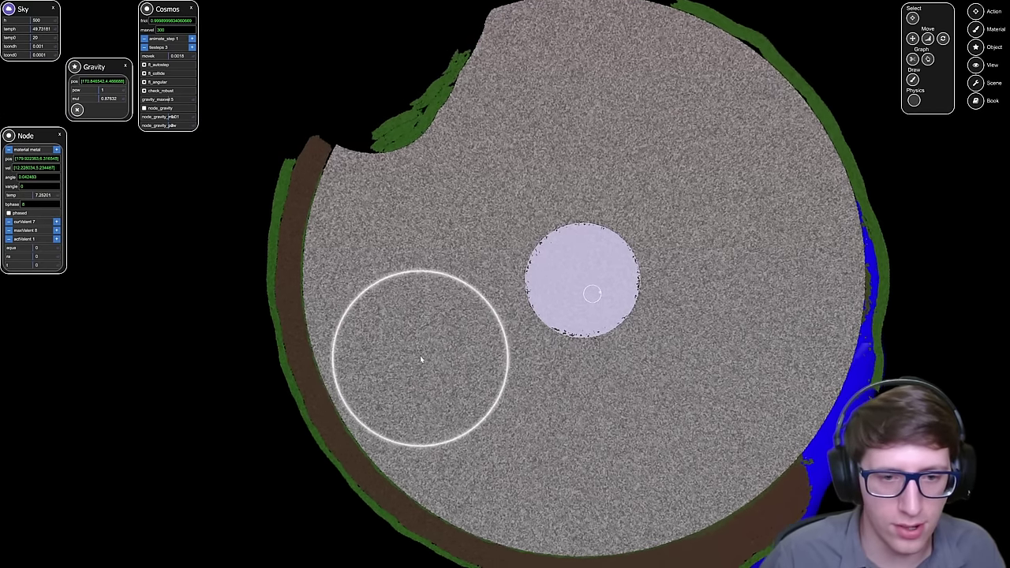
pyautogui.scroll(4, 419, 353)
pyautogui.scroll(-6, 426, 349)
pyautogui.scroll(5, 460, 324)
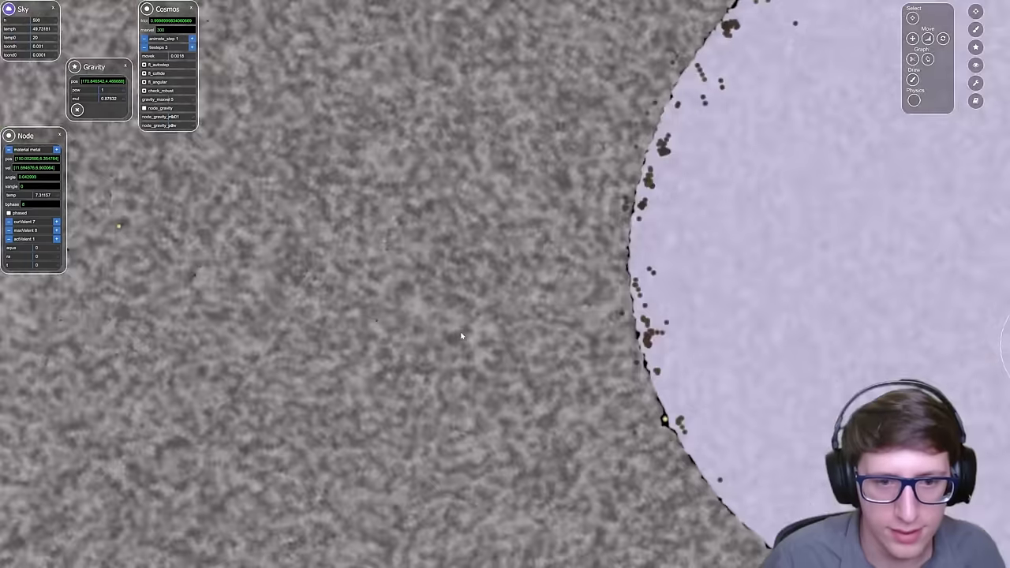
pyautogui.scroll(-3, 367, 290)
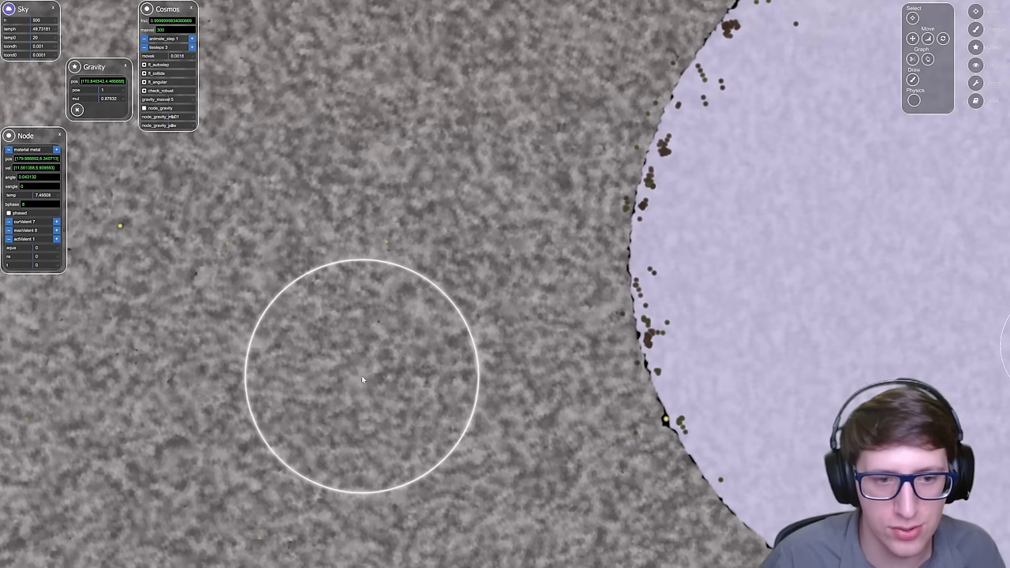
pyautogui.scroll(-2, 361, 376)
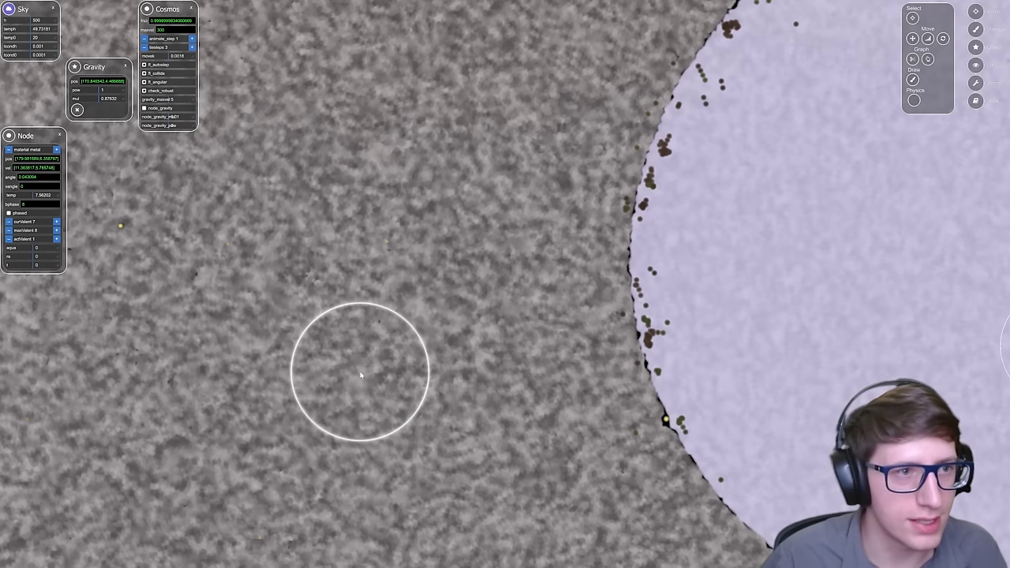
# Step: Spin the metal core inside the stone again with an enlarged brush
pyautogui.scroll(5, 348, 336)
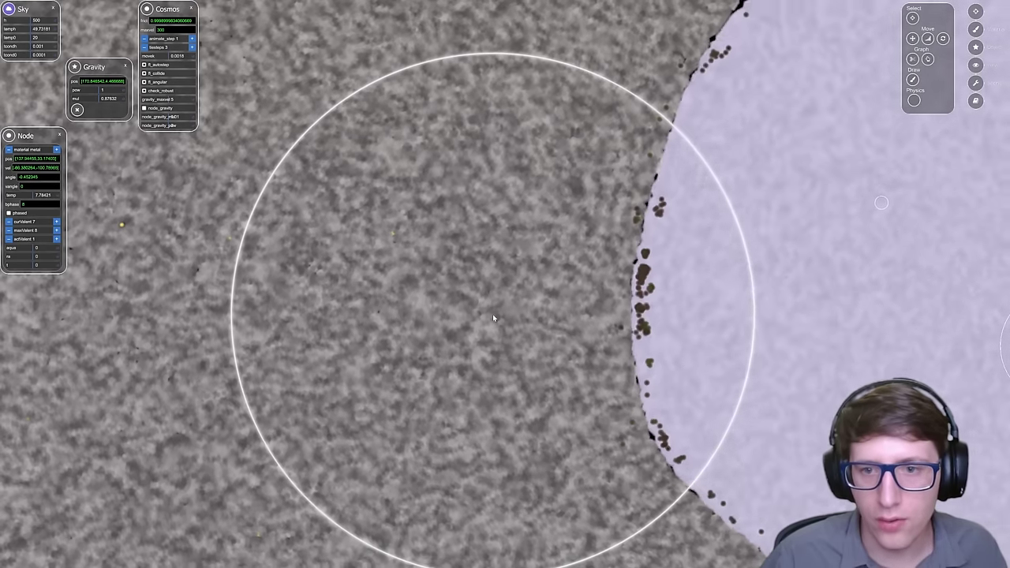
pyautogui.moveTo(494, 315); pyautogui.dragTo(228, 284)
pyautogui.scroll(-2, 318, 295)
pyautogui.scroll(-5, 345, 300)
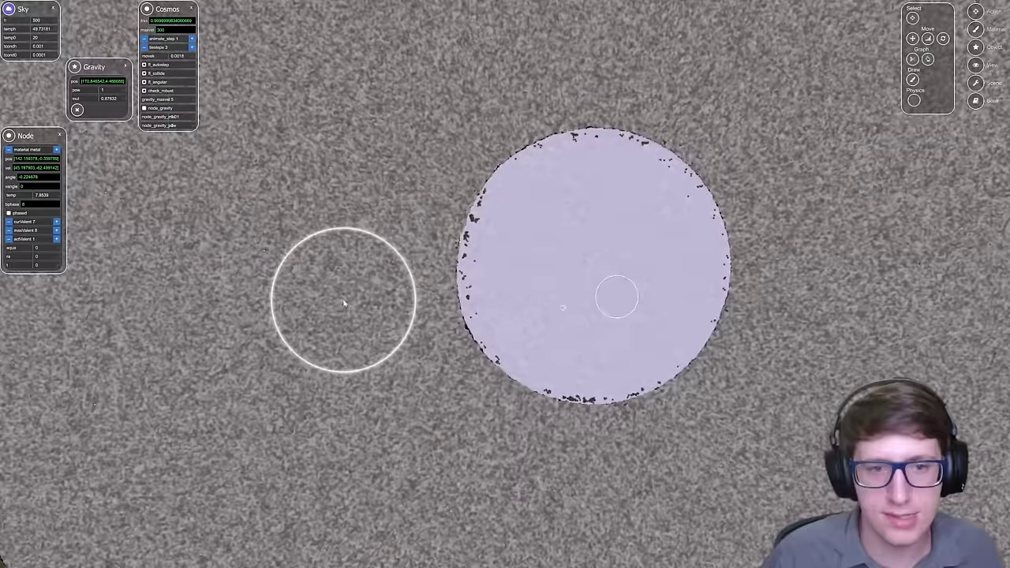
pyautogui.moveTo(343, 301); pyautogui.dragTo(298, 312)
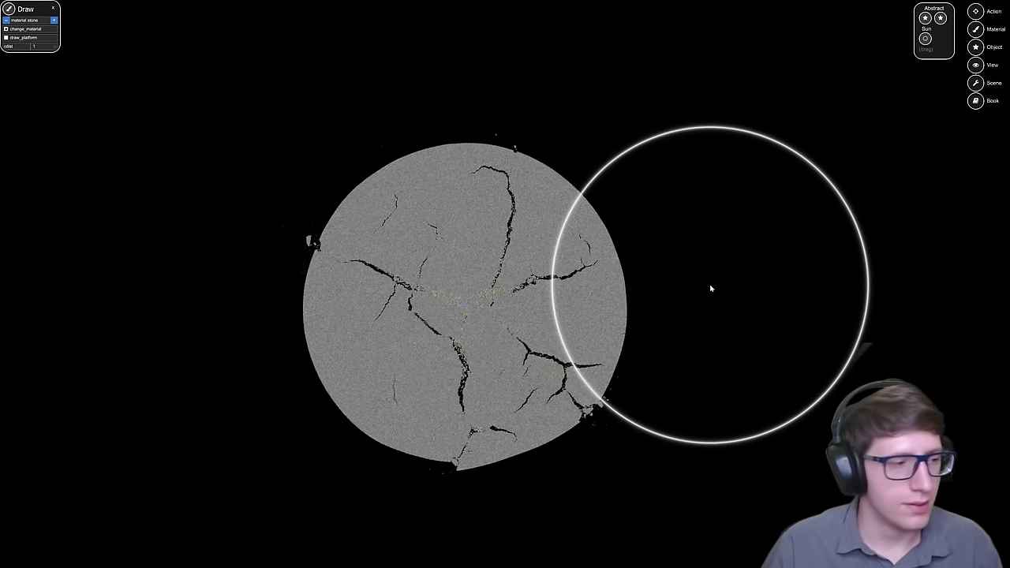
# Step: Examine the cracks running through the stone planet and the broken pieces along its edge
pyautogui.scroll(5, 710, 288)
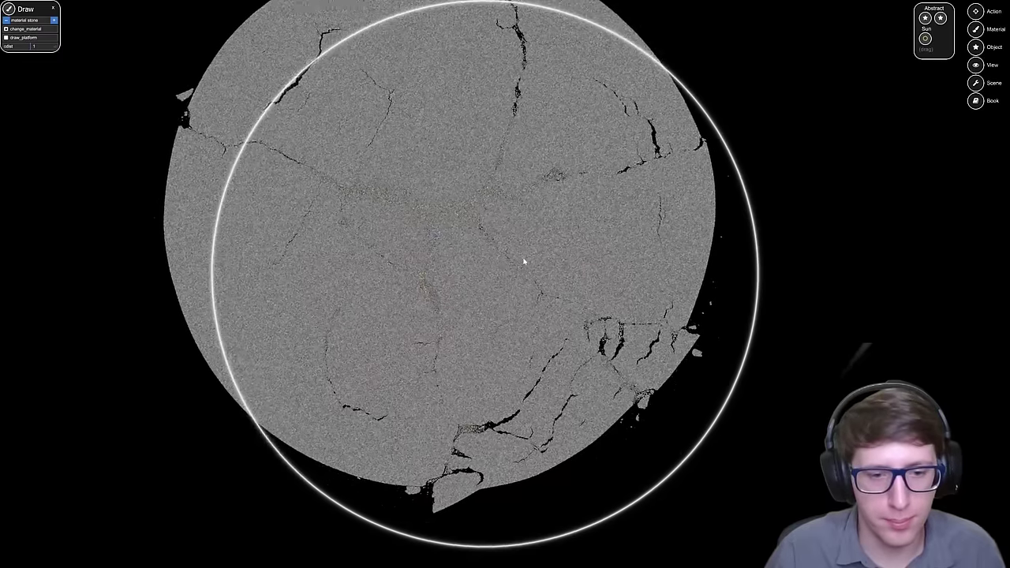
pyautogui.moveTo(524, 261); pyautogui.dragTo(543, 253)
pyautogui.moveTo(552, 360); pyautogui.dragTo(434, 279)
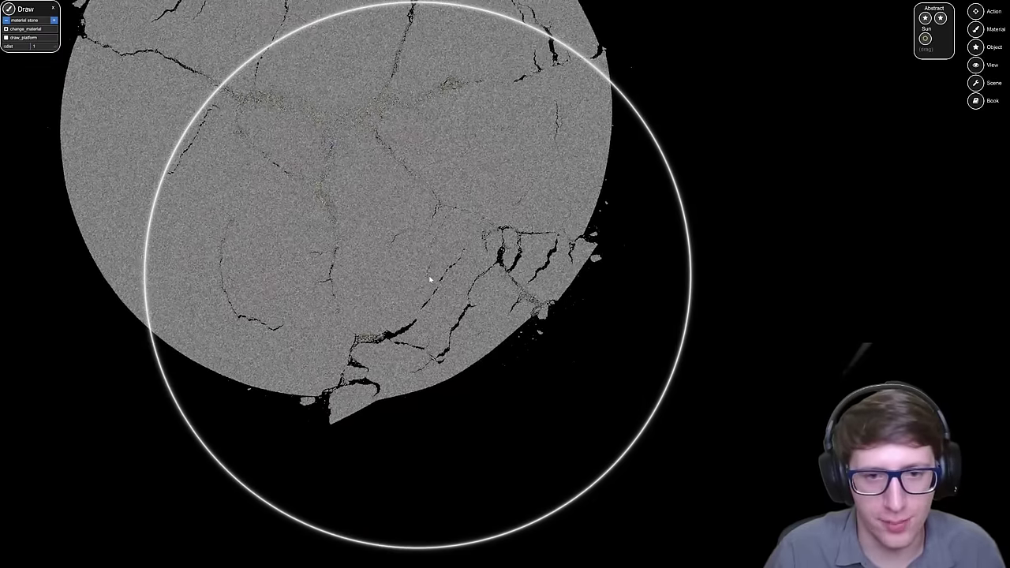
pyautogui.scroll(6, 509, 288)
pyautogui.scroll(-5, 495, 269)
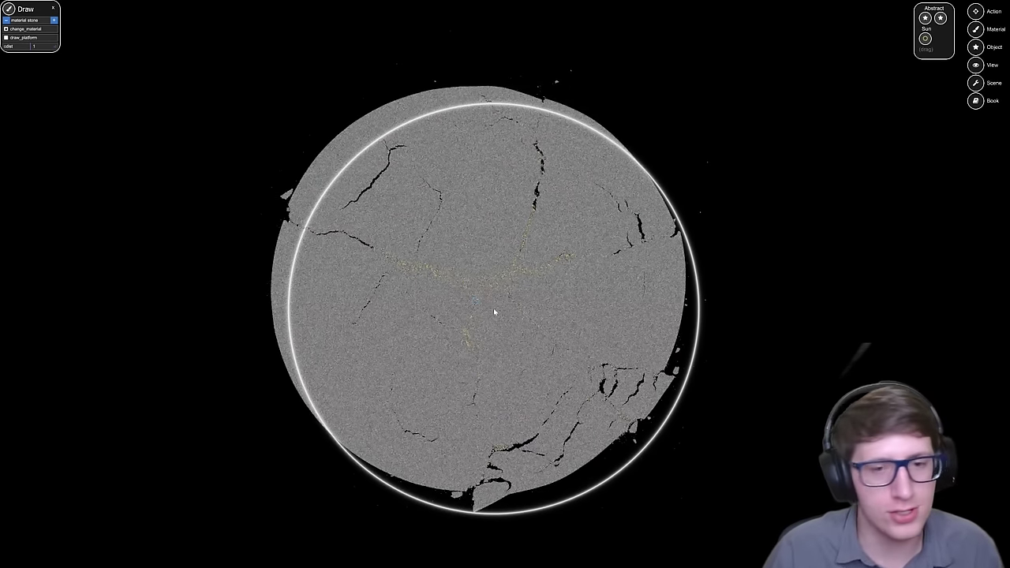
pyautogui.scroll(5, 442, 261)
pyautogui.scroll(-8, 441, 305)
pyautogui.scroll(4, 490, 294)
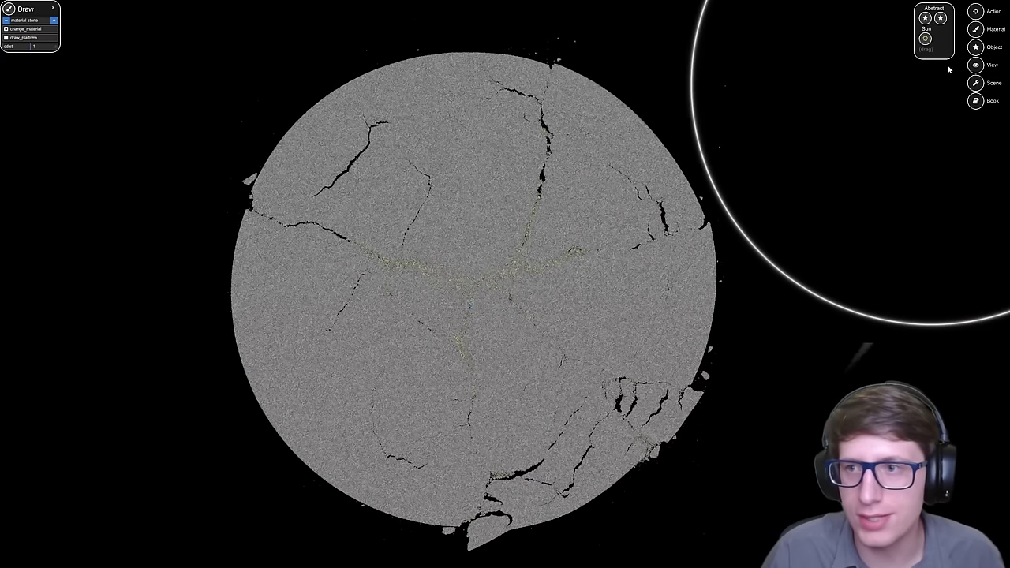
# Step: Switch the drawing material to earth and cover the stone planet's surface with a layer of it
pyautogui.click(977, 31)
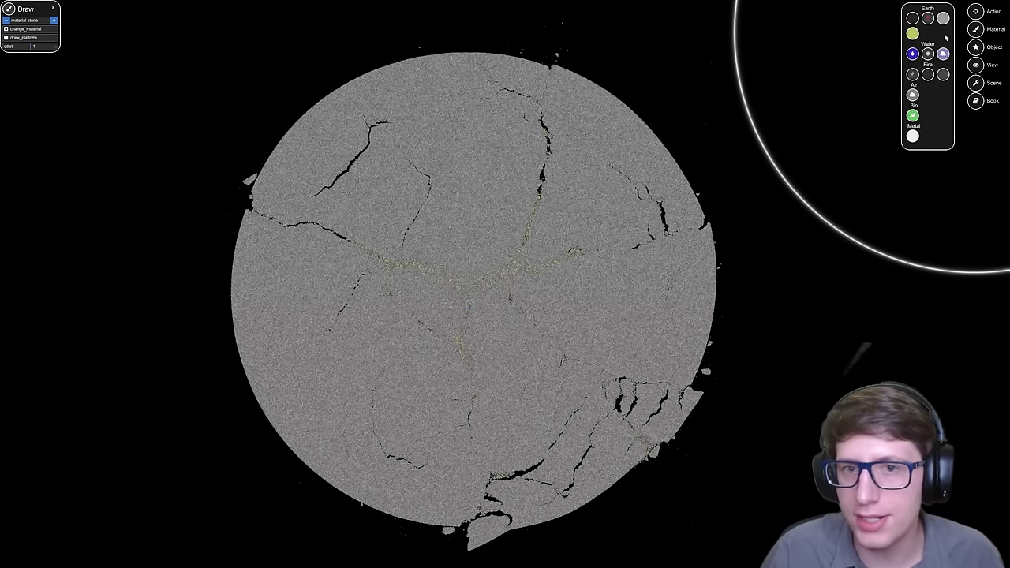
pyautogui.moveTo(744, 84); pyautogui.dragTo(741, 183)
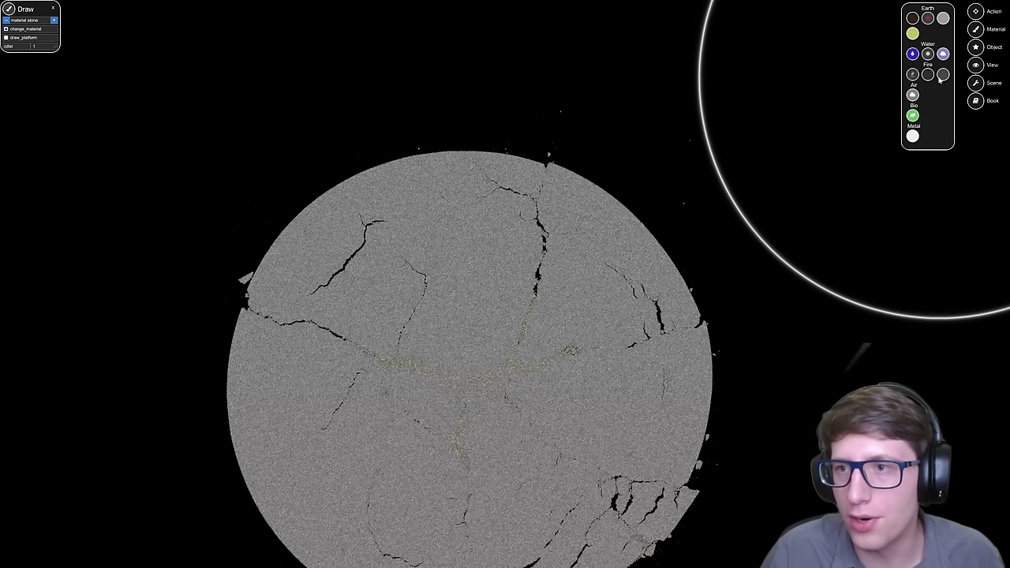
pyautogui.click(913, 17)
pyautogui.scroll(-3, 528, 180)
pyautogui.scroll(5, 527, 165)
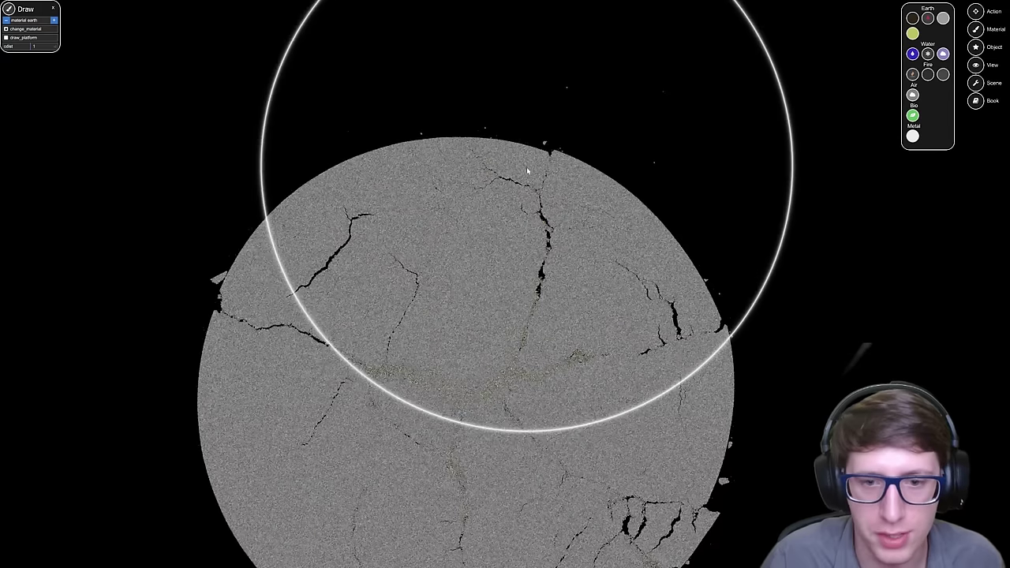
pyautogui.scroll(-10, 524, 172)
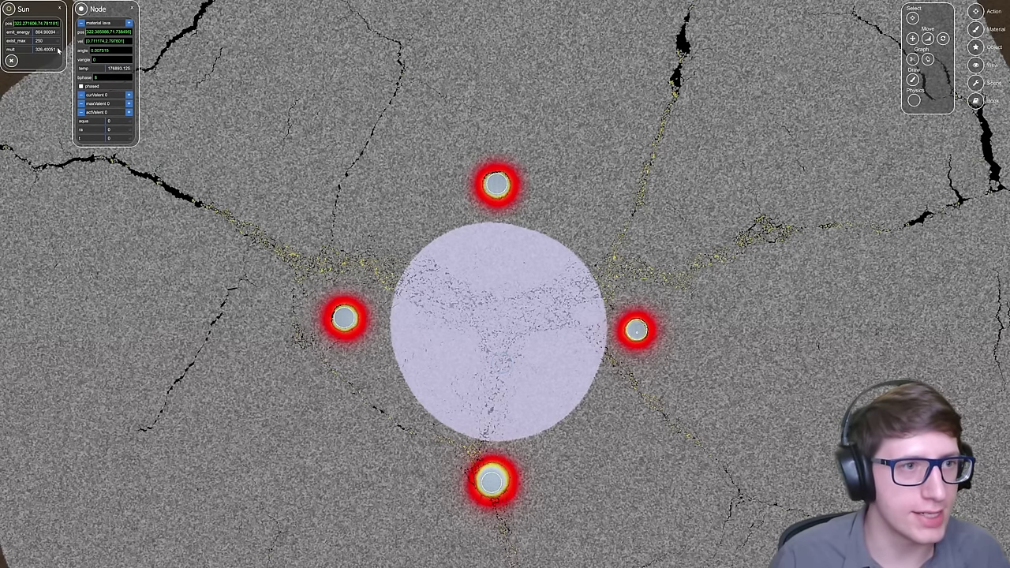
# Step: Spin the metal core and the lava of the four surrounding suns, using a brush sized to enclose them
pyautogui.scroll(-5, 482, 139)
pyautogui.scroll(4, 518, 257)
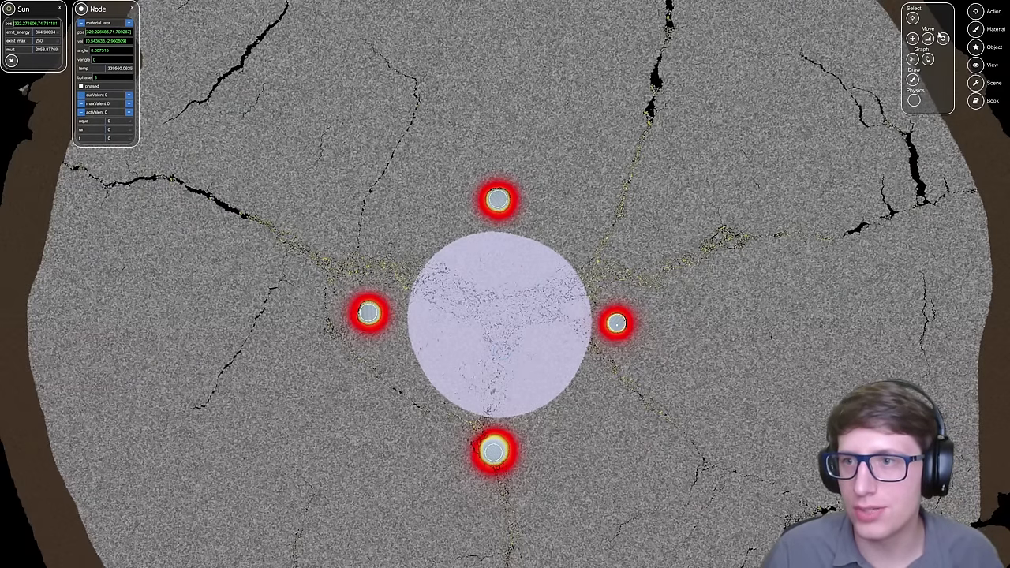
pyautogui.scroll(6, 503, 336)
pyautogui.scroll(-1, 494, 338)
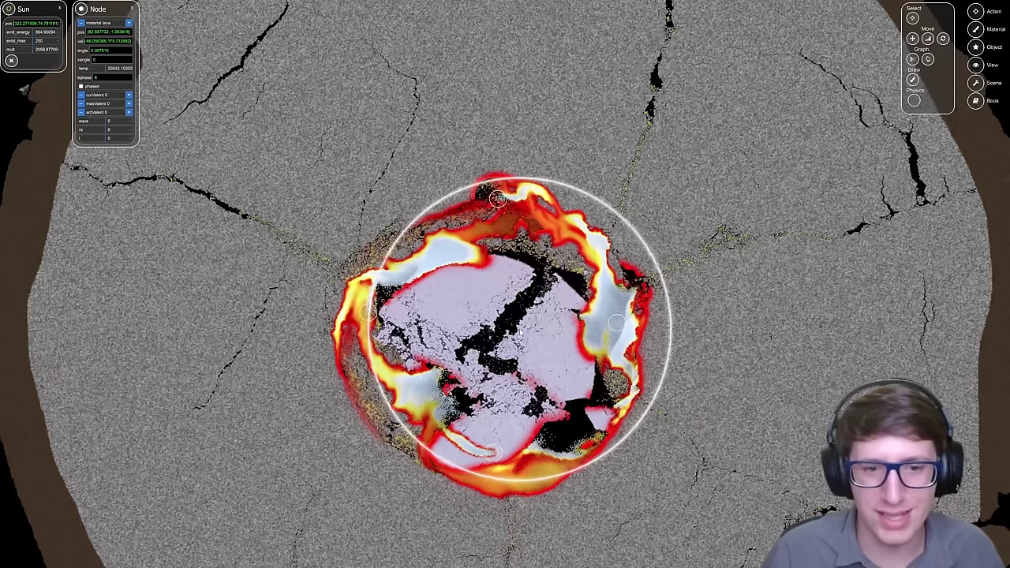
pyautogui.scroll(-5, 730, 266)
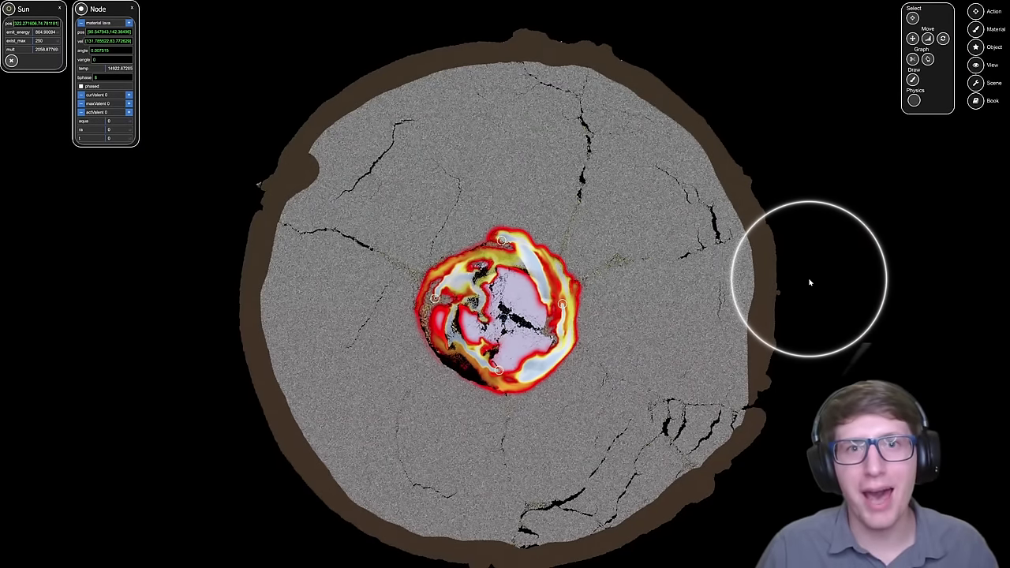
pyautogui.scroll(5, 637, 297)
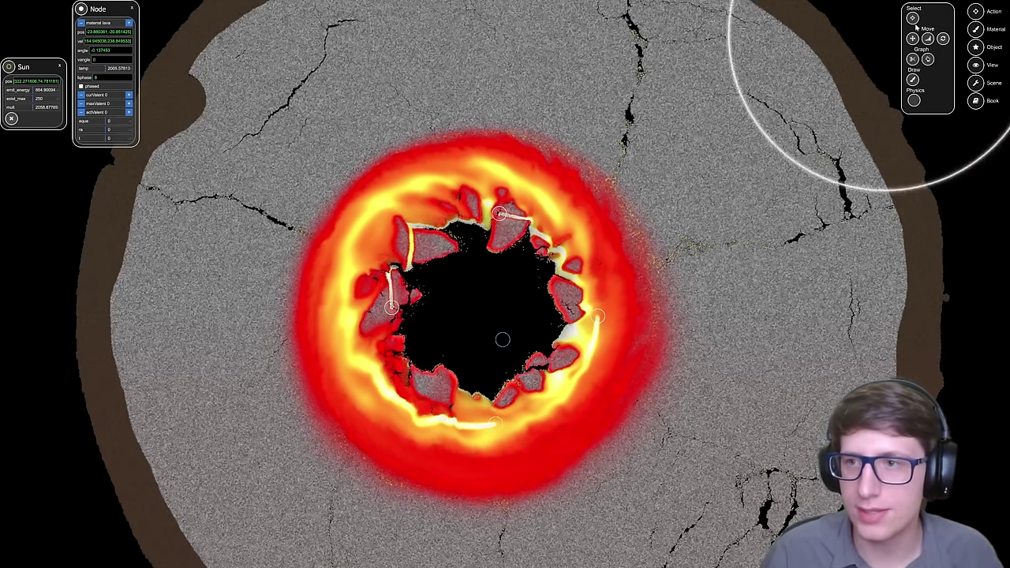
# Step: Fill the planet's hollow centre with stone and spin it together with the surrounding lava
pyautogui.click(914, 79)
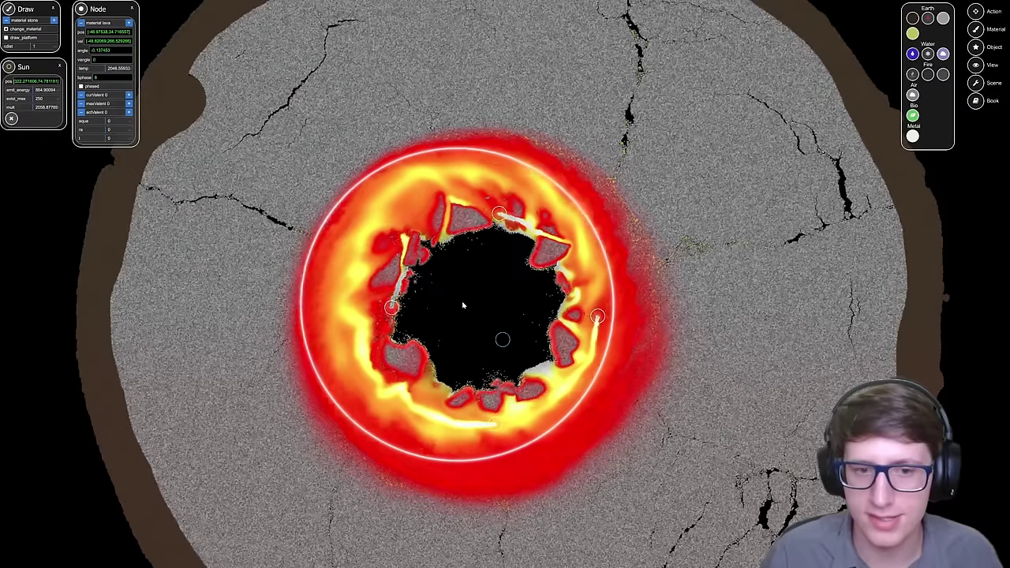
pyautogui.moveTo(463, 302); pyautogui.dragTo(461, 305)
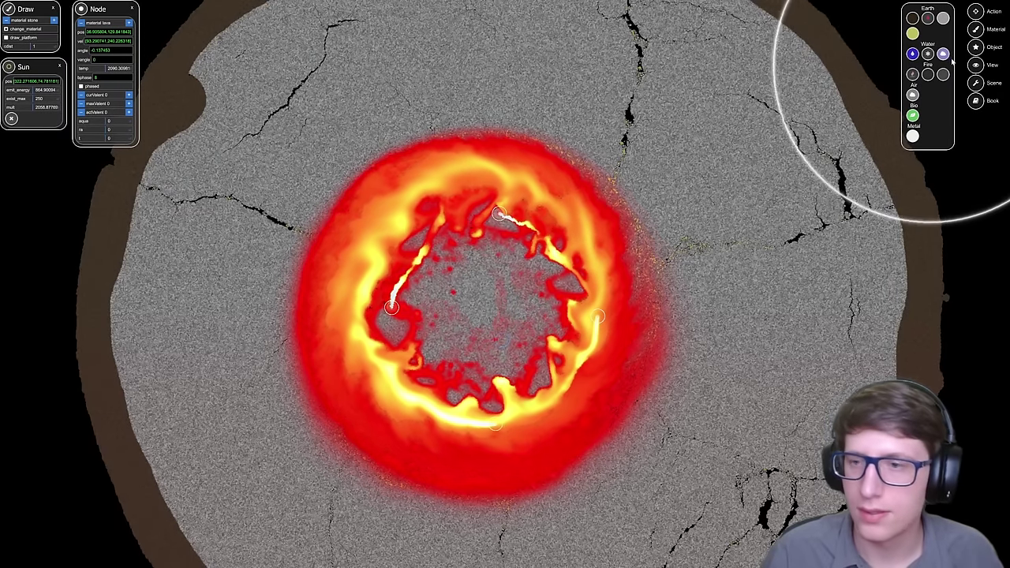
pyautogui.click(976, 11)
pyautogui.click(943, 37)
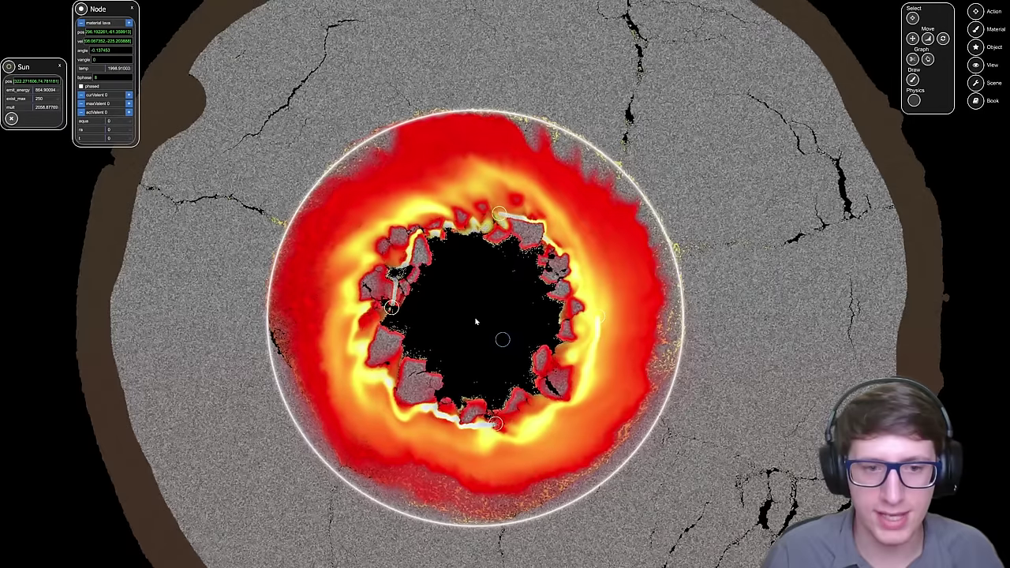
# Step: Refill the reopened hollow inside the lava ring with stone, using a smaller brush
pyautogui.click(975, 30)
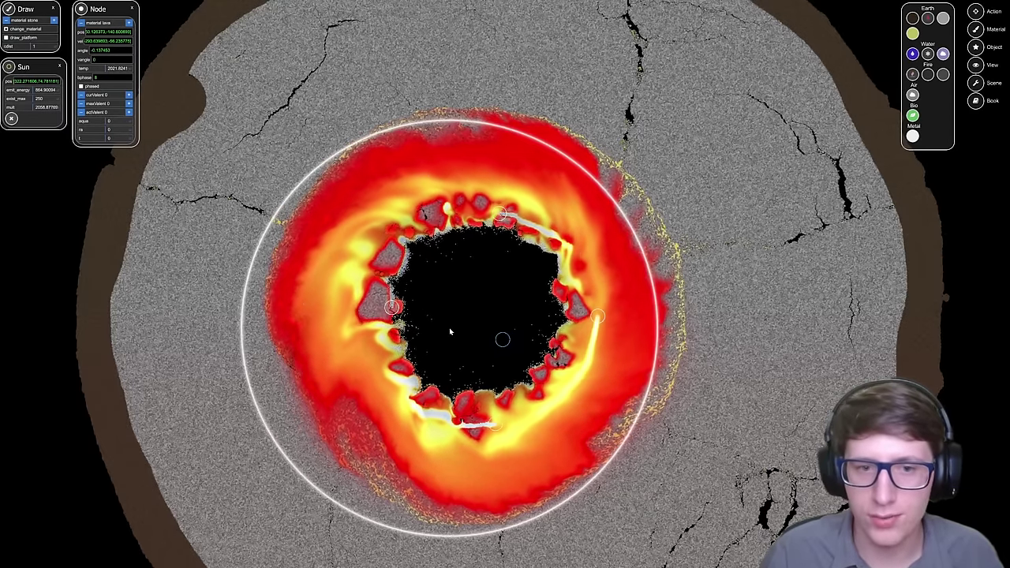
pyautogui.scroll(-5, 476, 308)
pyautogui.click(477, 307)
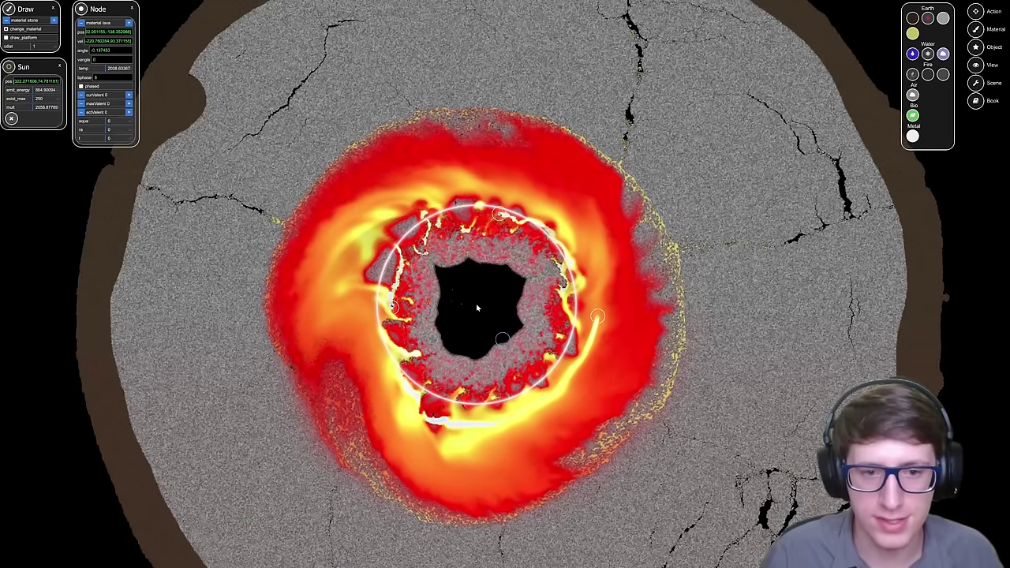
pyautogui.moveTo(477, 308); pyautogui.dragTo(477, 308)
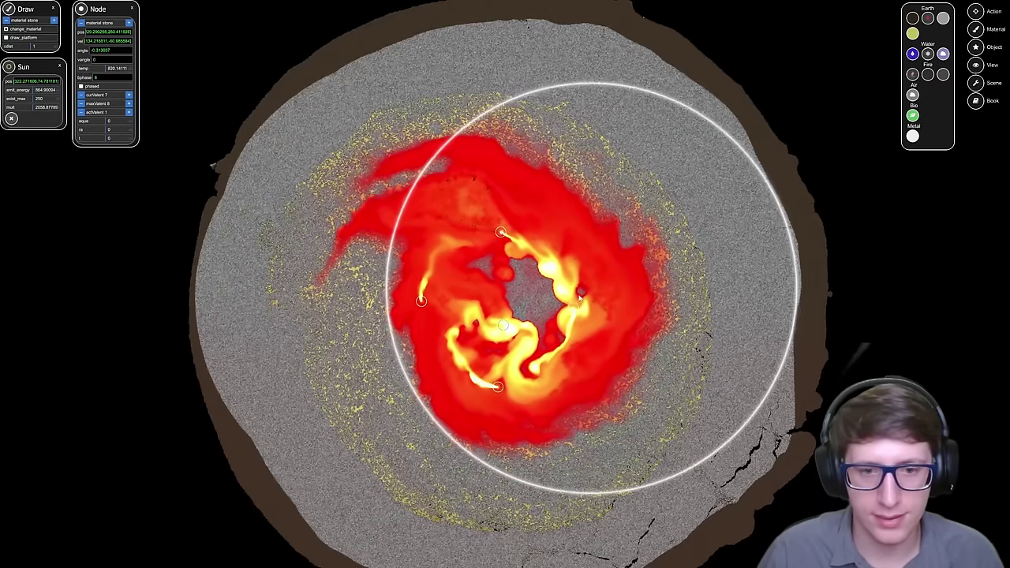
pyautogui.scroll(-5, 579, 298)
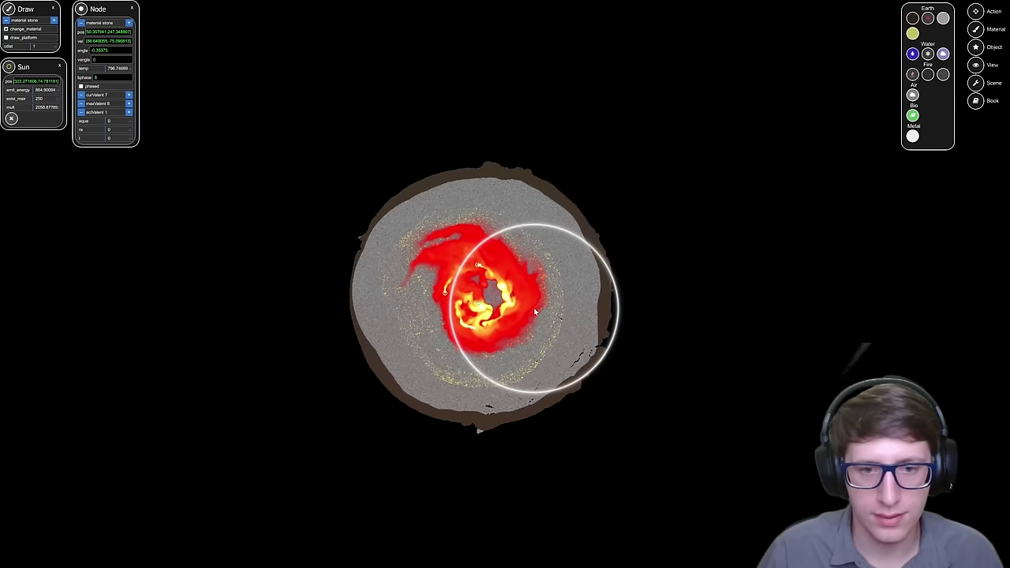
# Step: Leave drawing mode and examine the swirling lava around the suns, the hollow core and the planet's outer crust
pyautogui.scroll(6, 603, 292)
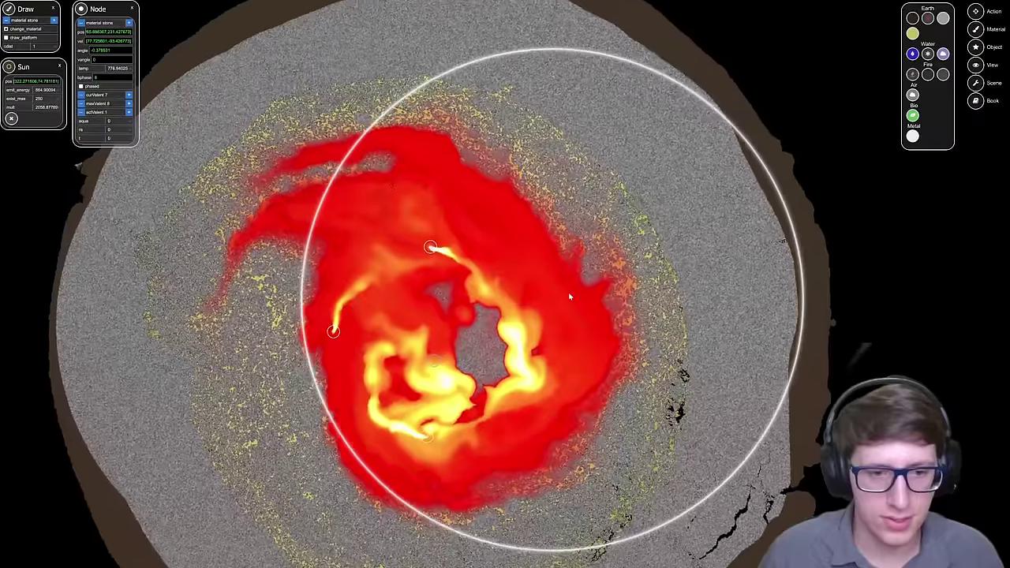
pyautogui.moveTo(515, 295); pyautogui.dragTo(583, 283)
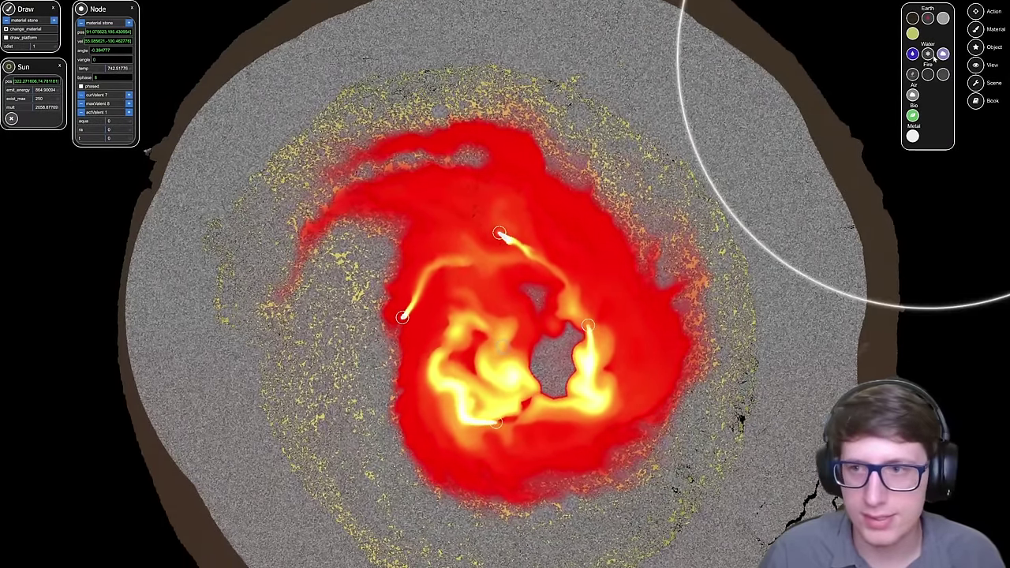
pyautogui.click(975, 11)
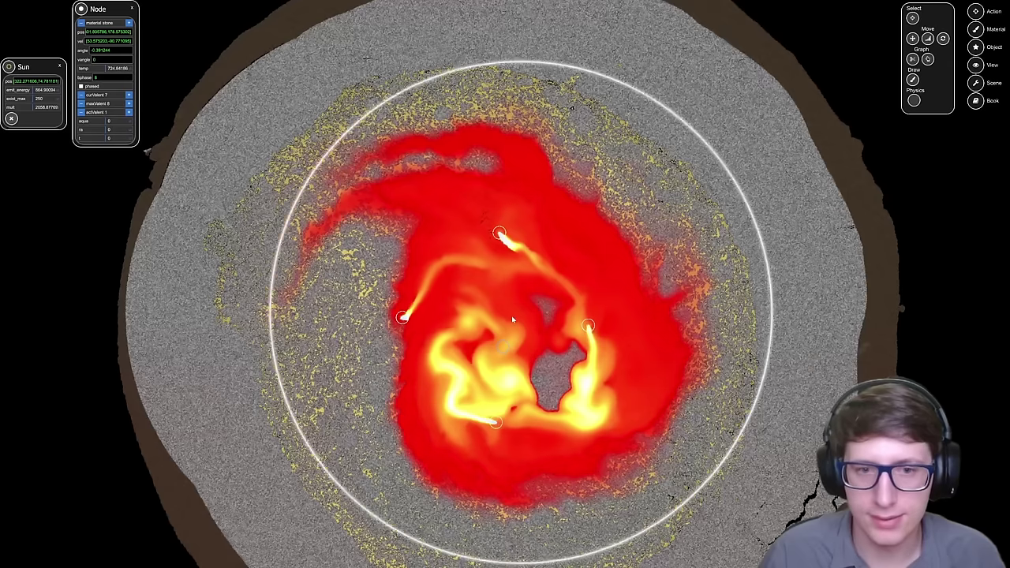
pyautogui.scroll(2, 512, 320)
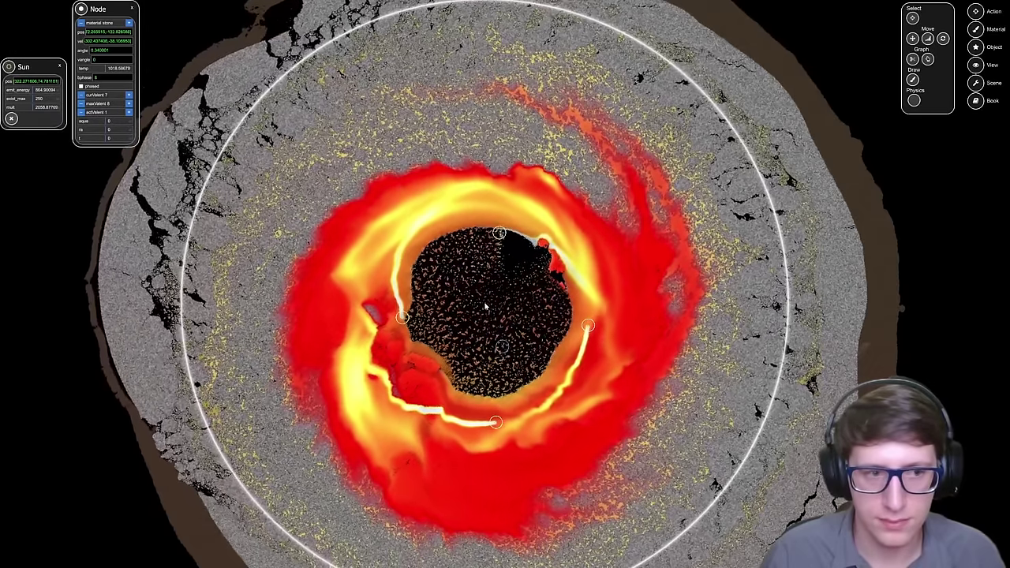
pyautogui.scroll(-3, 694, 262)
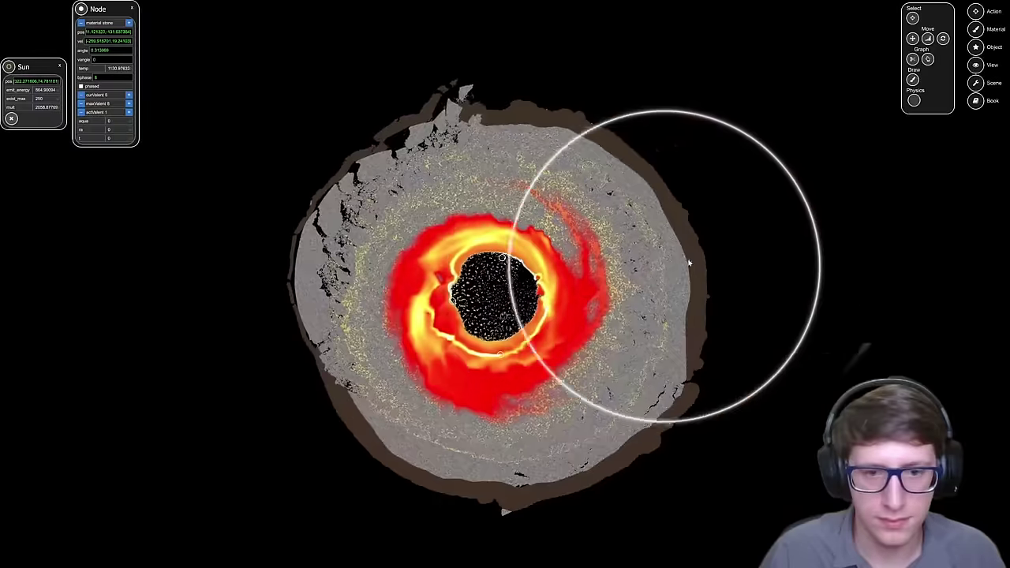
pyautogui.scroll(-4, 721, 228)
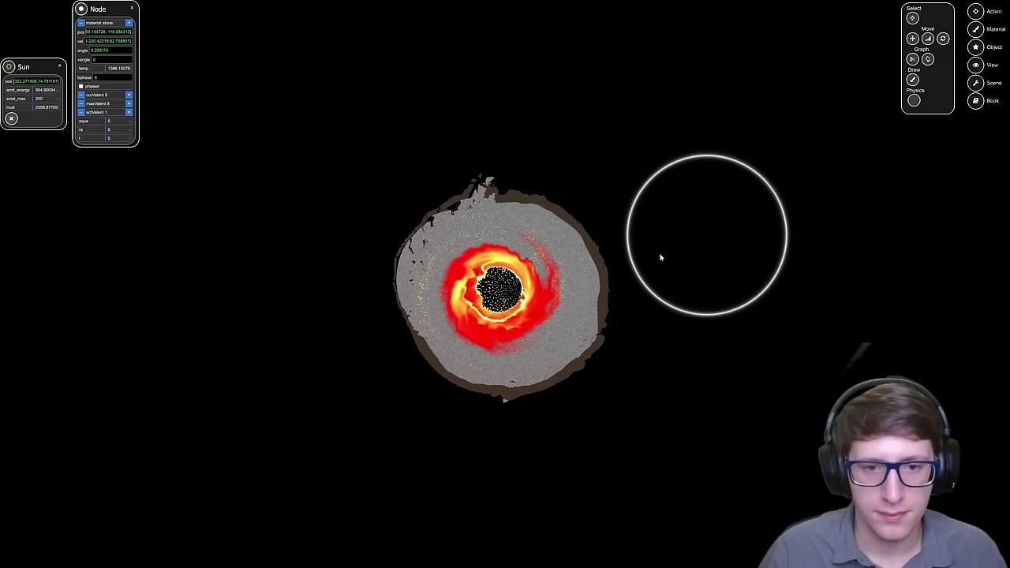
pyautogui.scroll(6, 654, 259)
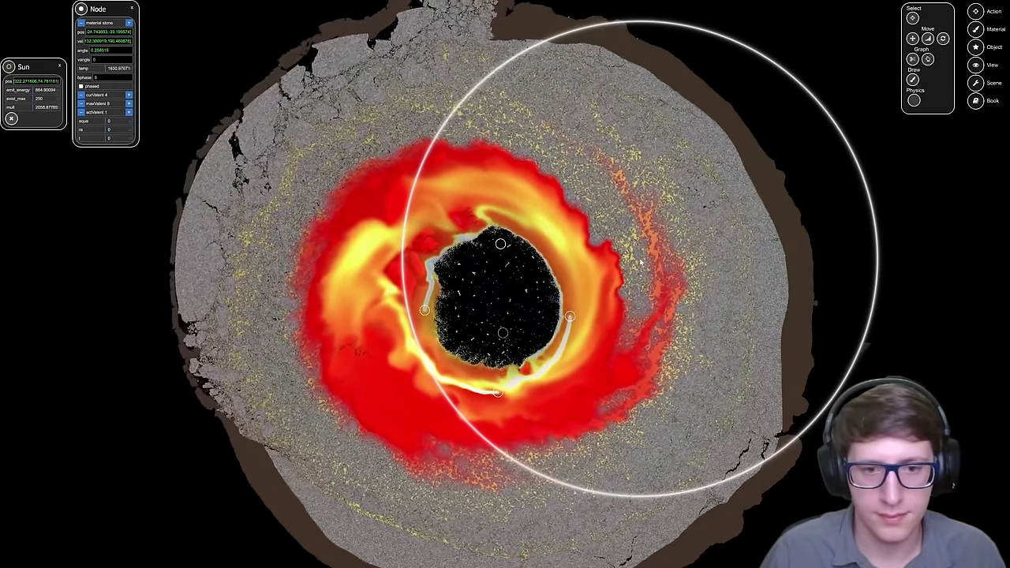
pyautogui.scroll(-3, 594, 284)
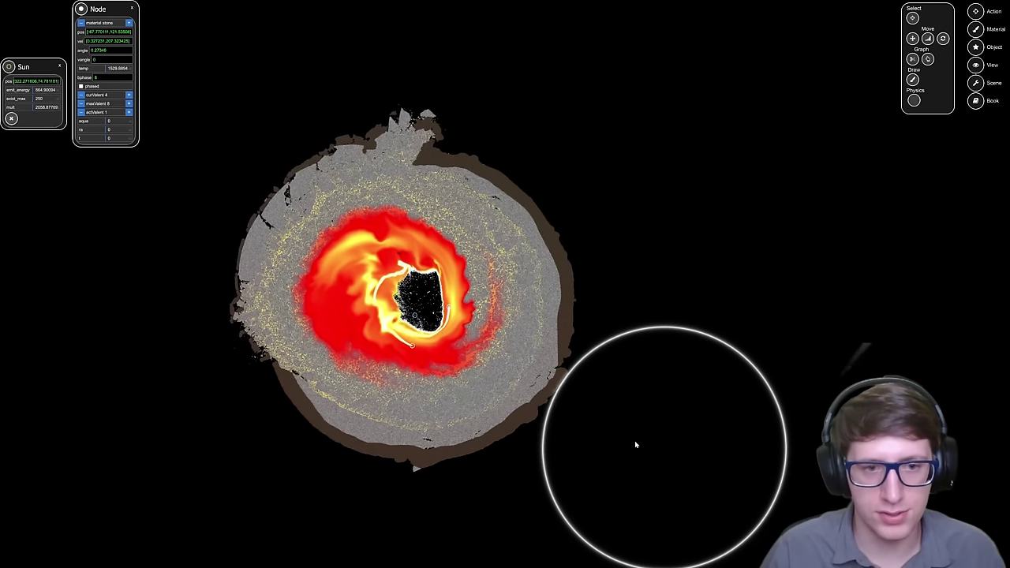
# Step: Start a new Planet simulation using the Blank scene
pyautogui.press('Escape')
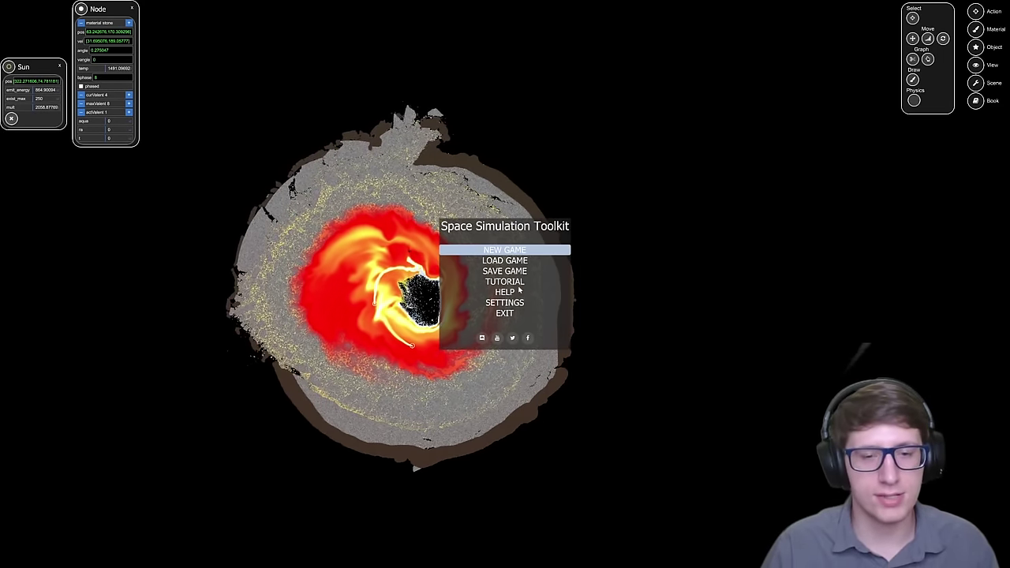
pyautogui.click(527, 249)
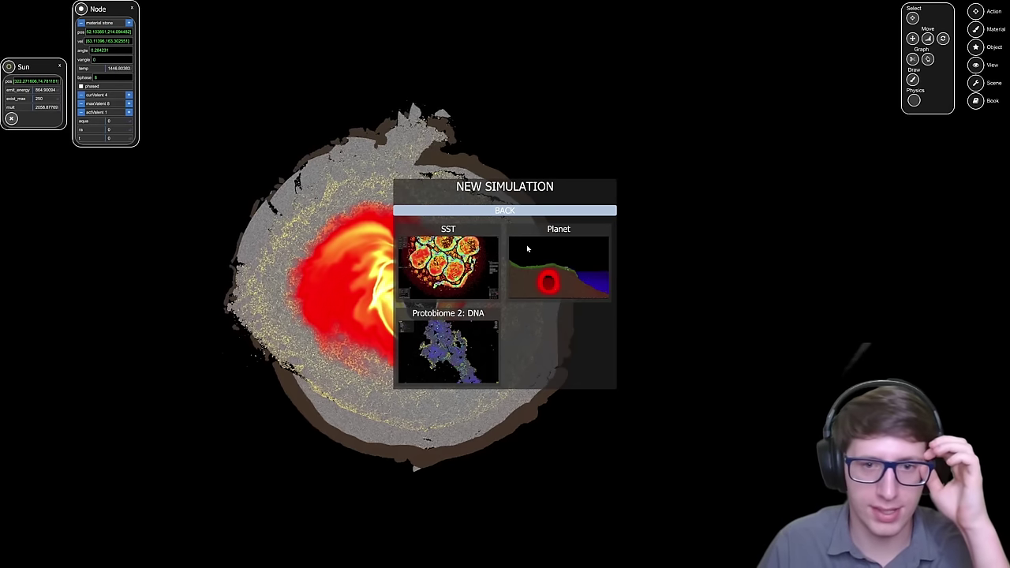
pyautogui.click(565, 287)
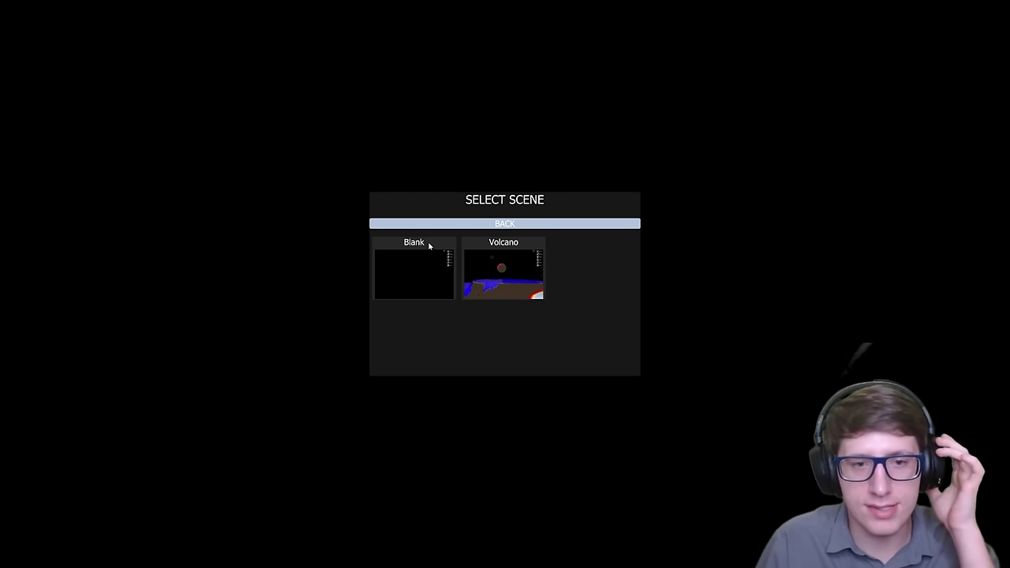
pyautogui.click(436, 276)
pyautogui.click(451, 303)
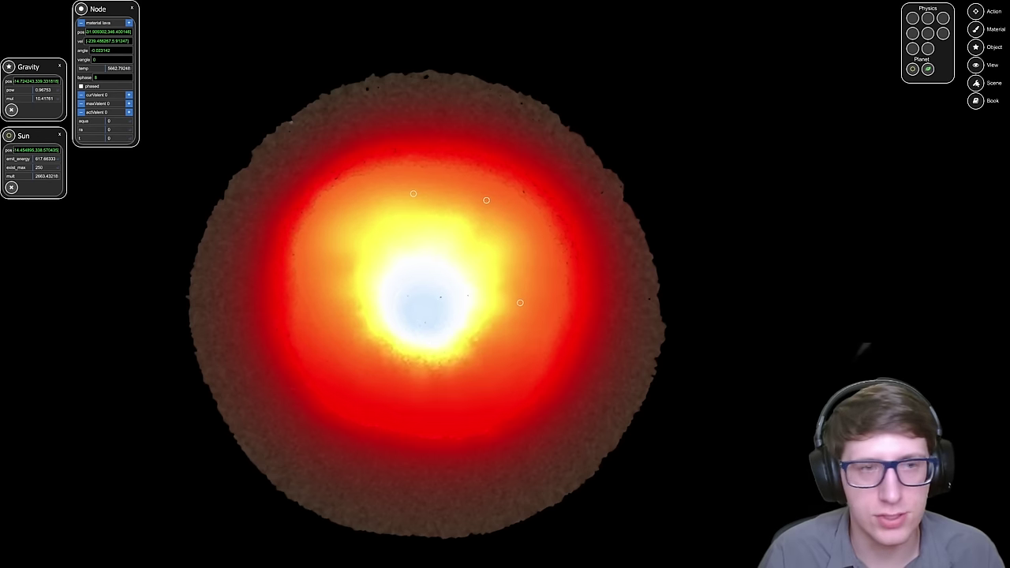
# Step: Open the Cosmos scene settings, set gravity_maxvel to 9.11722, and clear the selected gravity and sun objects
pyautogui.click(977, 84)
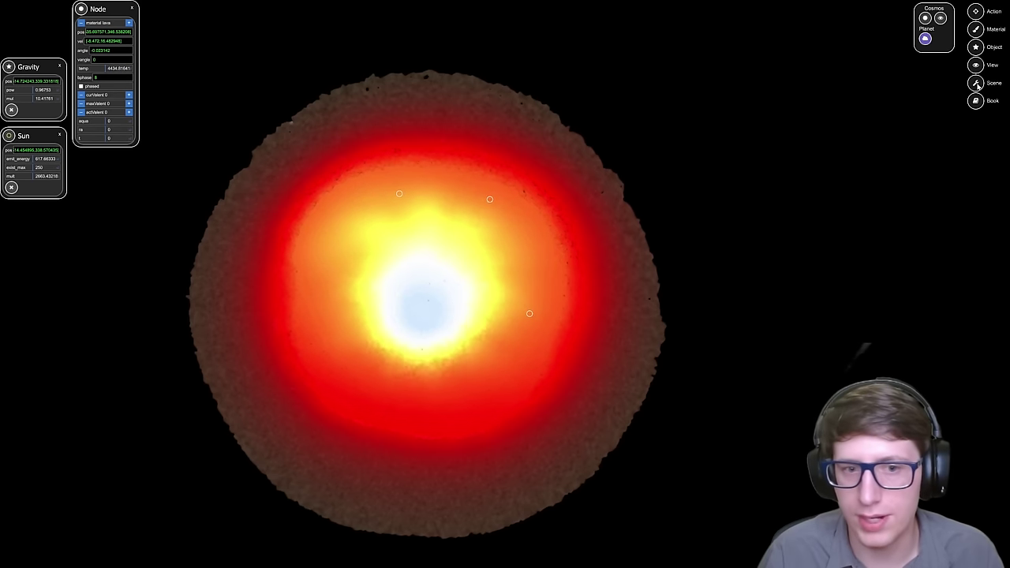
pyautogui.click(925, 19)
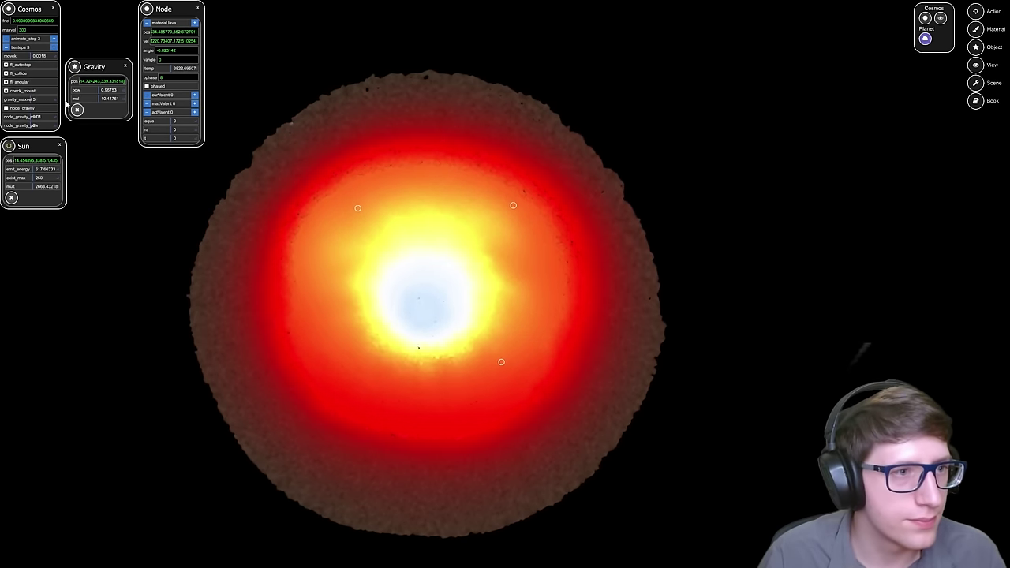
pyautogui.moveTo(55, 99); pyautogui.dragTo(56, 98)
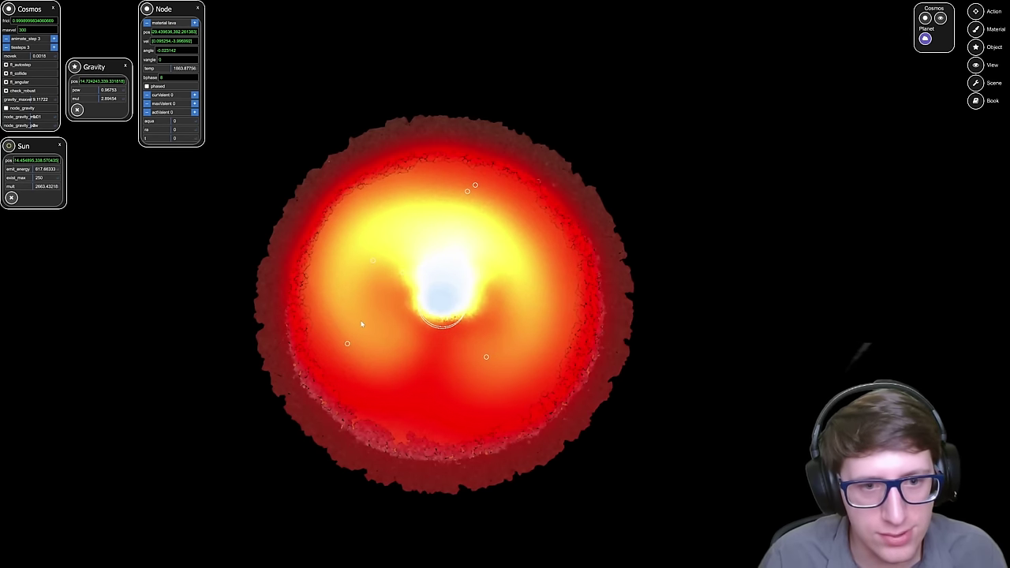
pyautogui.click(382, 246)
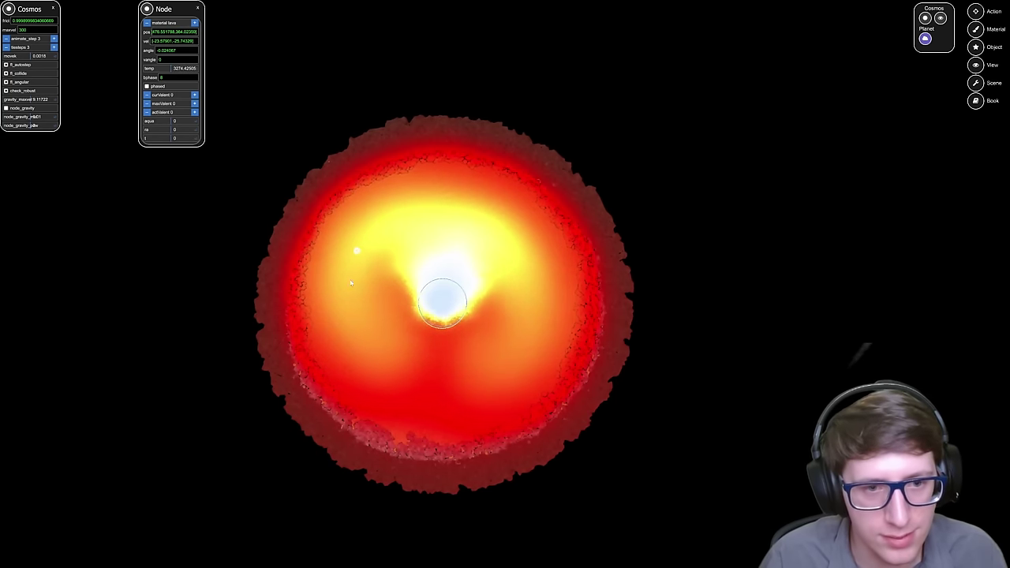
# Step: Examine the molten planet's glowing core and the crust patch along its lower edge, both close up and as a whole
pyautogui.scroll(3, 284, 299)
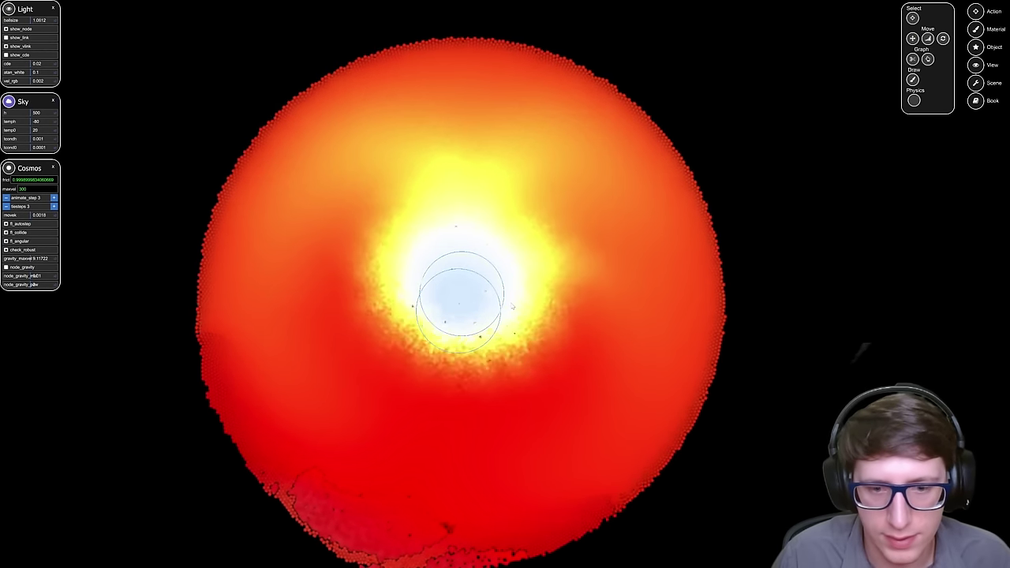
pyautogui.moveTo(492, 423); pyautogui.dragTo(531, 275)
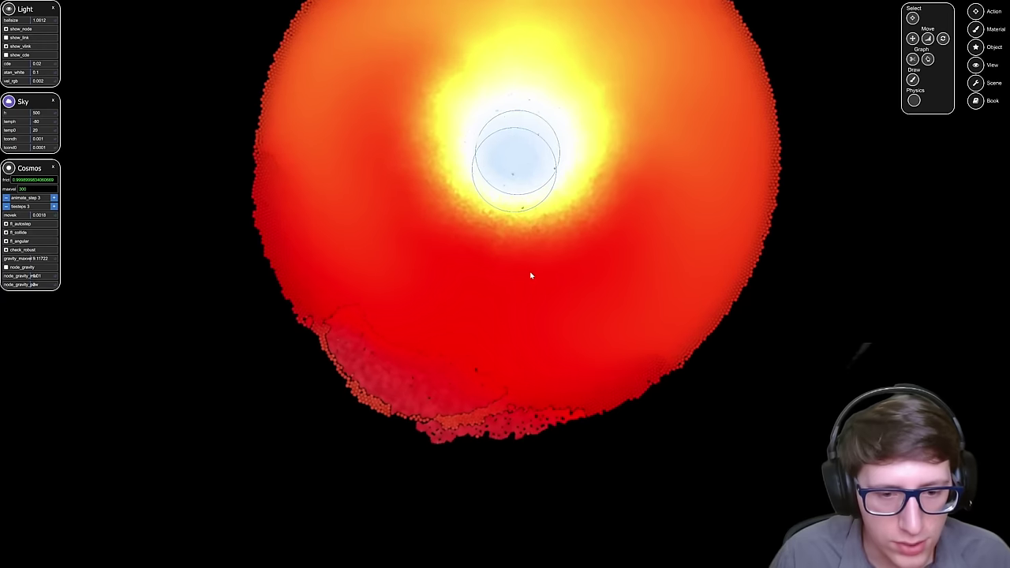
pyautogui.scroll(3, 516, 356)
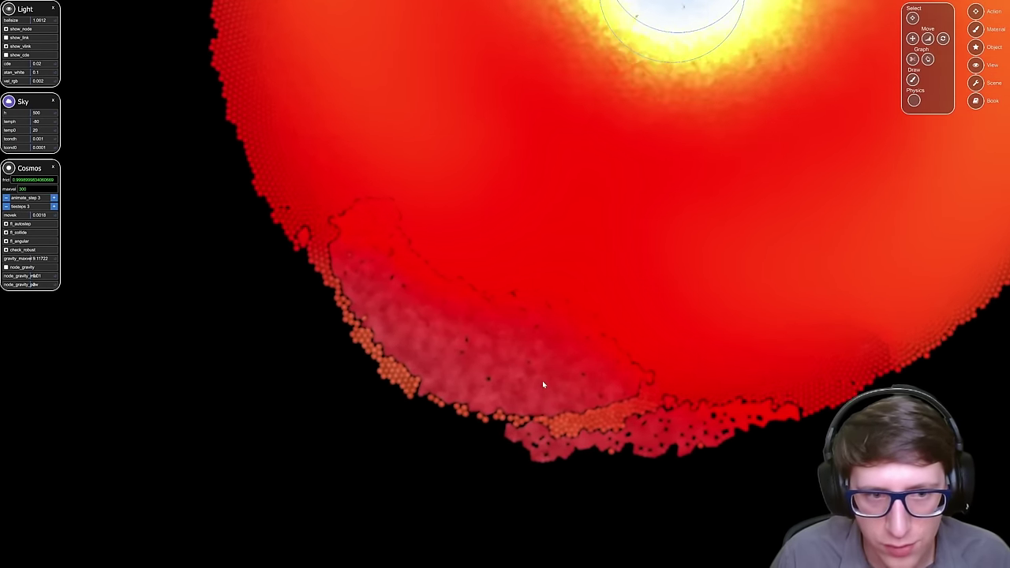
pyautogui.scroll(-3, 542, 384)
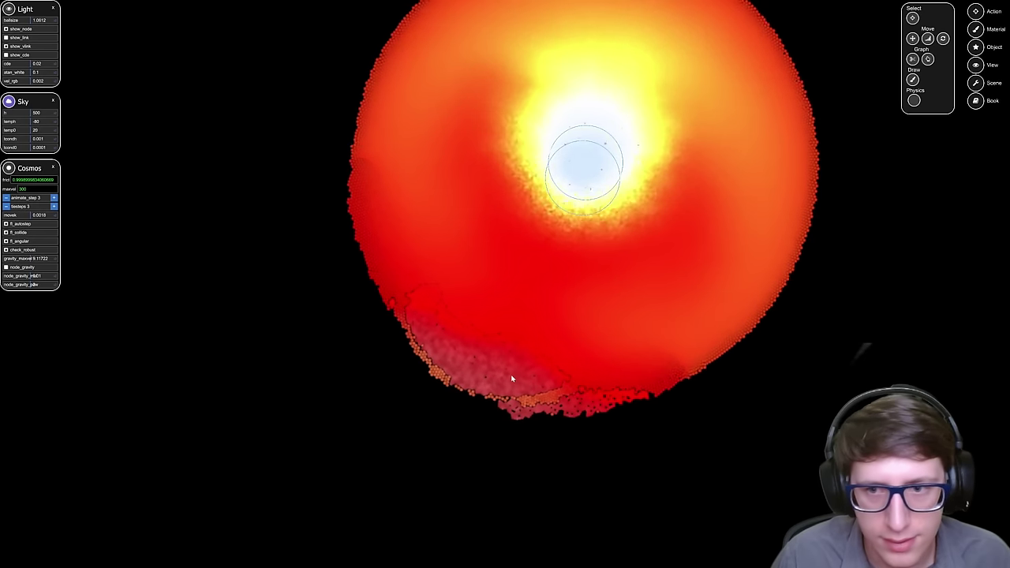
pyautogui.moveTo(509, 363); pyautogui.dragTo(342, 407)
pyautogui.scroll(-3, 389, 409)
pyautogui.scroll(2, 396, 366)
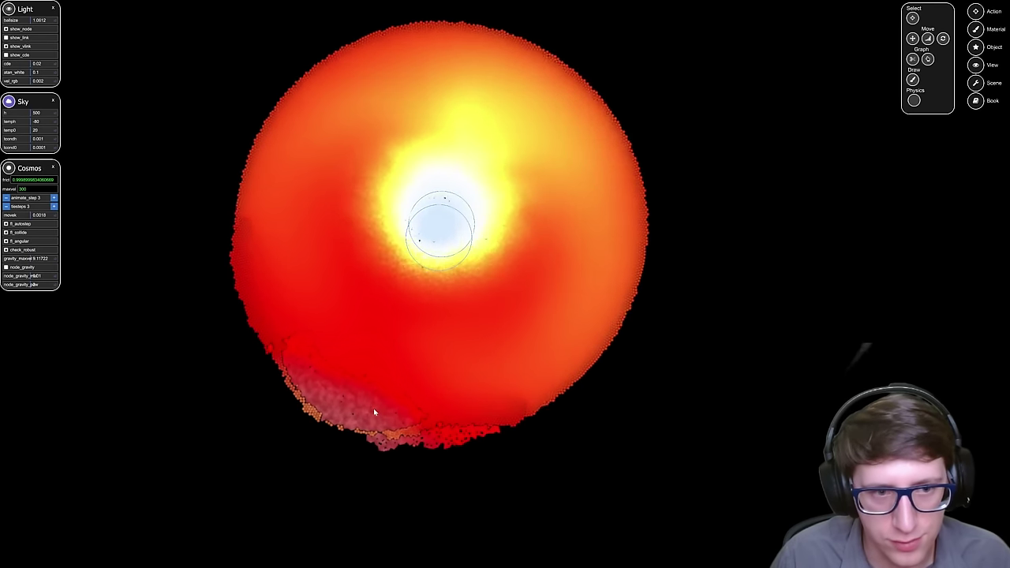
pyautogui.scroll(1, 374, 413)
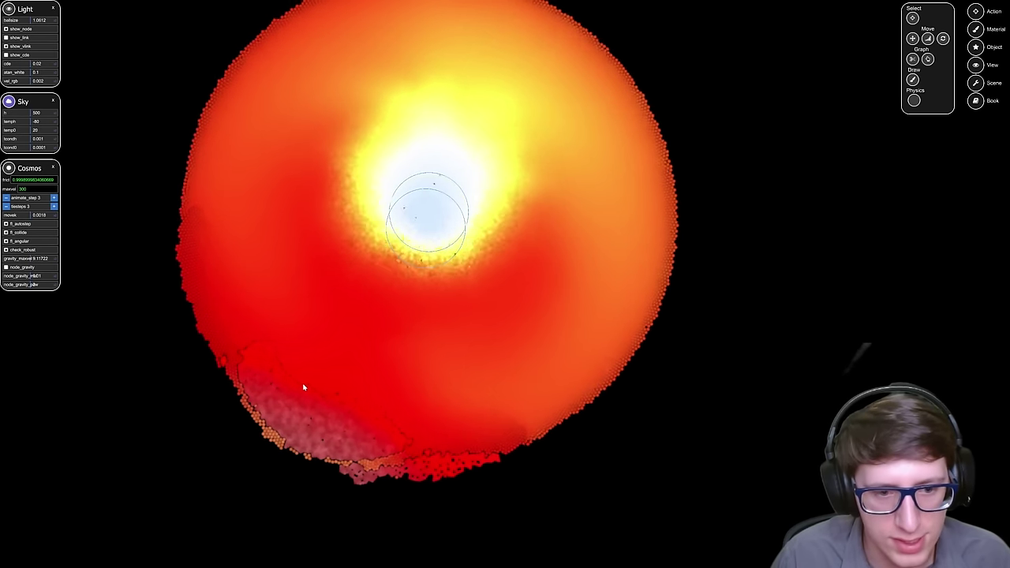
pyautogui.moveTo(323, 367); pyautogui.dragTo(408, 429)
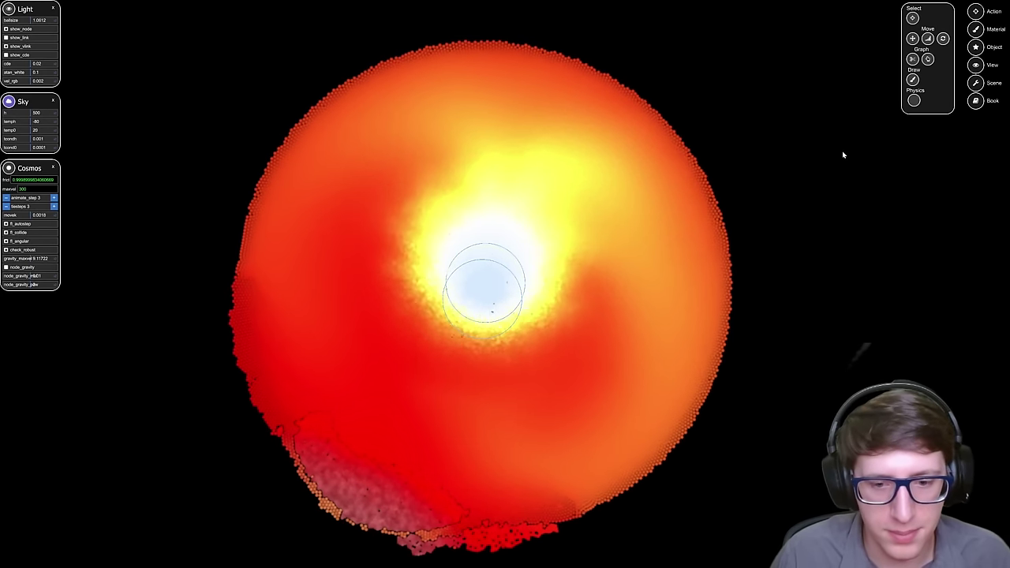
# Step: Switch the drawing material to sand and brush it into the lava around the planet's white-hot core
pyautogui.click(992, 32)
pyautogui.click(913, 33)
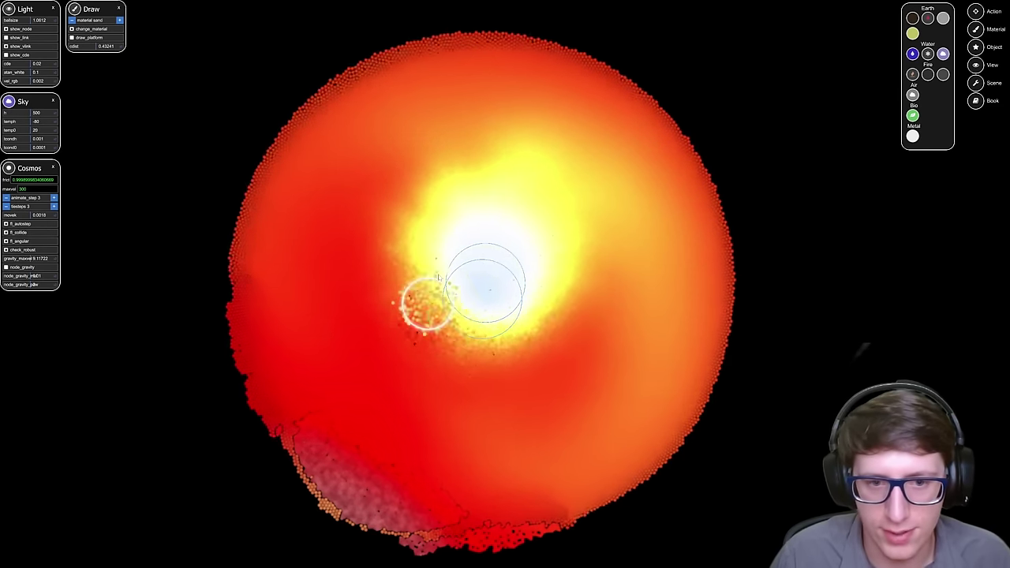
pyautogui.moveTo(430, 293); pyautogui.dragTo(505, 314)
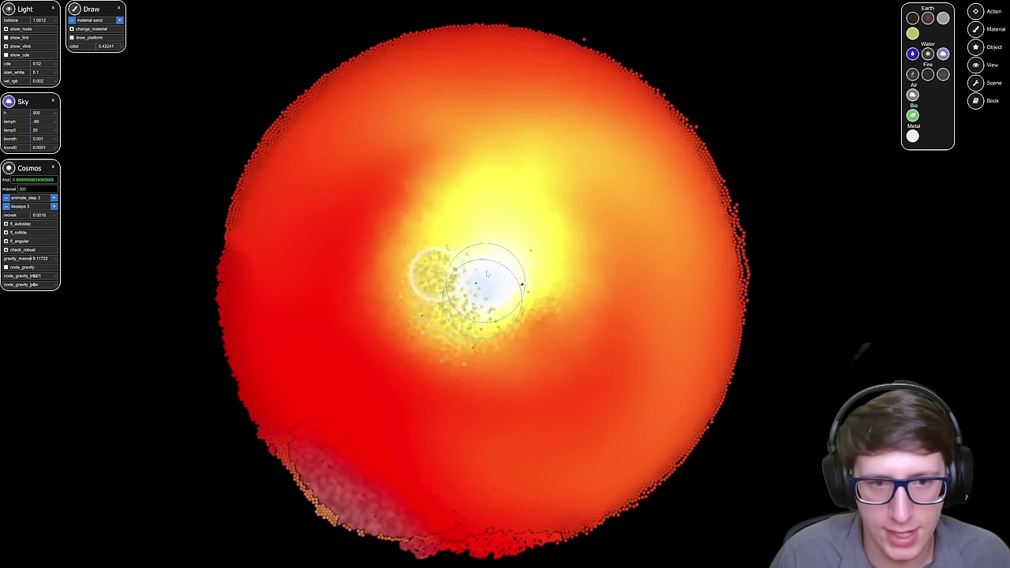
pyautogui.moveTo(509, 293); pyautogui.dragTo(453, 298)
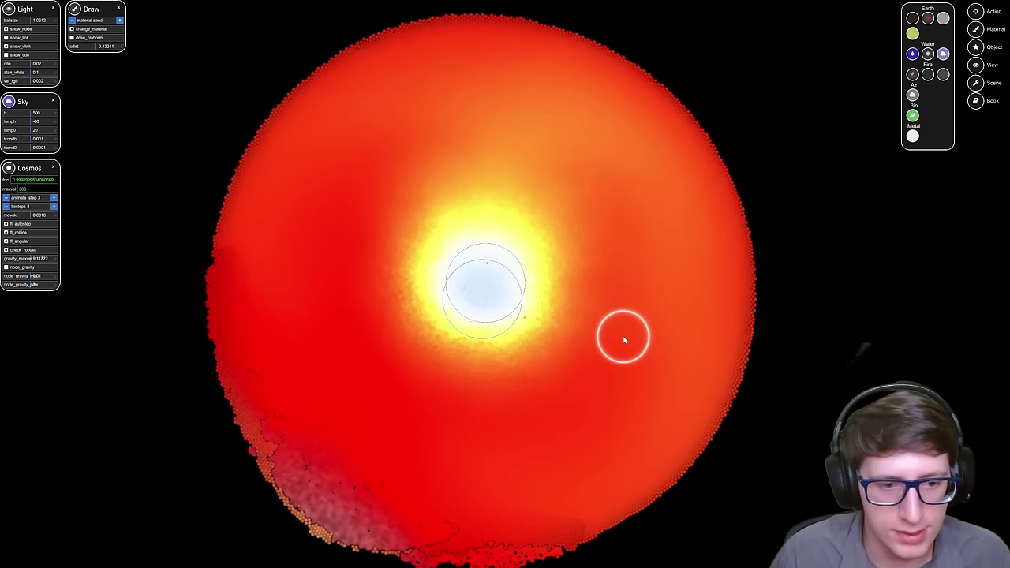
# Step: Examine the cooling stone and sand crust around the molten planet's rim, both close up and as a whole
pyautogui.scroll(-2, 742, 361)
pyautogui.moveTo(767, 363); pyautogui.dragTo(744, 352)
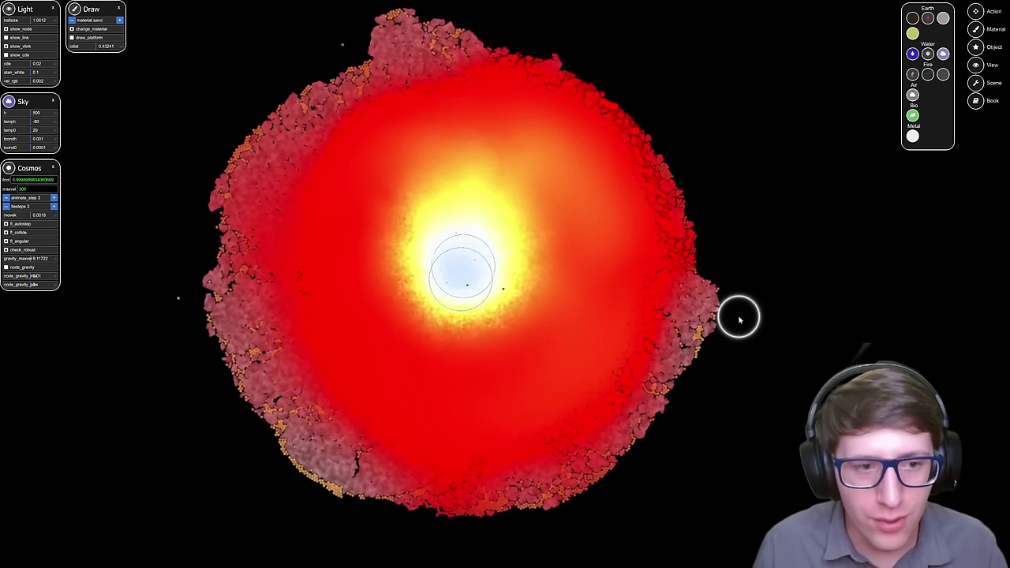
pyautogui.click(347, 308)
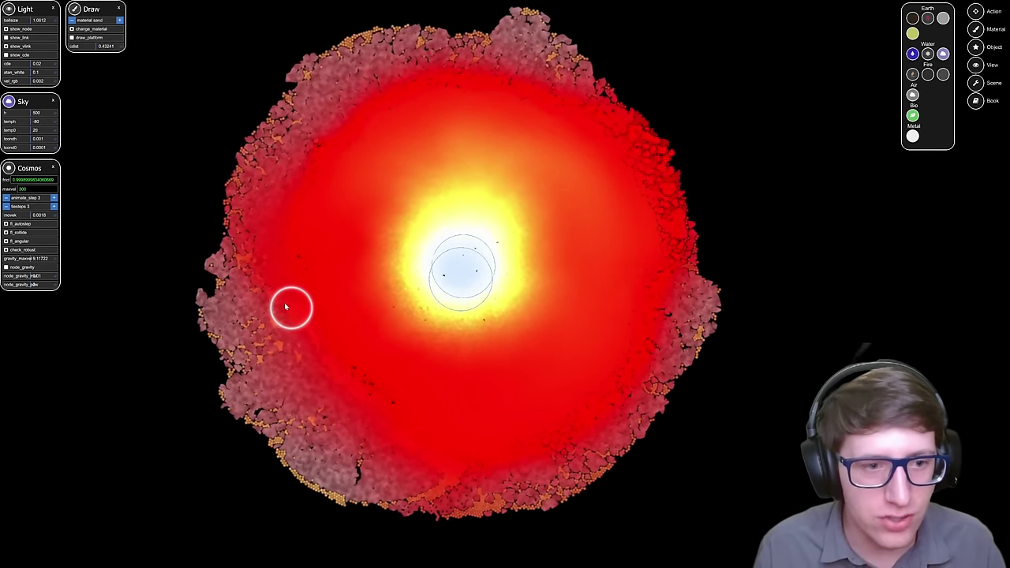
pyautogui.moveTo(316, 303); pyautogui.dragTo(505, 290)
pyautogui.scroll(5, 439, 291)
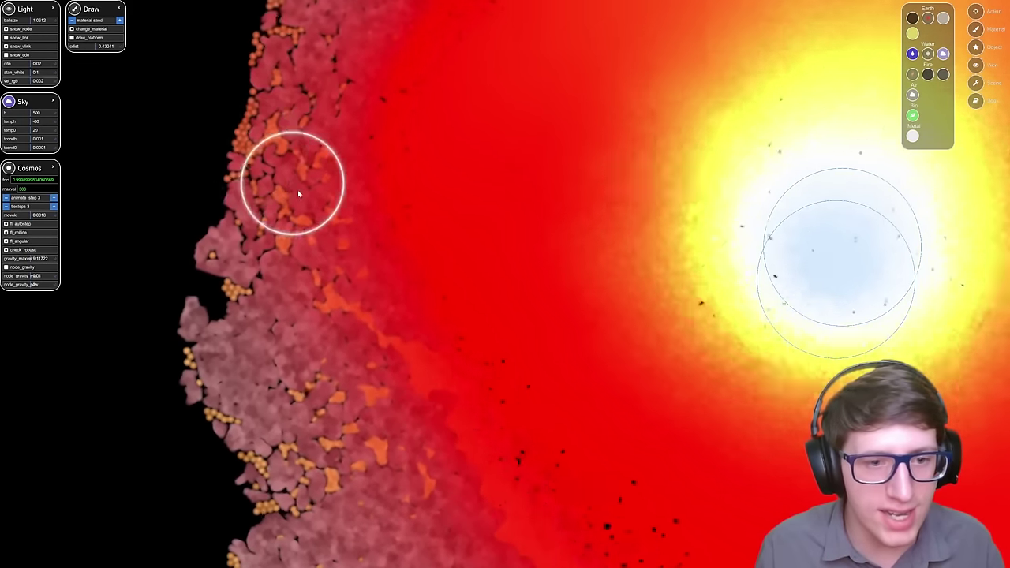
pyautogui.scroll(-5, 300, 192)
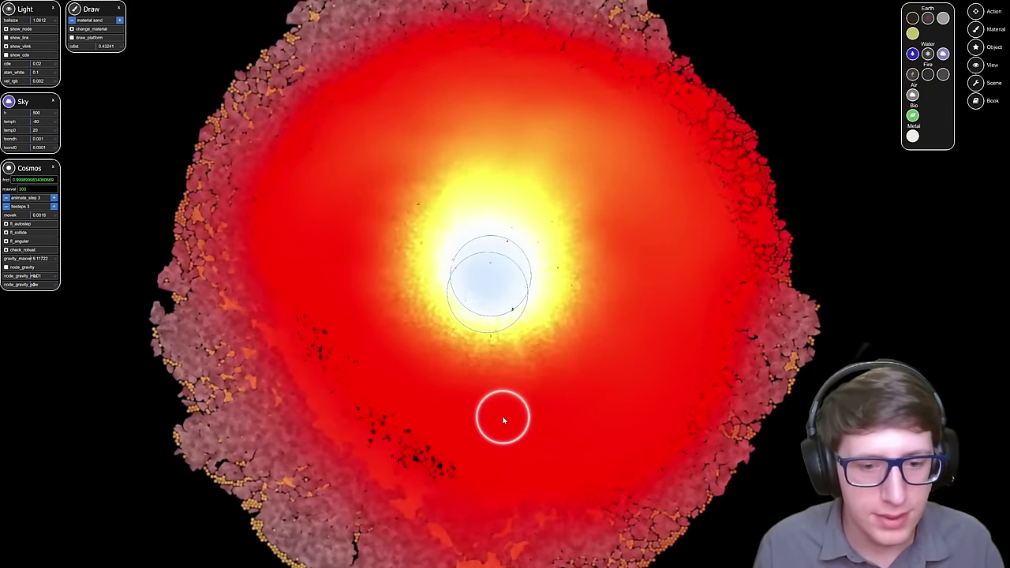
pyautogui.moveTo(505, 419); pyautogui.dragTo(487, 254)
pyautogui.scroll(2, 534, 306)
pyautogui.moveTo(518, 363); pyautogui.dragTo(495, 523)
pyautogui.scroll(-4, 495, 521)
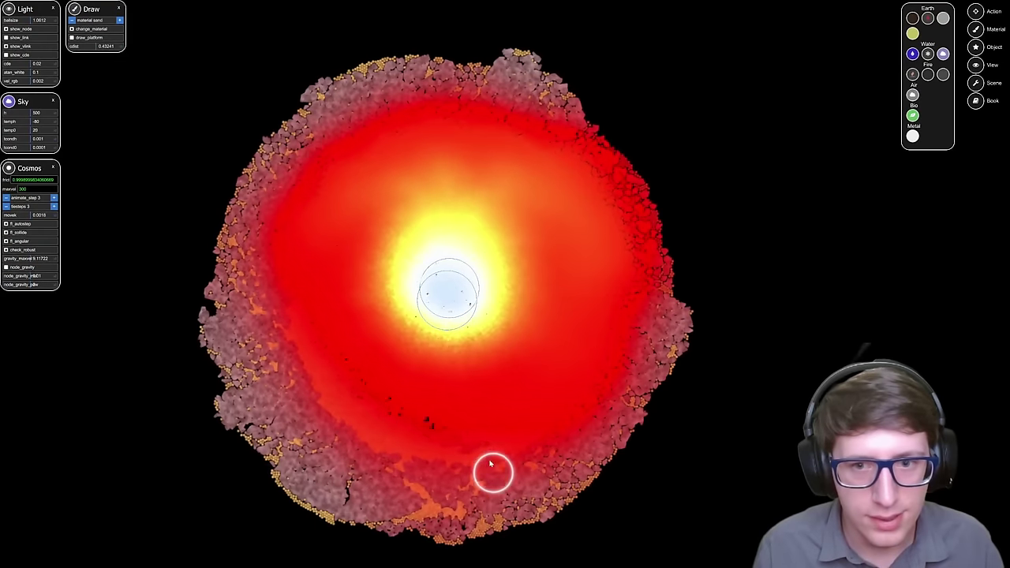
pyautogui.moveTo(473, 391); pyautogui.dragTo(547, 389)
pyautogui.scroll(1, 501, 372)
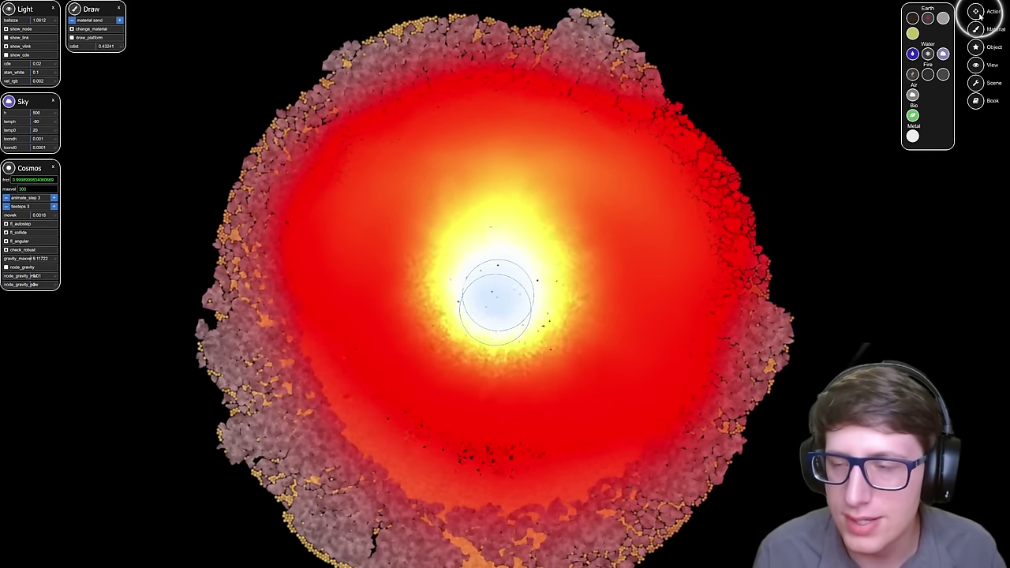
# Step: Adjust the gravity strength at the planet's core, setting the mul value of the lower gravity source to 1.3459
pyautogui.click(977, 12)
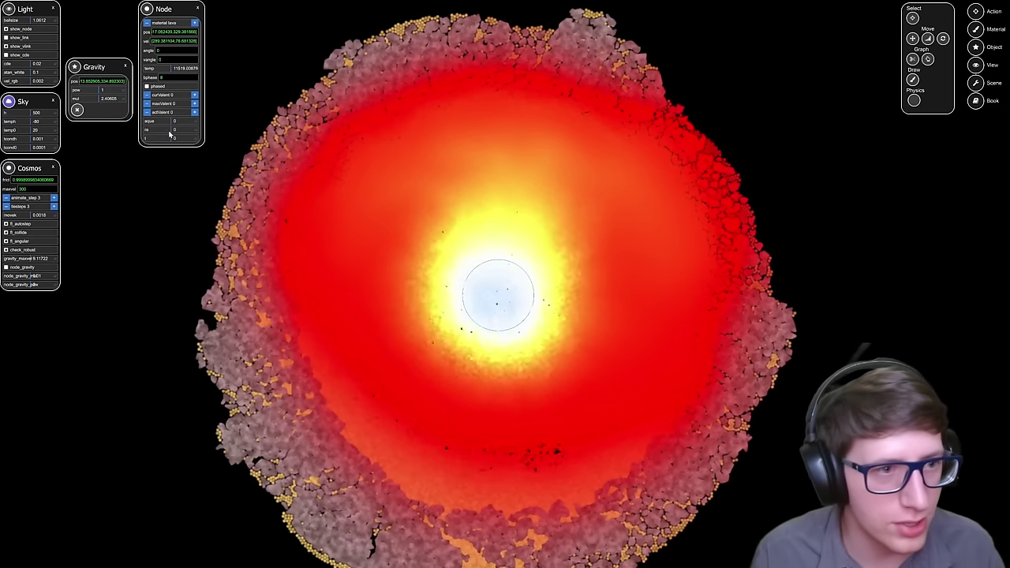
pyautogui.moveTo(76, 101); pyautogui.dragTo(75, 102)
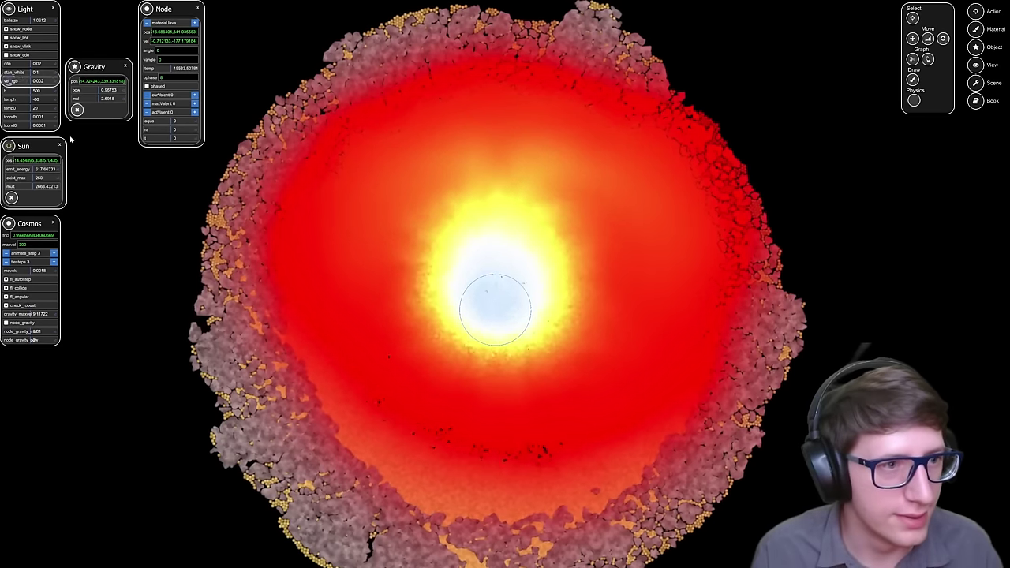
pyautogui.moveTo(75, 102); pyautogui.dragTo(58, 101)
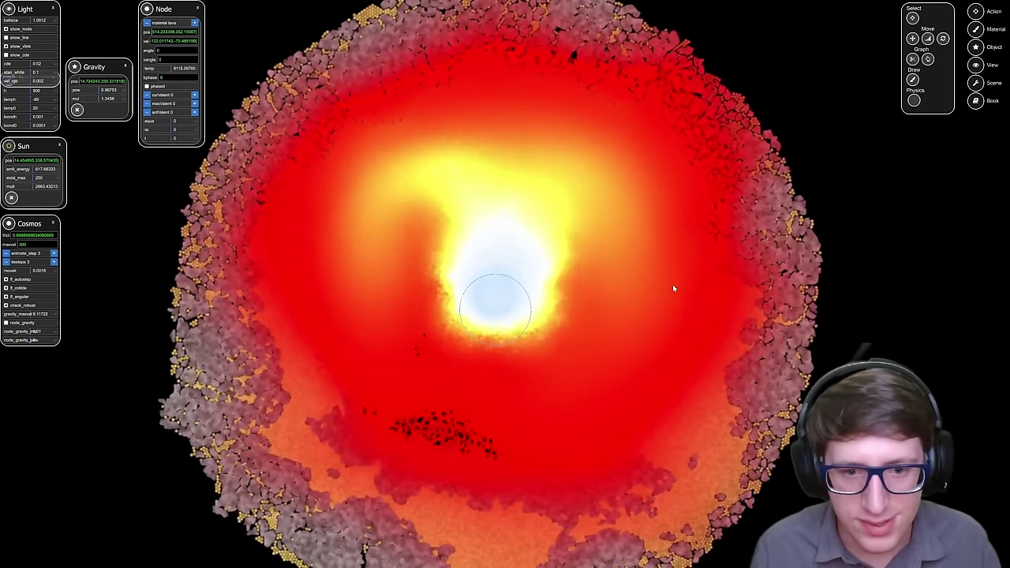
# Step: Deselect the core's gravity source and inspect the planet's glowing interior against its crust at several view distances
pyautogui.scroll(-2, 765, 319)
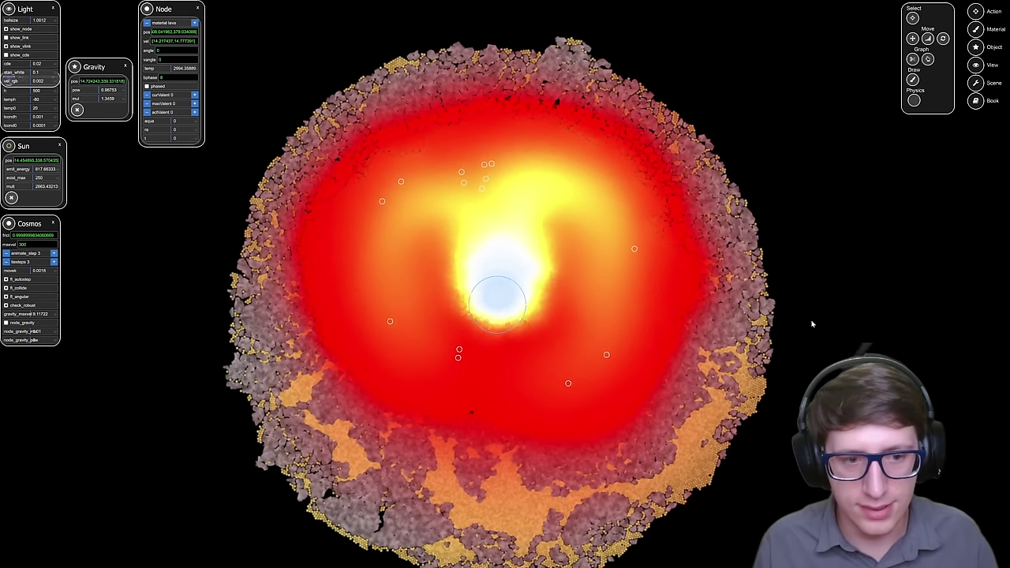
pyautogui.click(860, 336)
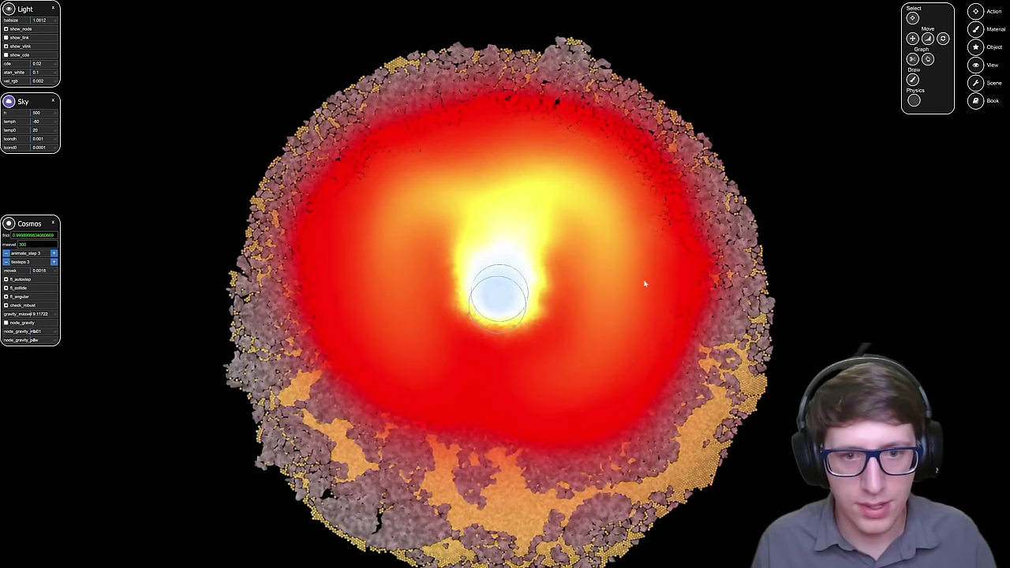
pyautogui.scroll(5, 536, 283)
pyautogui.scroll(-4, 530, 284)
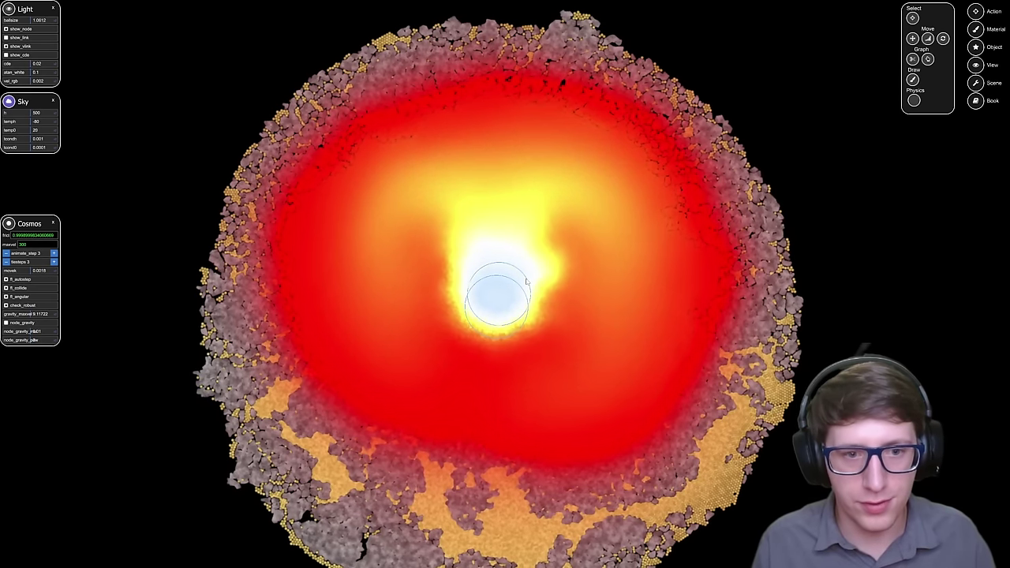
pyautogui.scroll(-3, 567, 324)
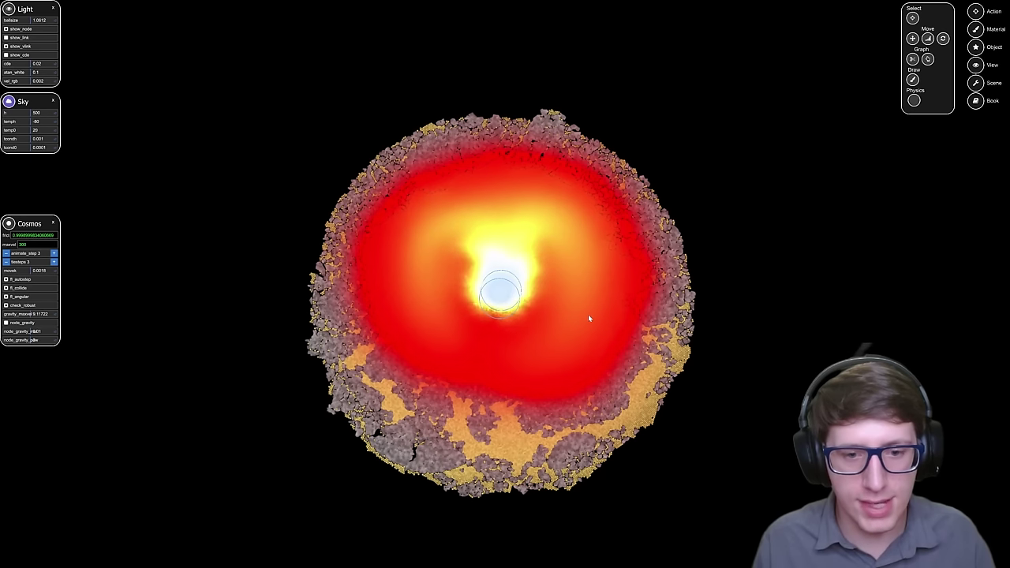
pyautogui.scroll(4, 537, 352)
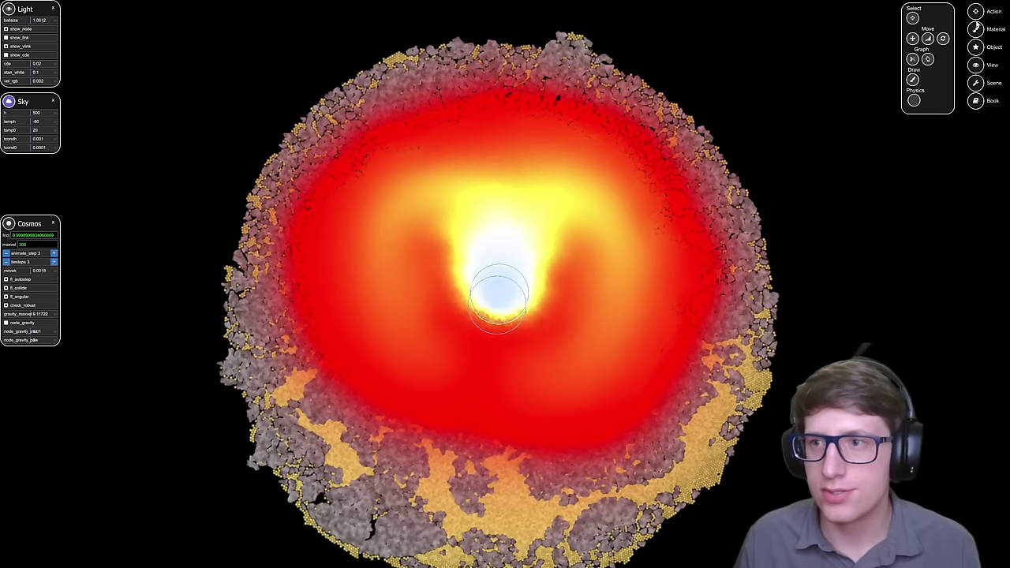
# Step: Switch the drawing material to stone and brush it around the molten planet's outer rim
pyautogui.click(976, 29)
pyautogui.click(977, 12)
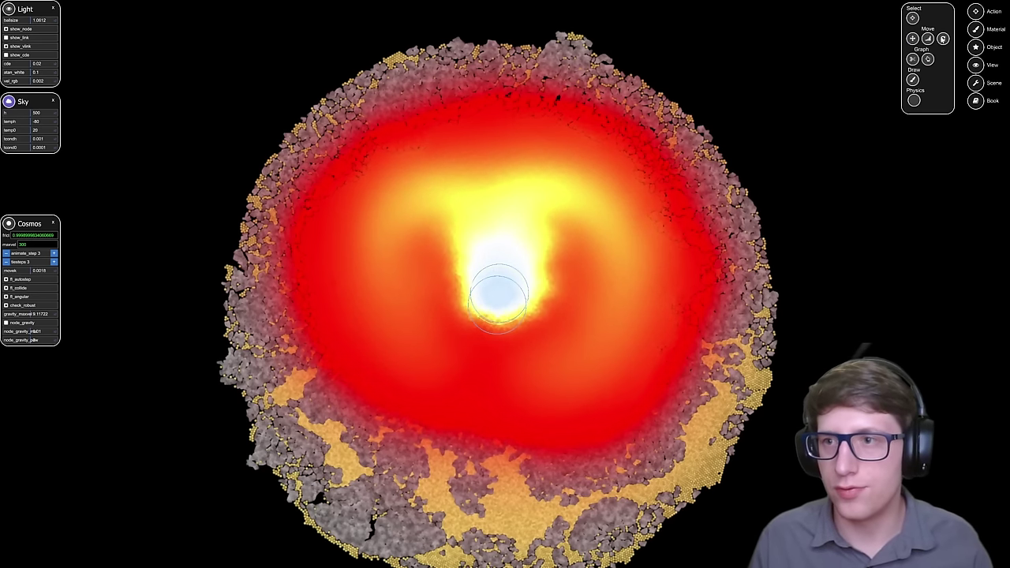
pyautogui.click(976, 30)
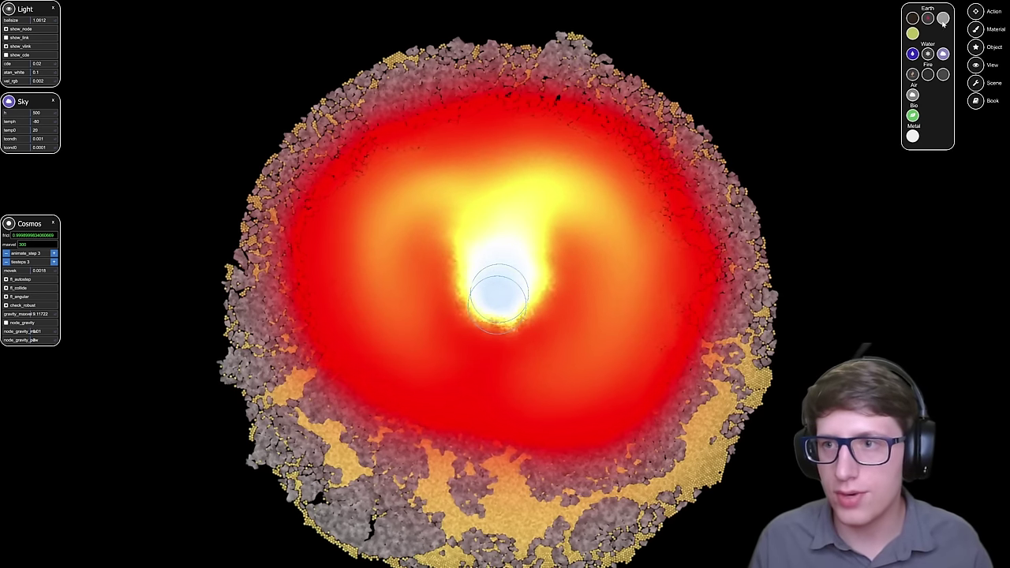
pyautogui.click(943, 18)
pyautogui.scroll(-2, 554, 471)
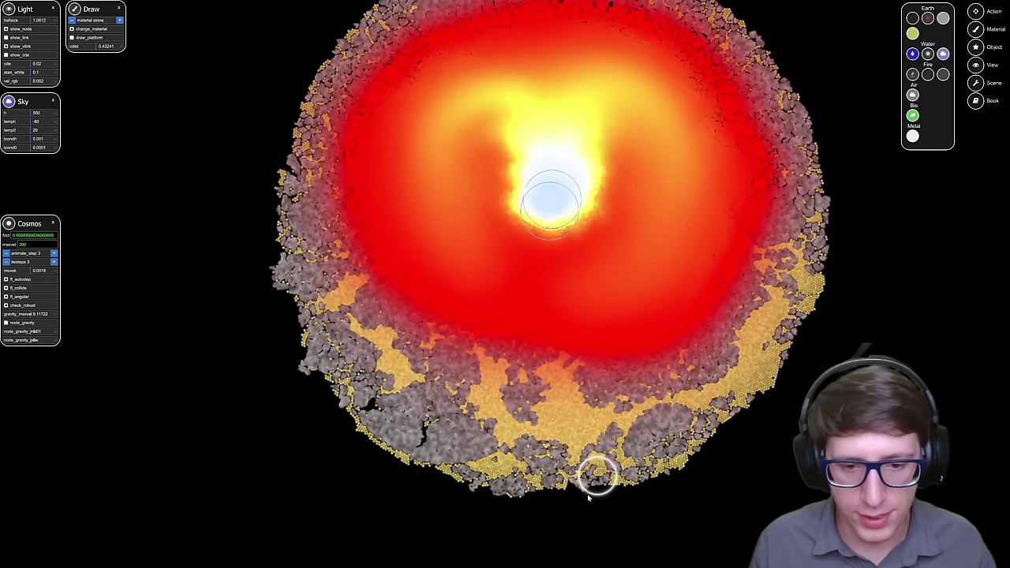
pyautogui.moveTo(269, 342)
pyautogui.mouseDown()
pyautogui.moveTo(434, 443)
pyautogui.moveTo(674, 467)
pyautogui.moveTo(420, 456)
pyautogui.moveTo(398, 432)
pyautogui.moveTo(615, 455)
pyautogui.moveTo(668, 444)
pyautogui.moveTo(419, 428)
pyautogui.moveTo(267, 225)
pyautogui.moveTo(431, 434)
pyautogui.moveTo(636, 441)
pyautogui.moveTo(797, 355)
pyautogui.mouseUp()
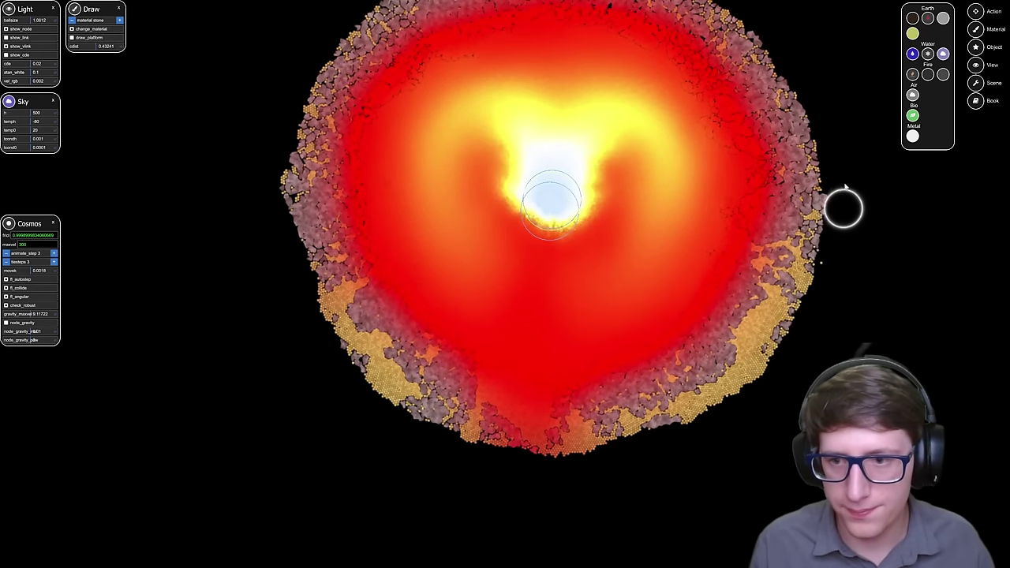
pyautogui.moveTo(820, 105); pyautogui.dragTo(815, 227)
pyautogui.moveTo(779, 177)
pyautogui.mouseDown()
pyautogui.moveTo(616, 90)
pyautogui.moveTo(451, 95)
pyautogui.moveTo(313, 201)
pyautogui.moveTo(281, 355)
pyautogui.moveTo(293, 404)
pyautogui.moveTo(305, 239)
pyautogui.moveTo(399, 147)
pyautogui.moveTo(524, 105)
pyautogui.moveTo(665, 99)
pyautogui.moveTo(755, 174)
pyautogui.moveTo(803, 273)
pyautogui.moveTo(792, 401)
pyautogui.moveTo(715, 512)
pyautogui.moveTo(573, 557)
pyautogui.moveTo(419, 542)
pyautogui.moveTo(341, 472)
pyautogui.moveTo(291, 317)
pyautogui.moveTo(300, 307)
pyautogui.moveTo(363, 492)
pyautogui.moveTo(500, 558)
pyautogui.mouseUp()
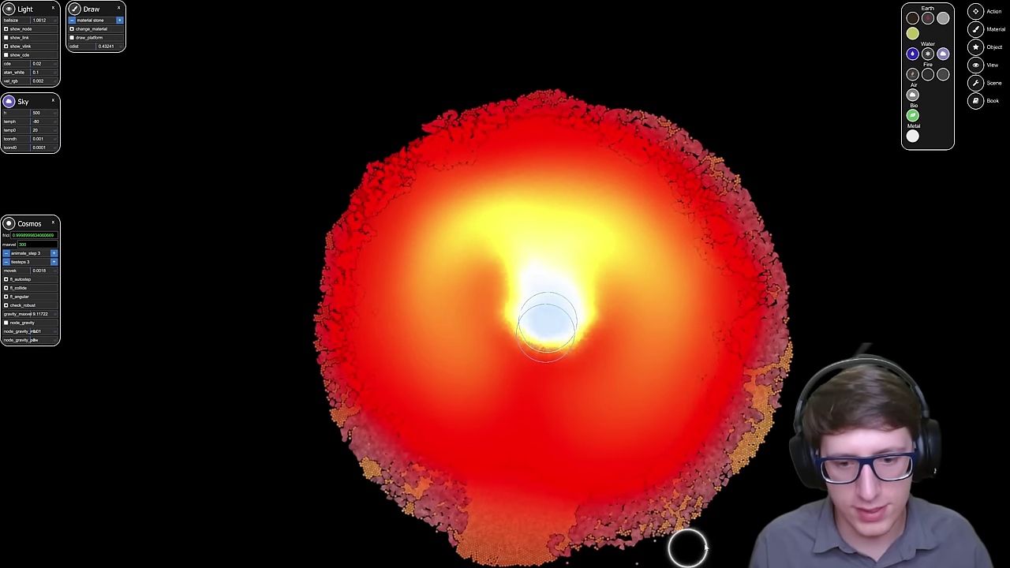
pyautogui.moveTo(791, 491)
pyautogui.mouseDown()
pyautogui.moveTo(800, 371)
pyautogui.moveTo(708, 417)
pyautogui.moveTo(395, 421)
pyautogui.moveTo(444, 417)
pyautogui.mouseUp()
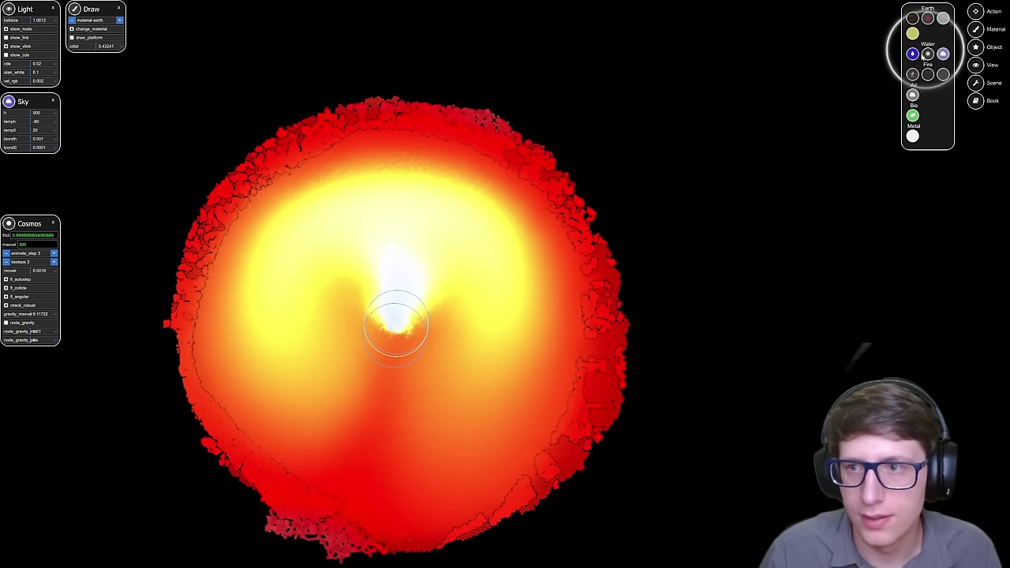
# Step: Switch the drawing material to water and brush it onto the molten planet's surface
pyautogui.click(927, 54)
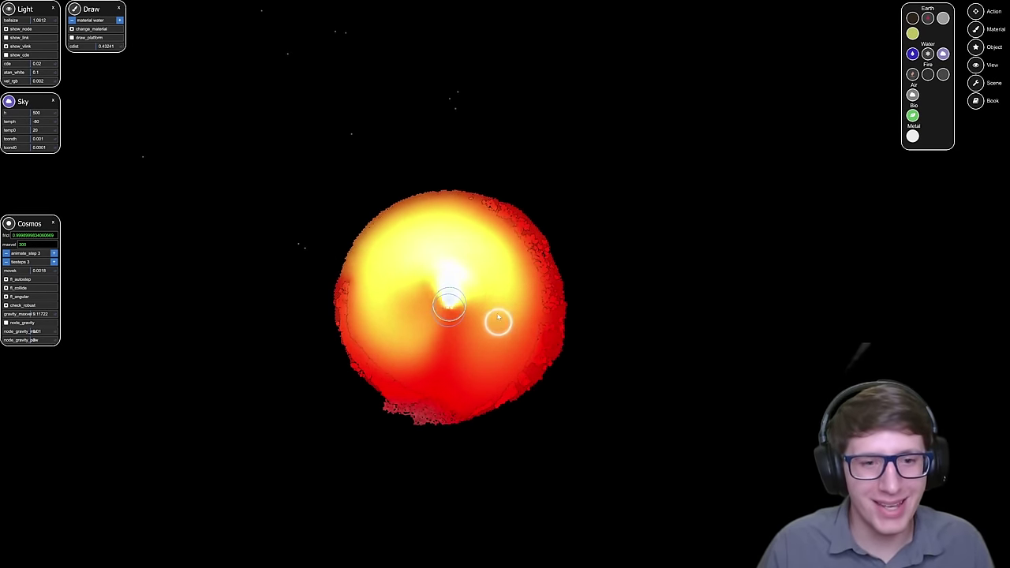
pyautogui.scroll(4, 498, 314)
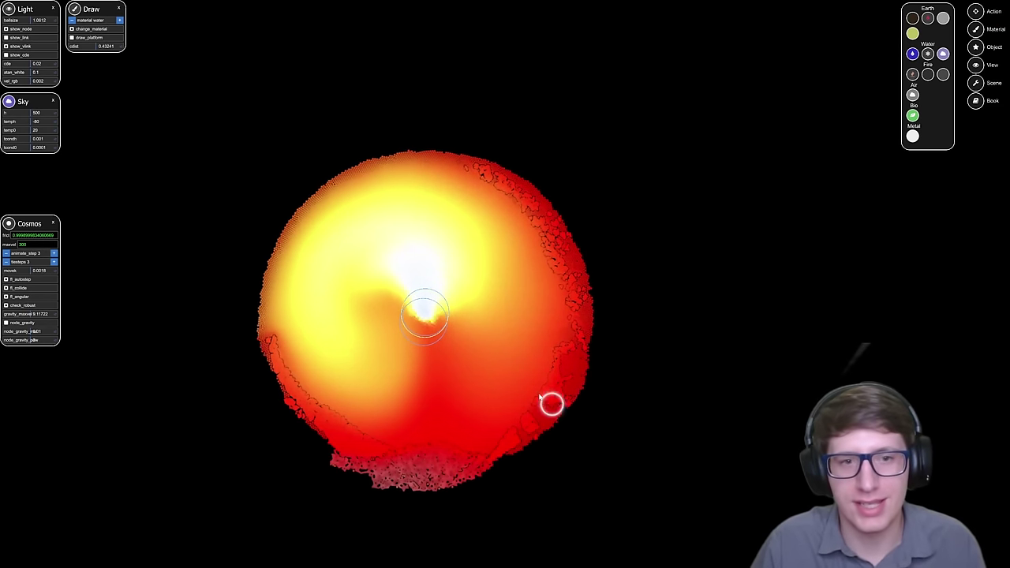
pyautogui.moveTo(557, 362); pyautogui.dragTo(617, 321)
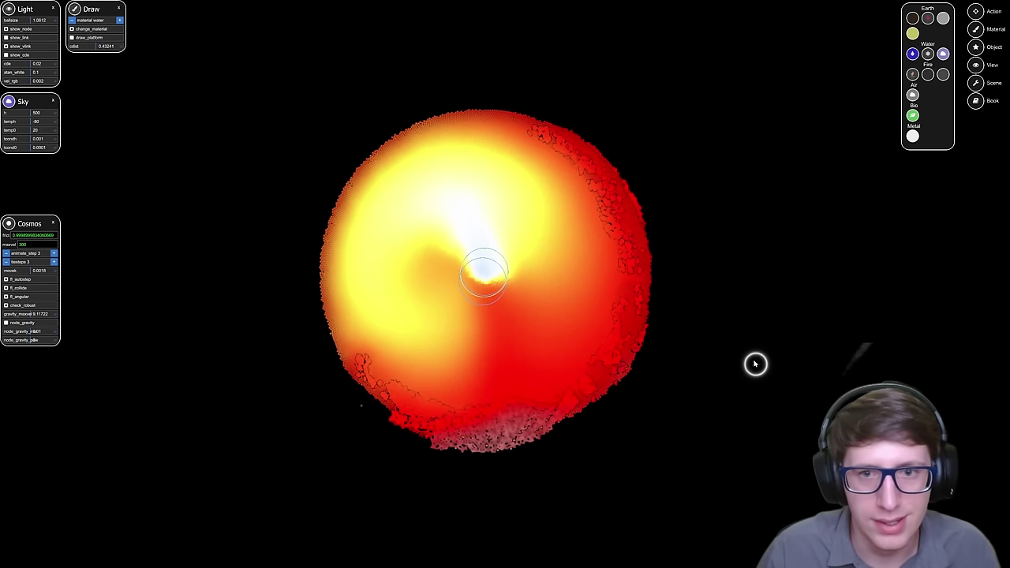
pyautogui.moveTo(753, 362); pyautogui.dragTo(750, 398)
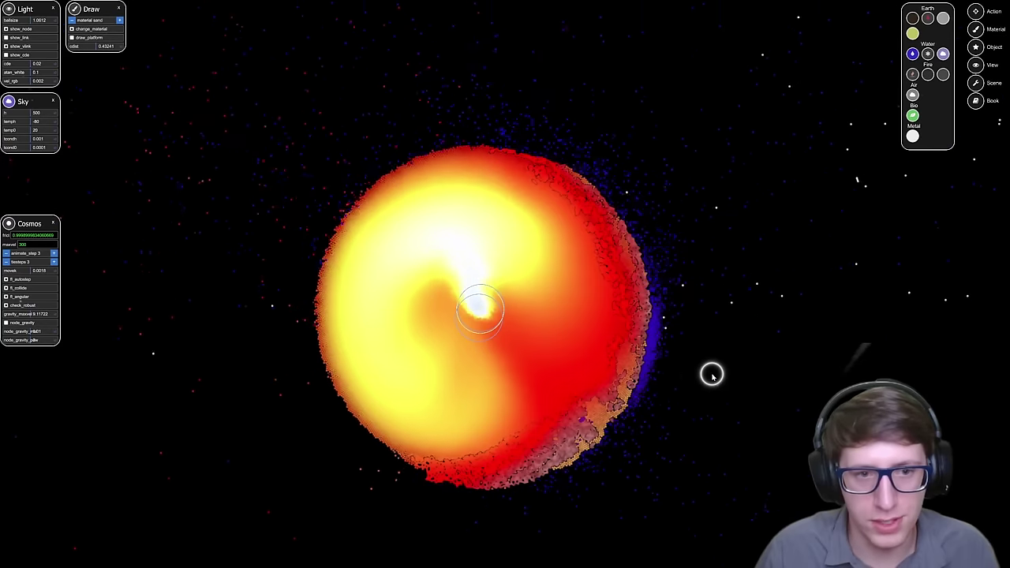
# Step: Examine the loose particles around the molten planet and its water-covered edge, both close up and from afar
pyautogui.scroll(-10, 708, 330)
pyautogui.scroll(8, 573, 327)
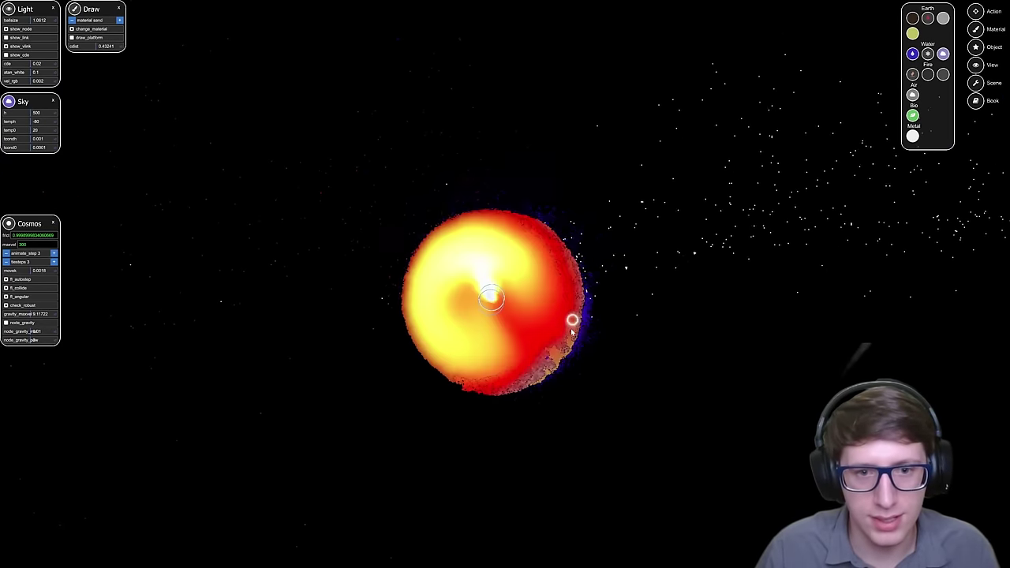
pyautogui.scroll(2, 559, 331)
pyautogui.scroll(-1, 619, 328)
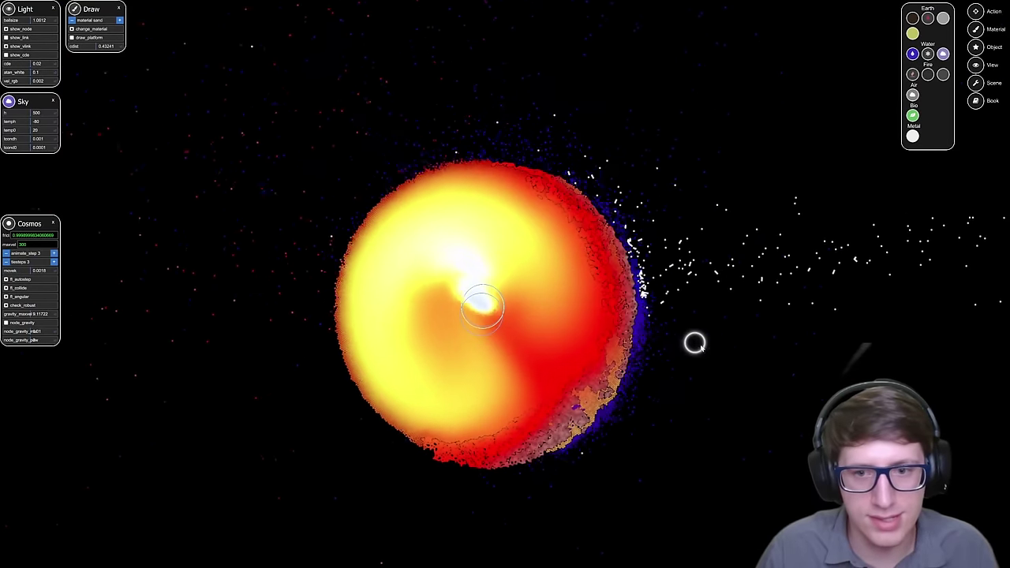
pyautogui.scroll(1, 710, 349)
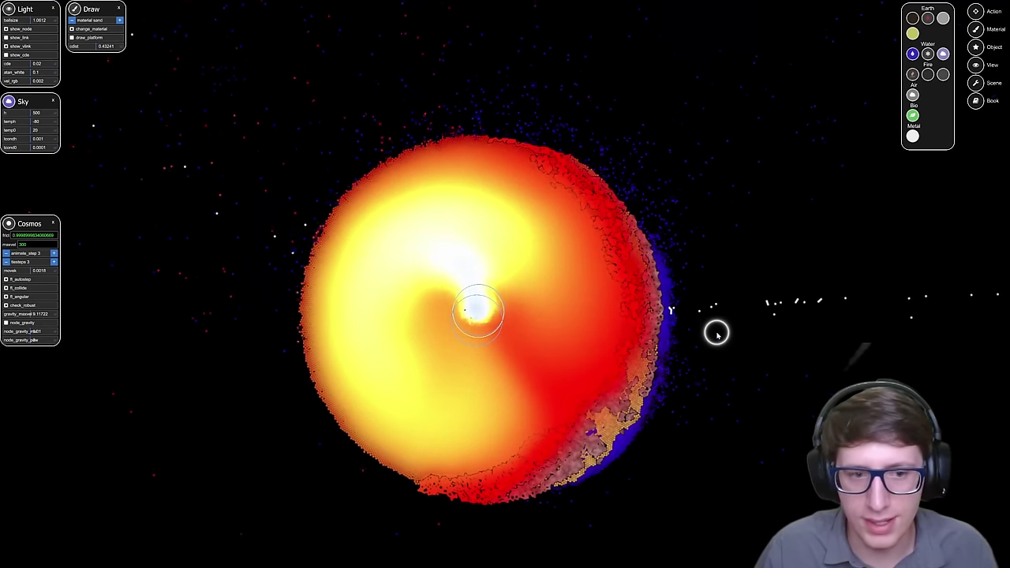
pyautogui.moveTo(717, 333); pyautogui.dragTo(560, 308)
pyautogui.scroll(3, 479, 430)
pyautogui.moveTo(479, 428); pyautogui.dragTo(554, 201)
pyautogui.scroll(4, 566, 191)
pyautogui.scroll(-10, 574, 207)
pyautogui.scroll(3, 579, 214)
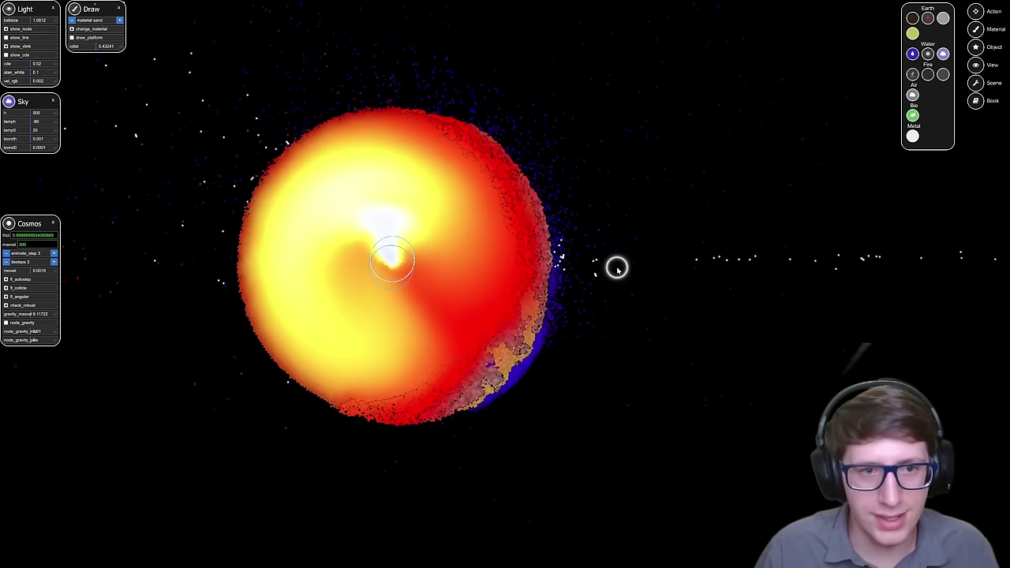
pyautogui.moveTo(616, 266); pyautogui.dragTo(666, 300)
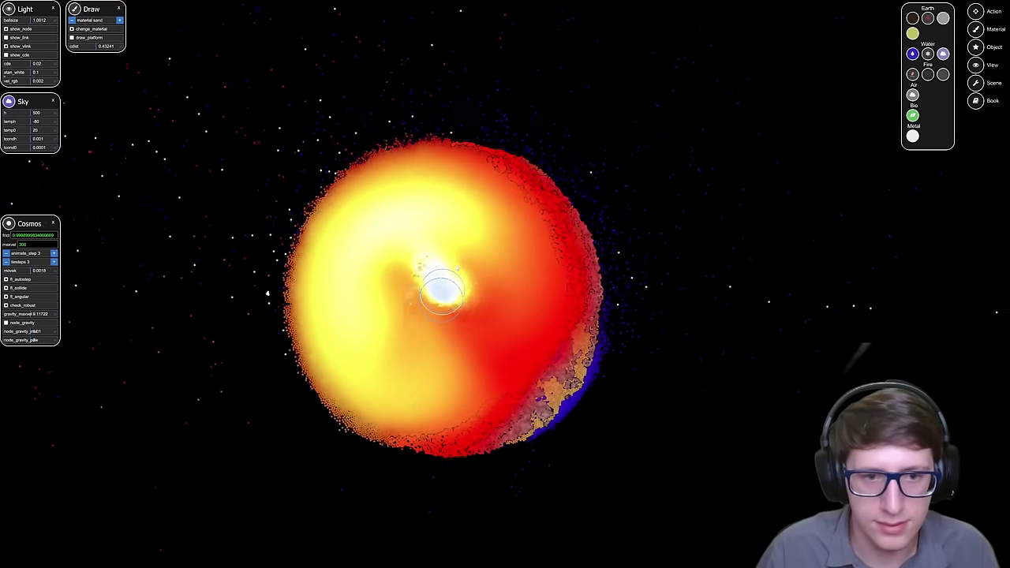
# Step: Examine the planet's outer water layer and layered stone and sand crust, both as a whole and close up
pyautogui.scroll(-4, 615, 174)
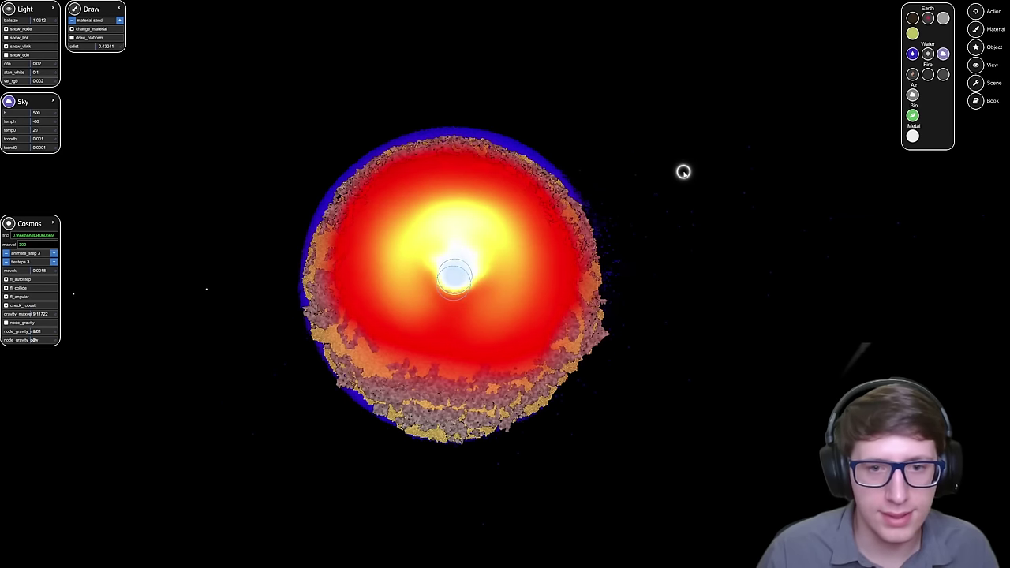
pyautogui.scroll(5, 618, 184)
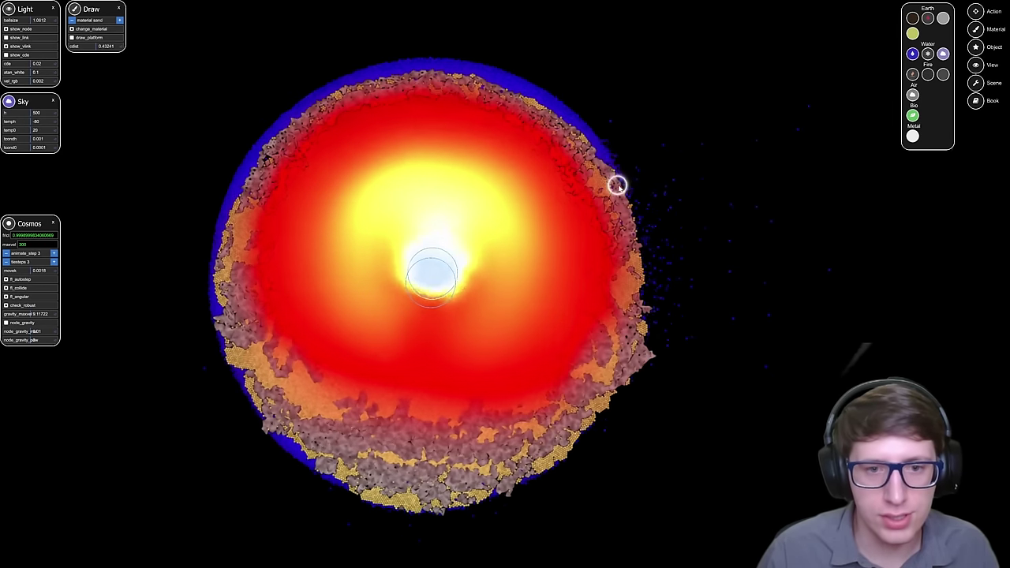
pyautogui.scroll(-8, 618, 183)
pyautogui.scroll(5, 620, 182)
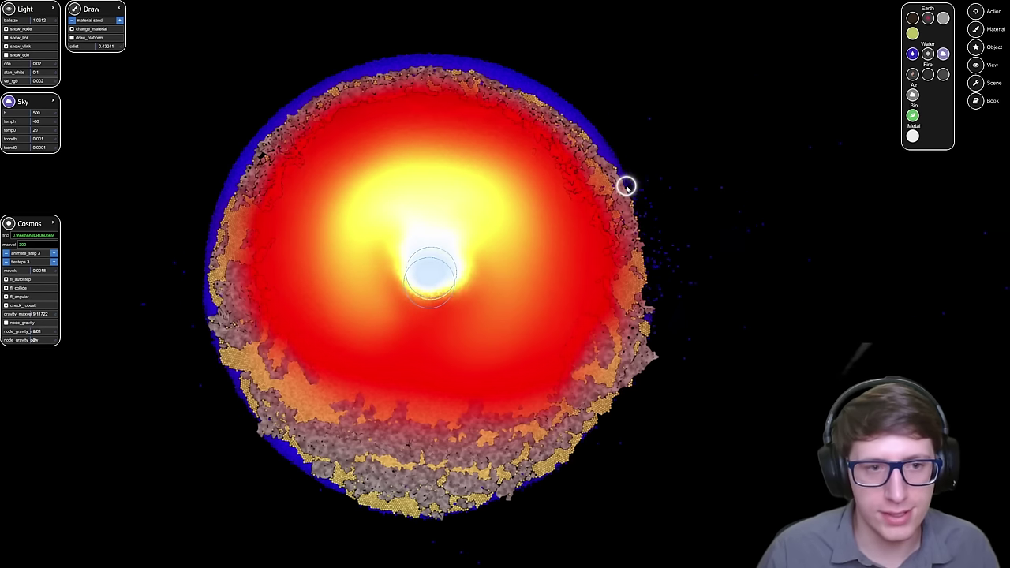
pyautogui.moveTo(664, 191); pyautogui.dragTo(676, 225)
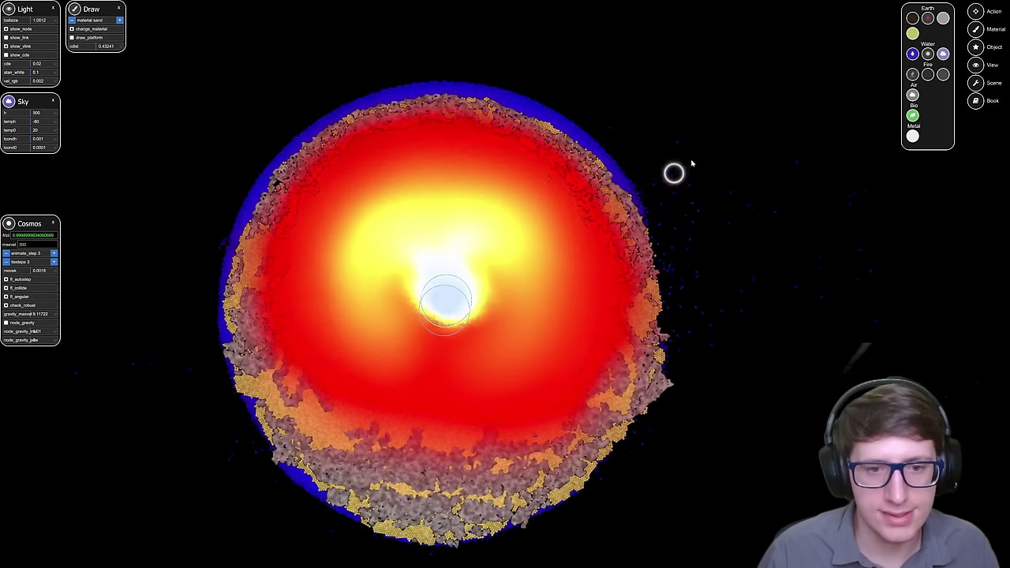
pyautogui.click(975, 11)
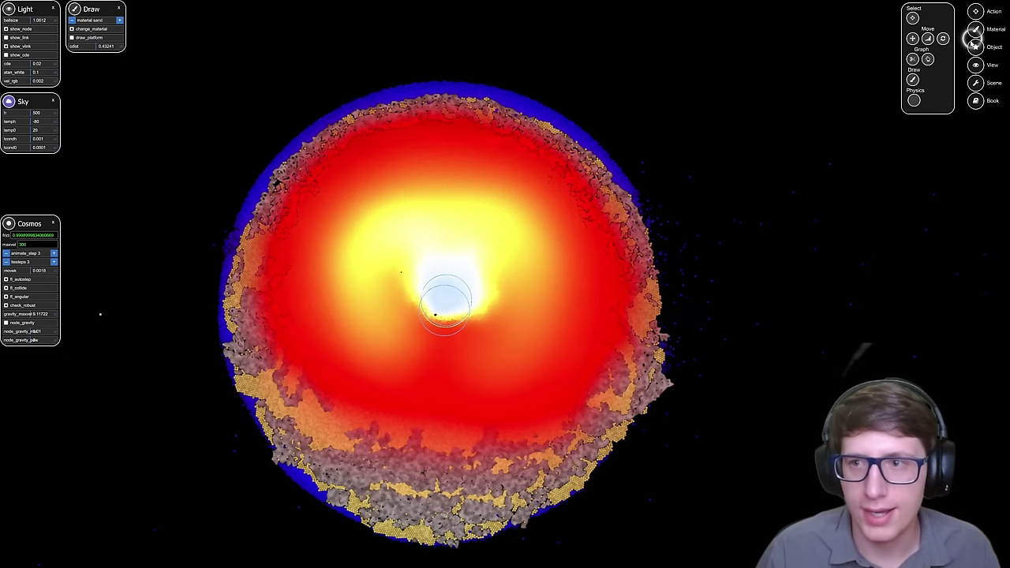
pyautogui.click(976, 29)
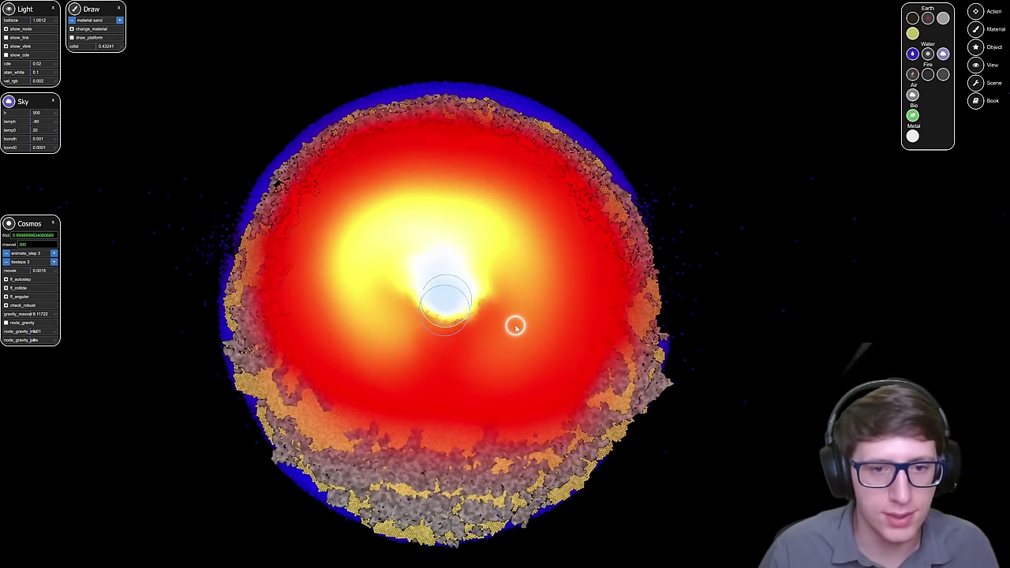
# Step: Select the sun at the planet's white-hot core and delete it
pyautogui.scroll(3, 608, 227)
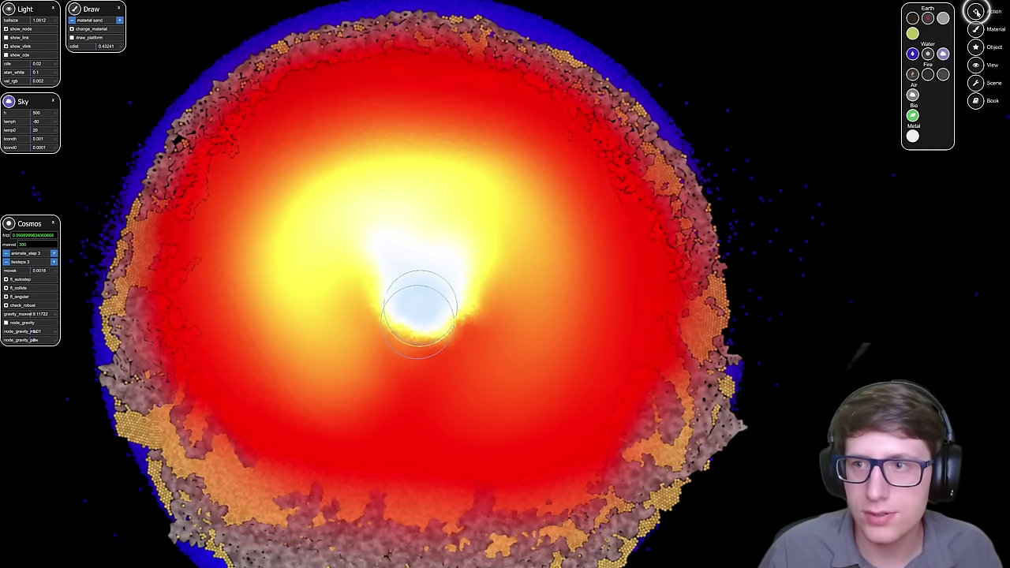
pyautogui.click(975, 11)
pyautogui.click(913, 19)
pyautogui.click(436, 296)
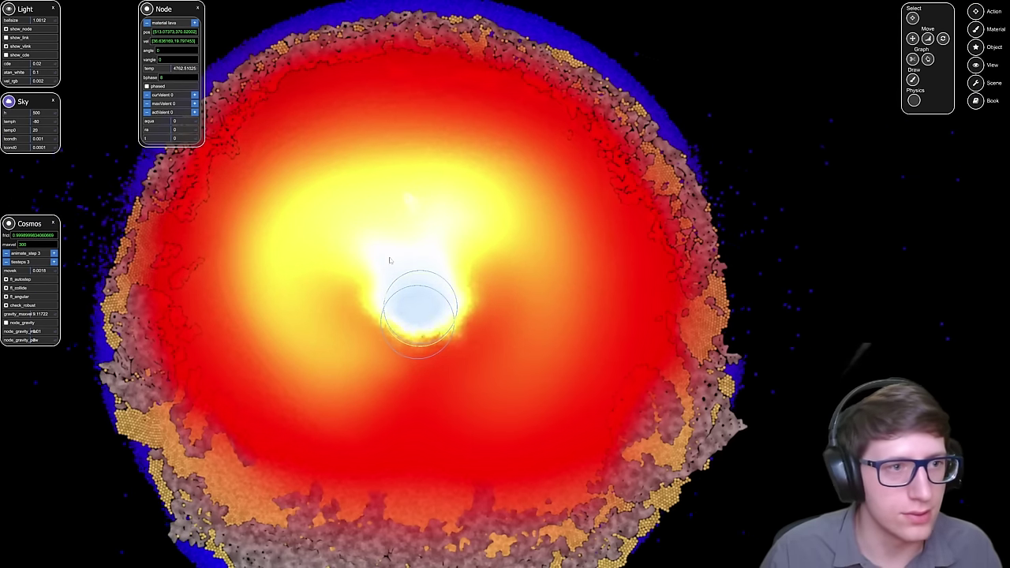
pyautogui.click(424, 316)
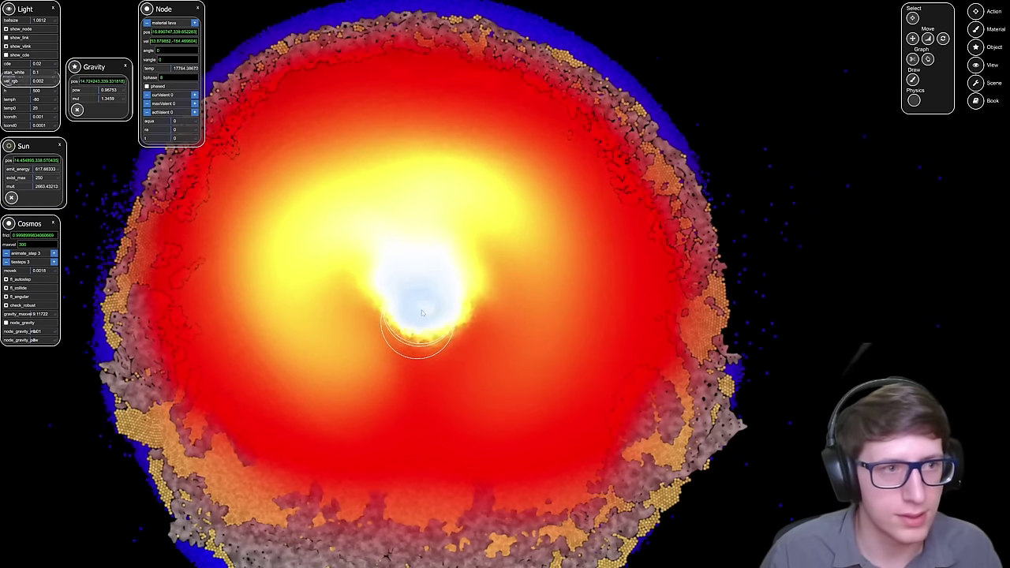
pyautogui.click(12, 199)
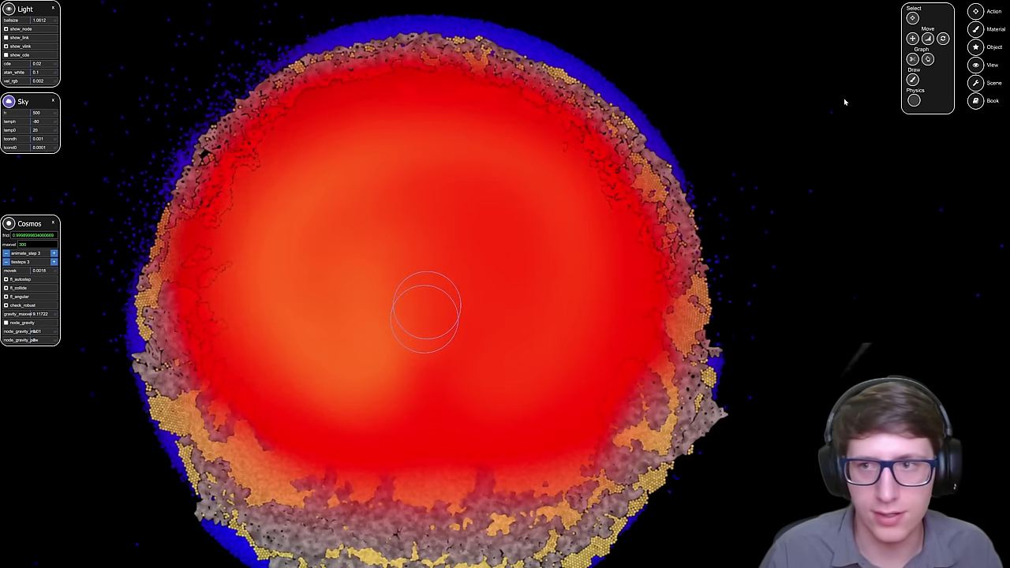
# Step: Add a new sun inside the planet, above the gravity sources at its core
pyautogui.click(978, 29)
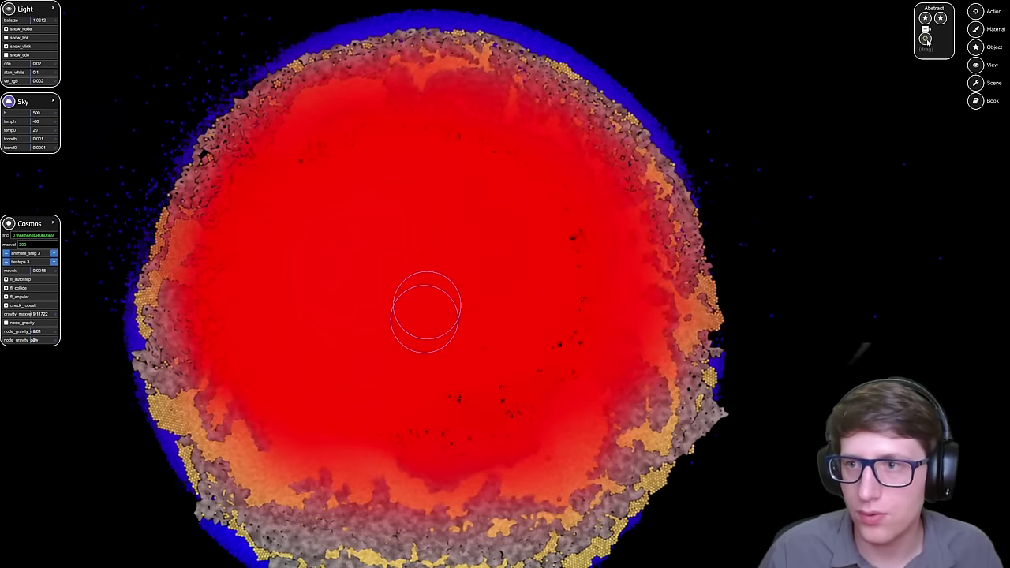
pyautogui.moveTo(927, 41); pyautogui.dragTo(455, 214)
pyautogui.scroll(-5, 456, 174)
pyautogui.scroll(2, 469, 220)
pyautogui.scroll(2, 469, 213)
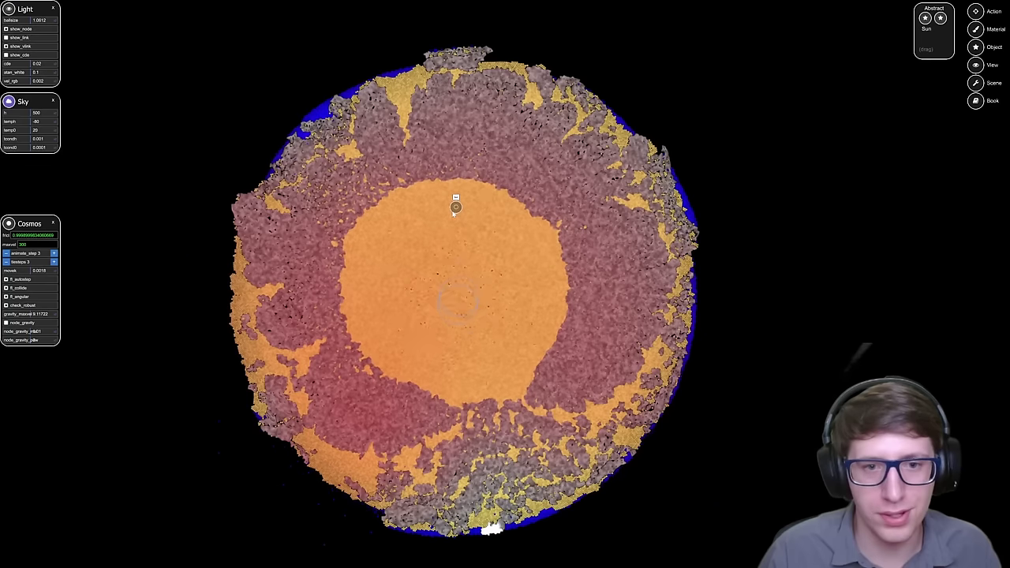
# Step: Select the new sun and raise its emit_energy to 39.3761 and its mult to 101.46127
pyautogui.click(474, 220)
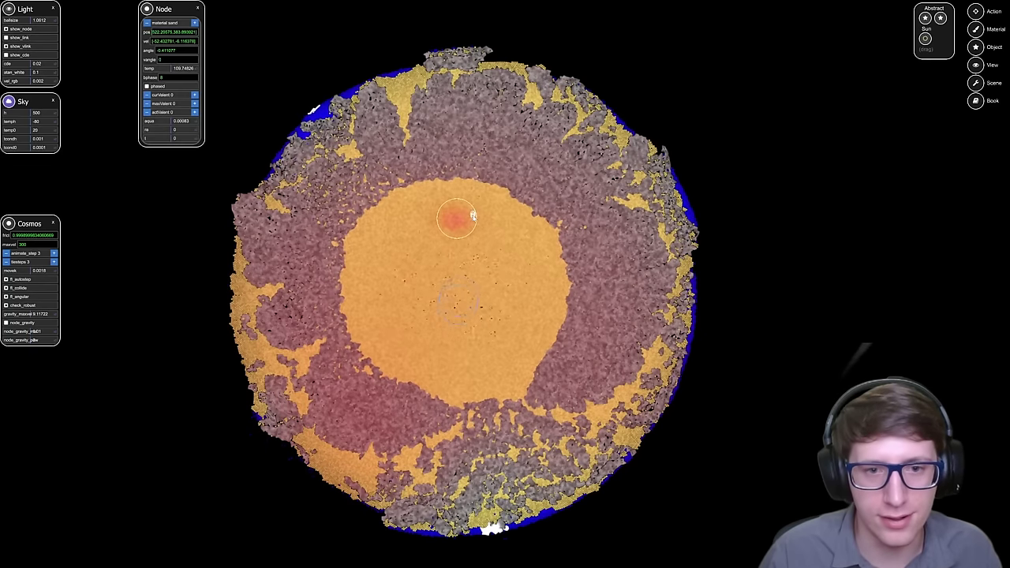
pyautogui.click(456, 225)
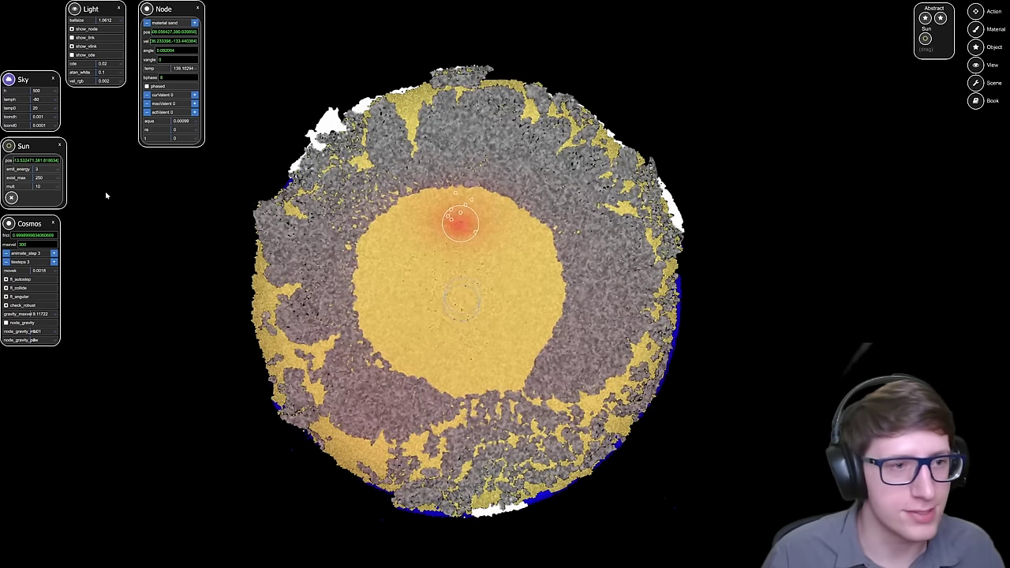
pyautogui.moveTo(55, 170); pyautogui.dragTo(56, 187)
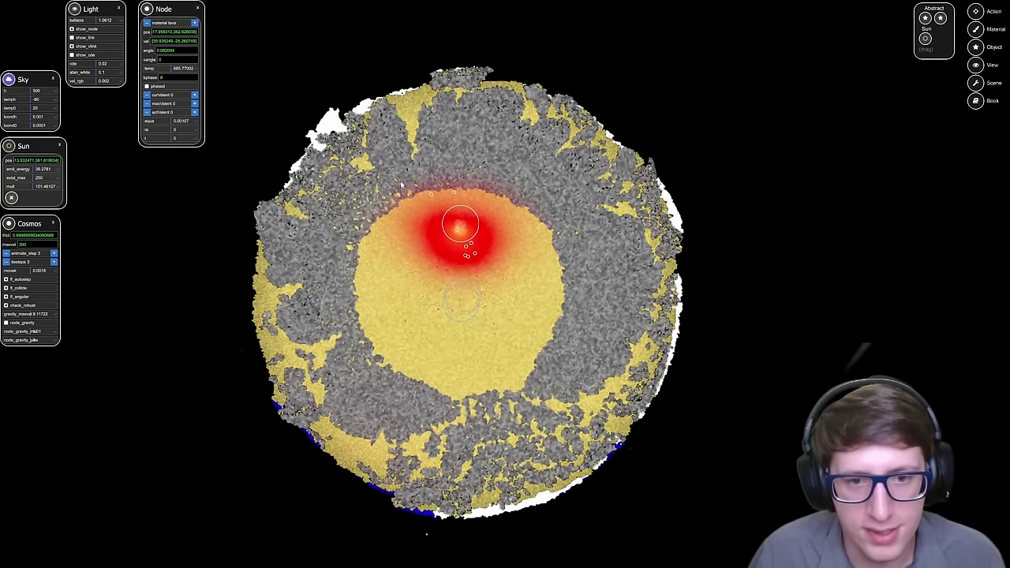
# Step: Raise the new sun's emit_energy to 251.6786 and its mult to 674.70764
pyautogui.scroll(2, 400, 182)
pyautogui.moveTo(477, 235); pyautogui.dragTo(479, 254)
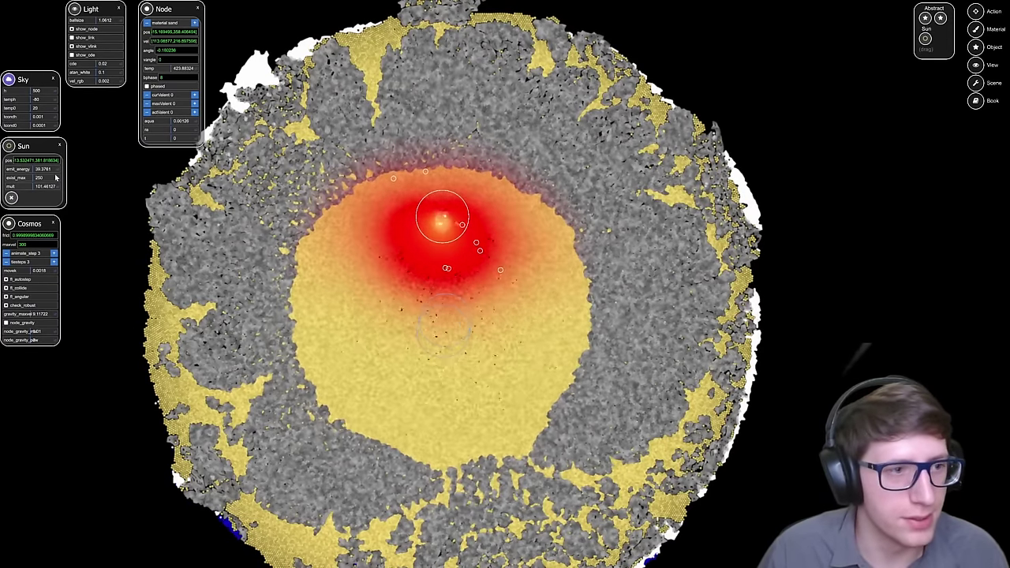
pyautogui.scroll(5, 58, 172)
pyautogui.scroll(5, 59, 187)
pyautogui.scroll(5, 59, 188)
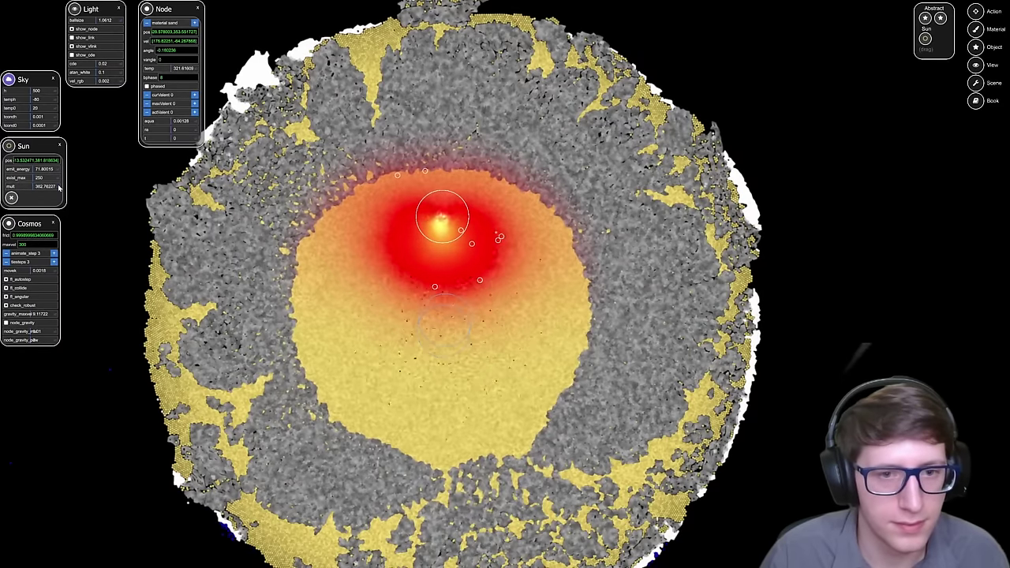
pyautogui.scroll(5, 59, 170)
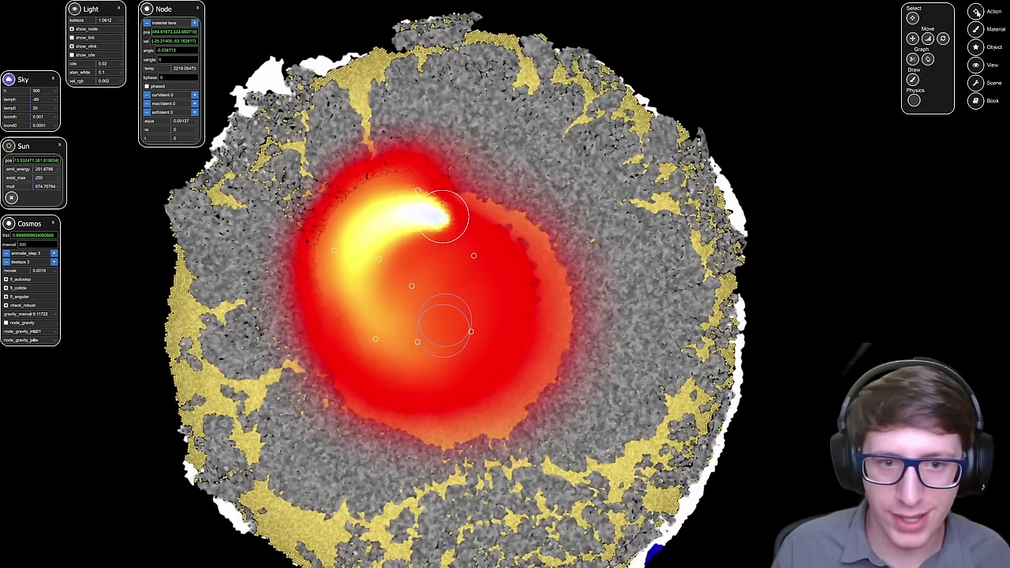
# Step: Try to convert the lava at the planet's core to metal, using a large brush with change_material enabled
pyautogui.click(977, 29)
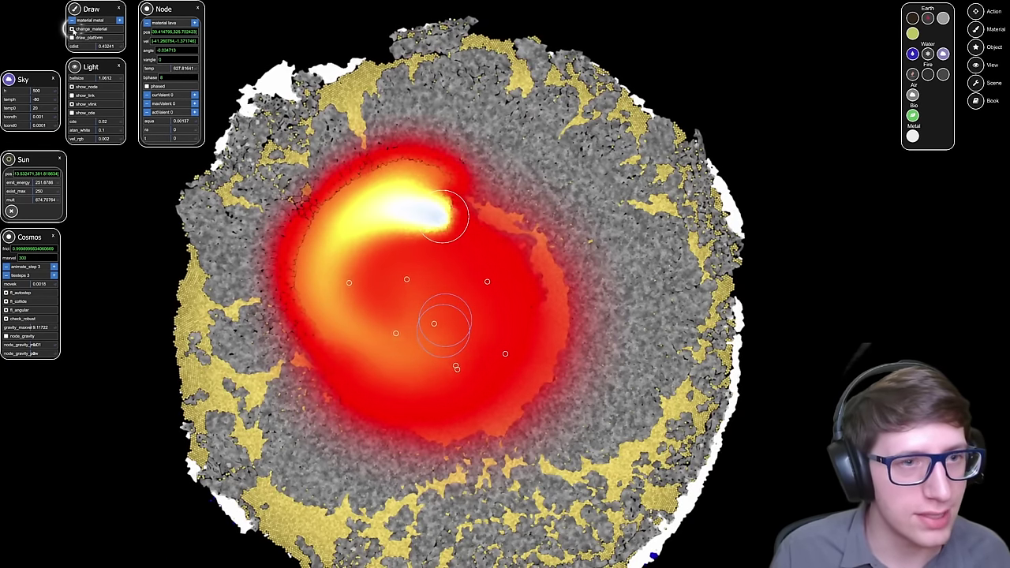
pyautogui.scroll(10, 432, 301)
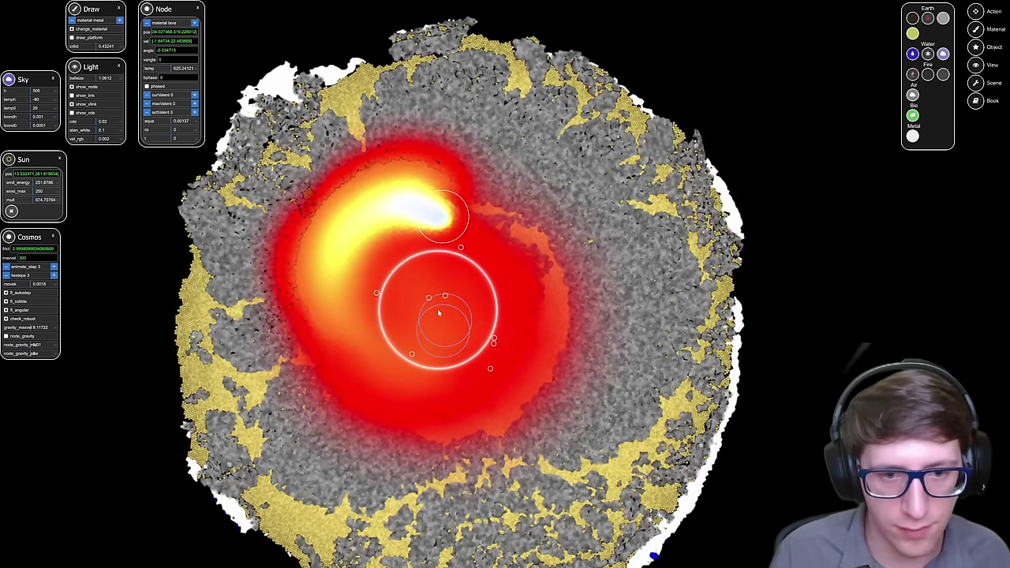
pyautogui.click(438, 312)
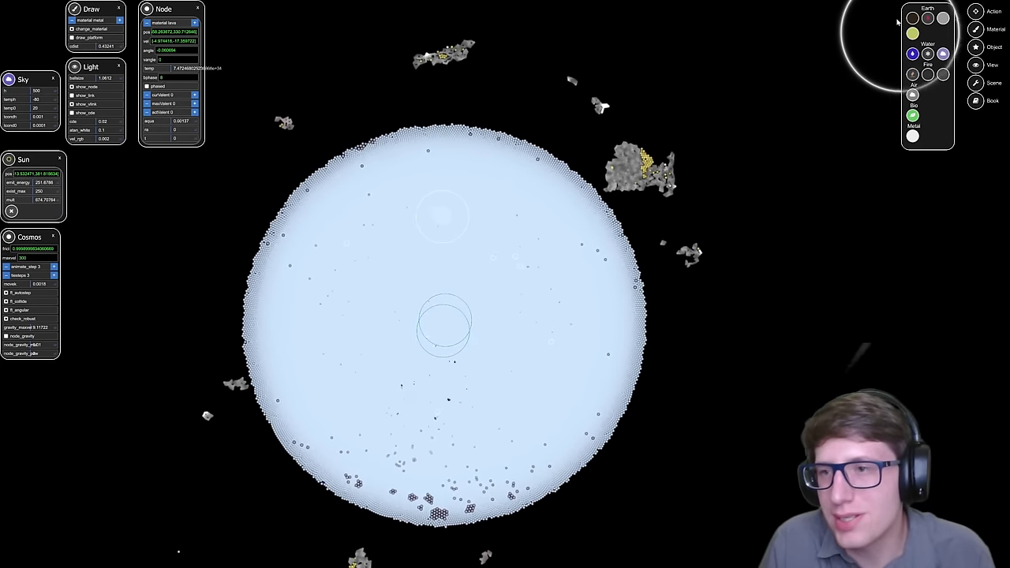
# Step: Set the core sun's emit_energy to 207.82826 and mult to 838.92865, and the gravity source's mul to 0.87632
pyautogui.click(975, 46)
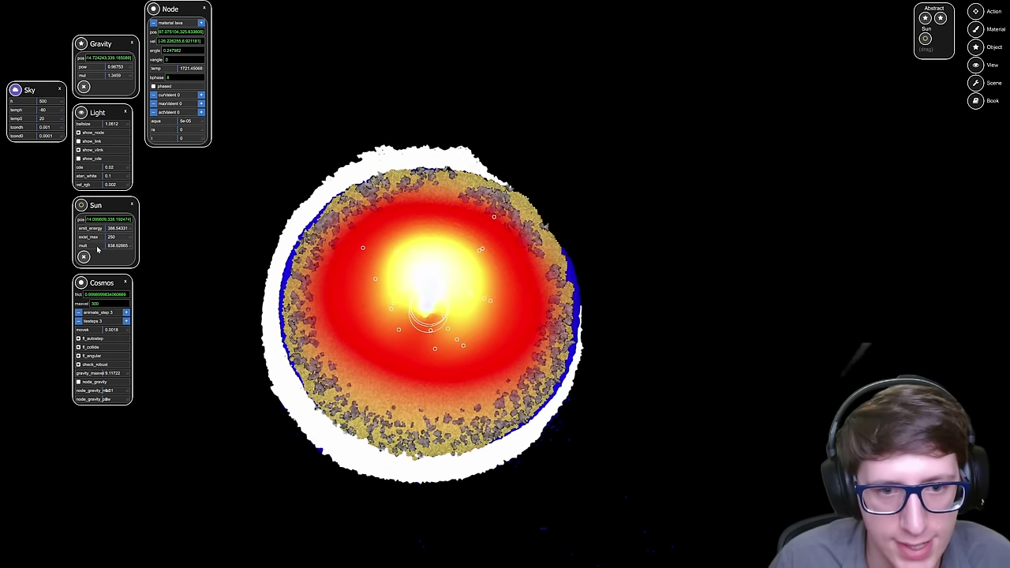
pyautogui.click(651, 179)
pyautogui.scroll(2, 581, 190)
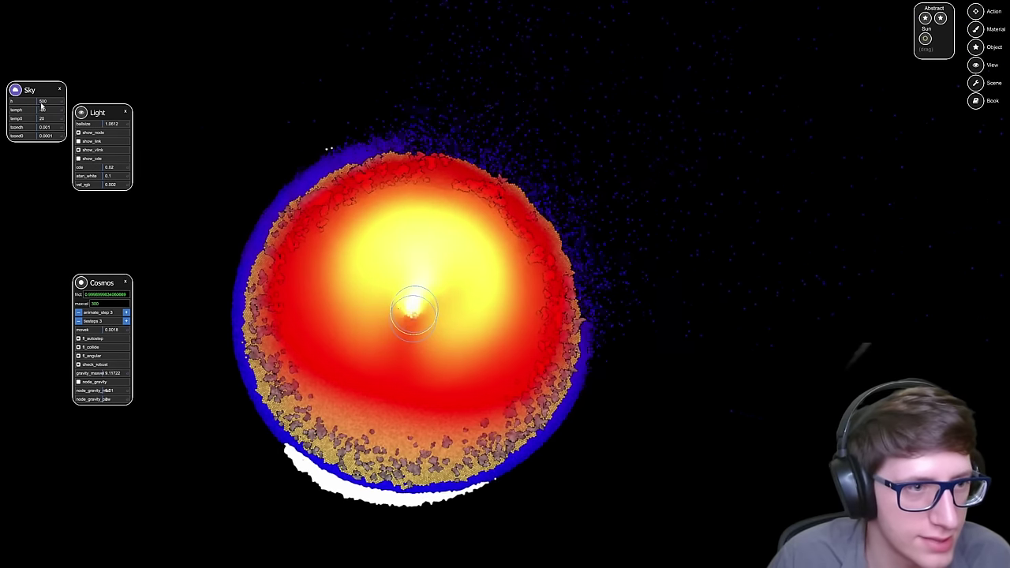
pyautogui.click(378, 305)
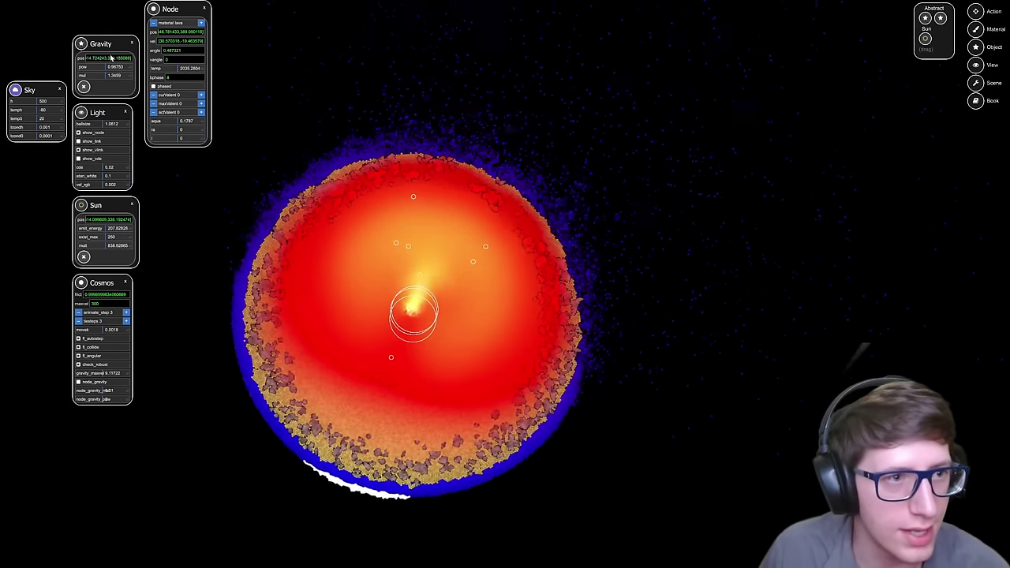
pyautogui.moveTo(103, 76); pyautogui.dragTo(89, 80)
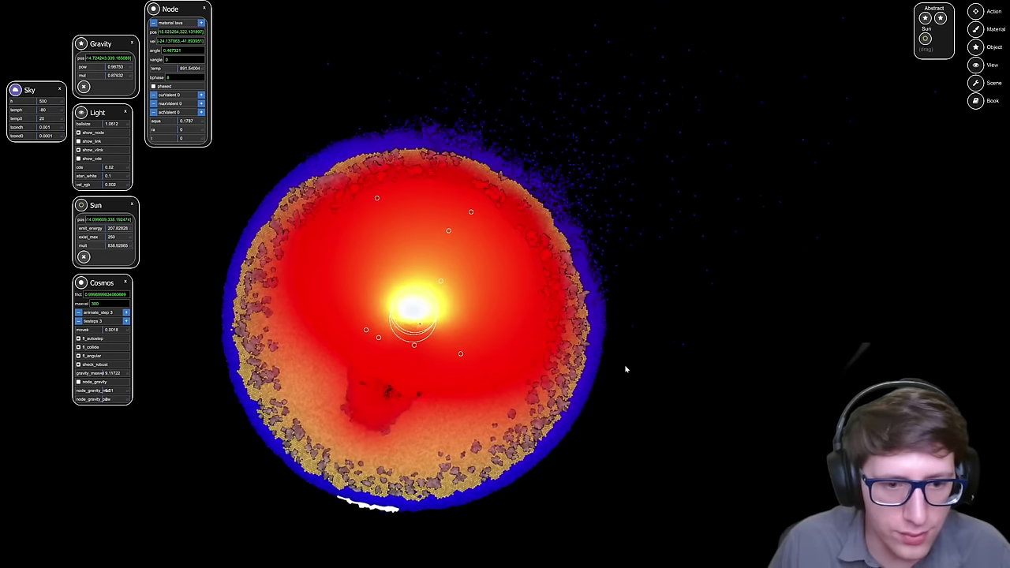
# Step: Delete the sun at the planet's white-hot core
pyautogui.moveTo(640, 416); pyautogui.dragTo(676, 355)
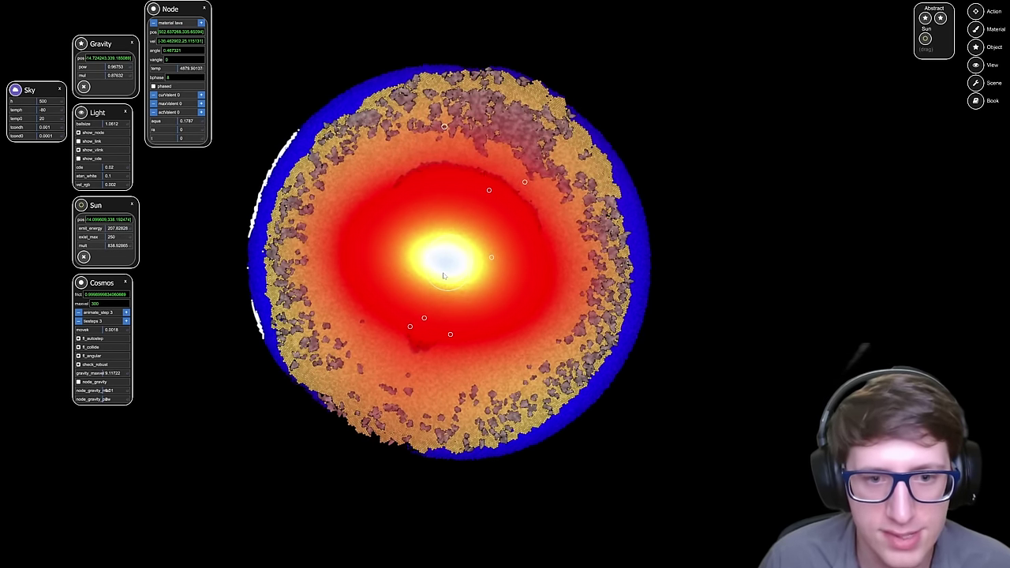
pyautogui.scroll(3, 443, 276)
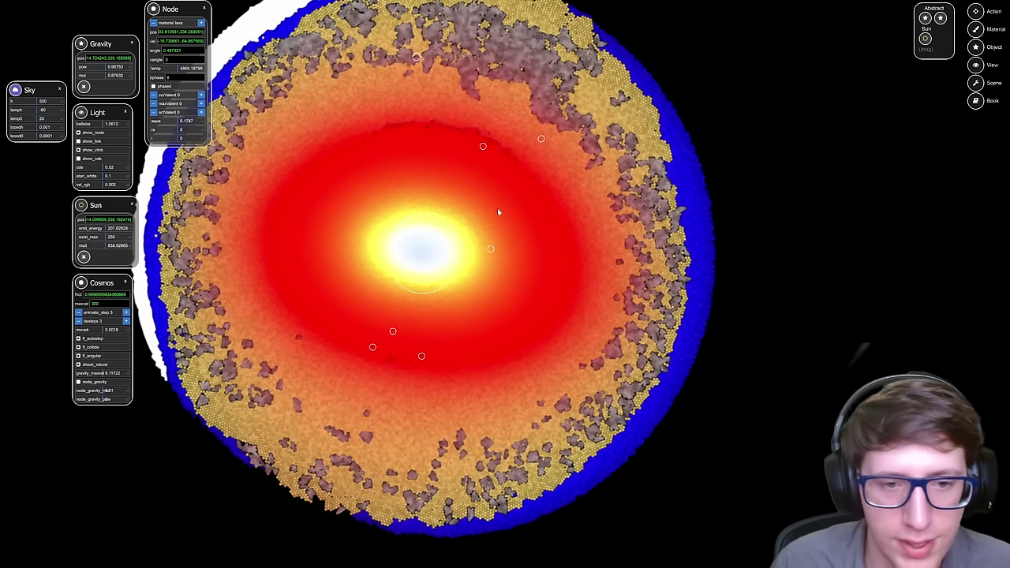
pyautogui.click(84, 257)
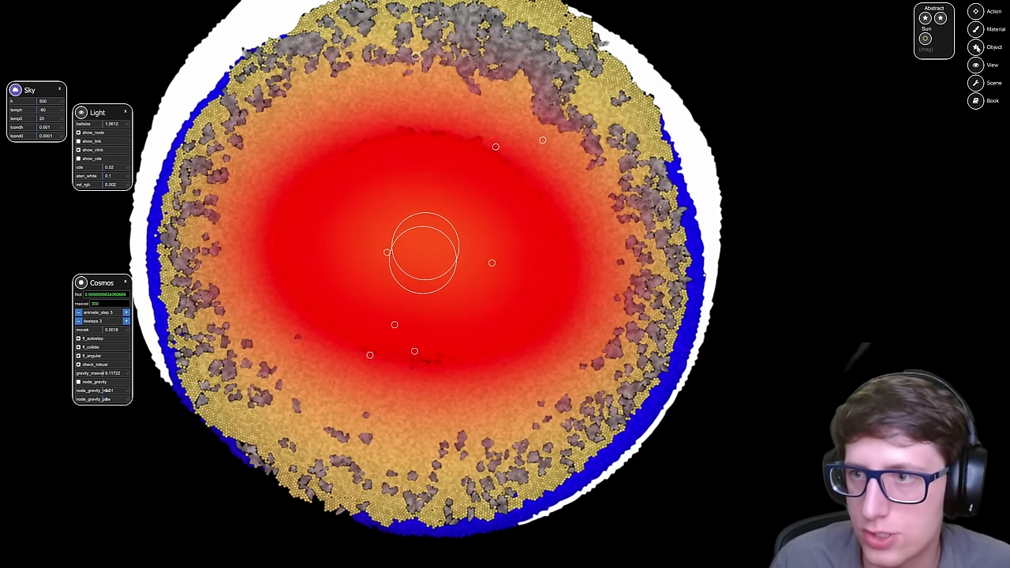
# Step: Add a new sun above the gravity sources in the core and raise its emit_energy and mult
pyautogui.moveTo(457, 152); pyautogui.dragTo(424, 181)
pyautogui.click(424, 175)
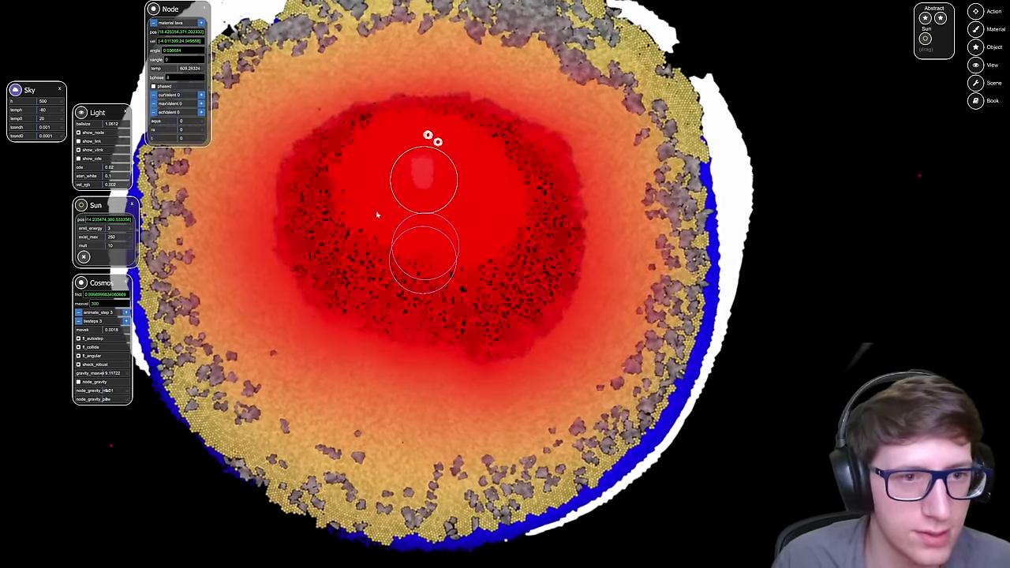
pyautogui.scroll(-3, 408, 244)
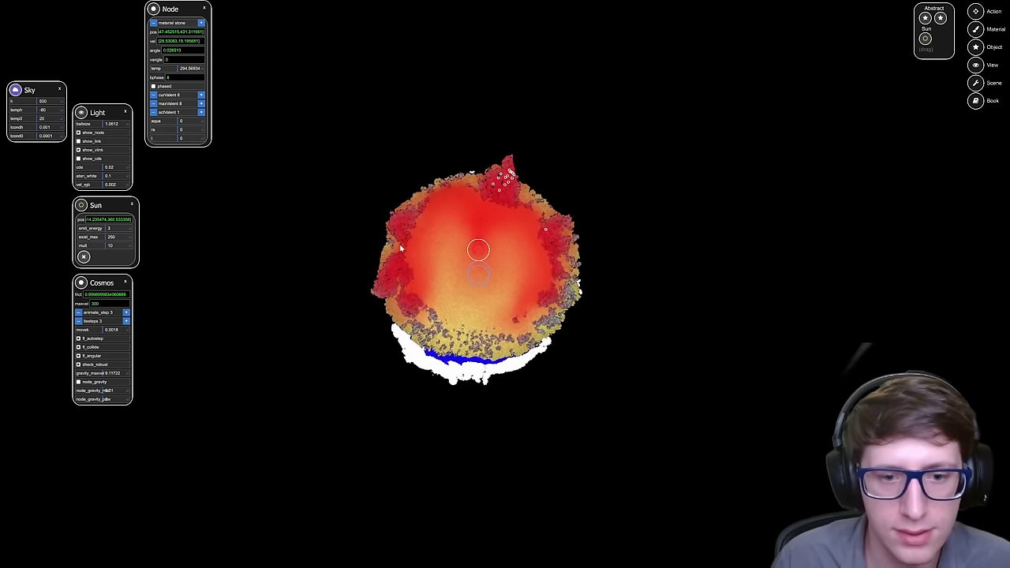
pyautogui.scroll(3, 394, 246)
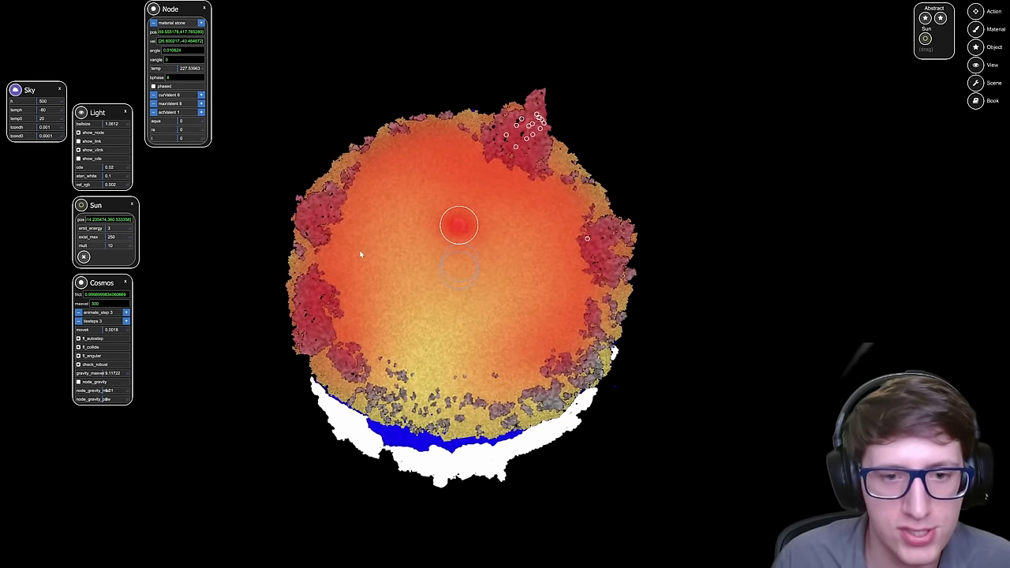
pyautogui.moveTo(108, 229); pyautogui.dragTo(130, 248)
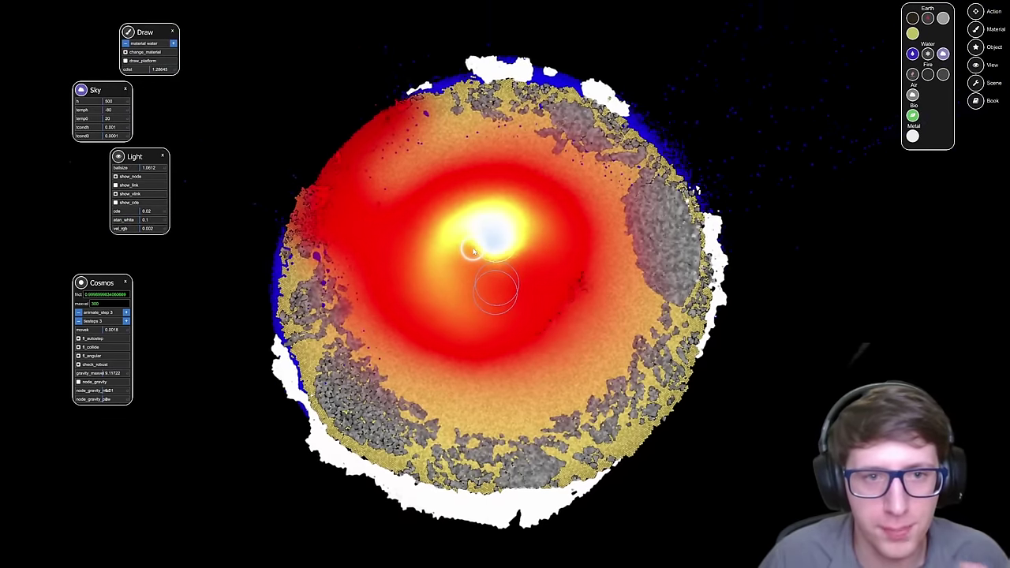
# Step: Examine the lava core, the water pockets and the stone and sand crust, both close up and as a whole
pyautogui.scroll(-2, 473, 251)
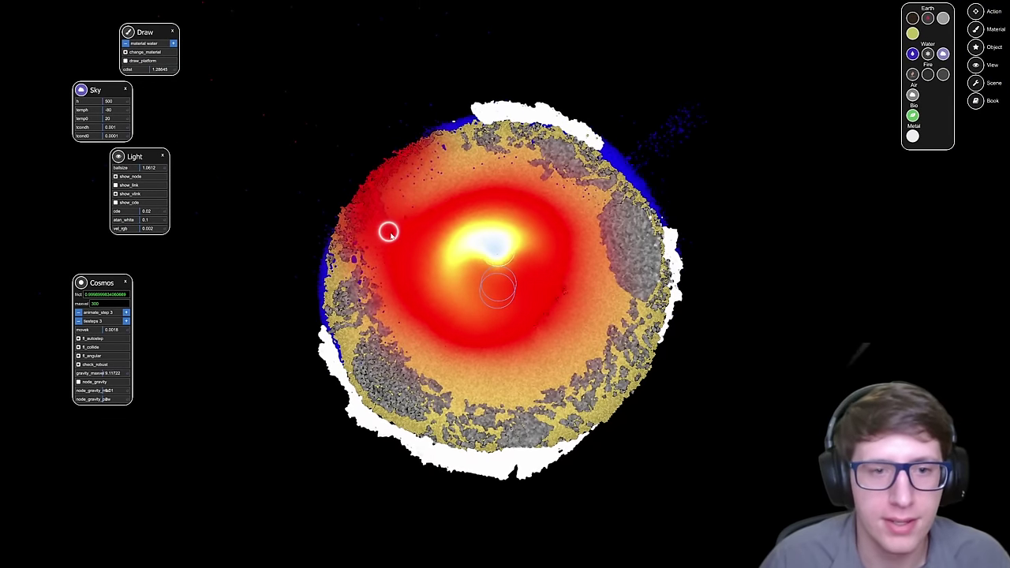
pyautogui.scroll(3, 389, 232)
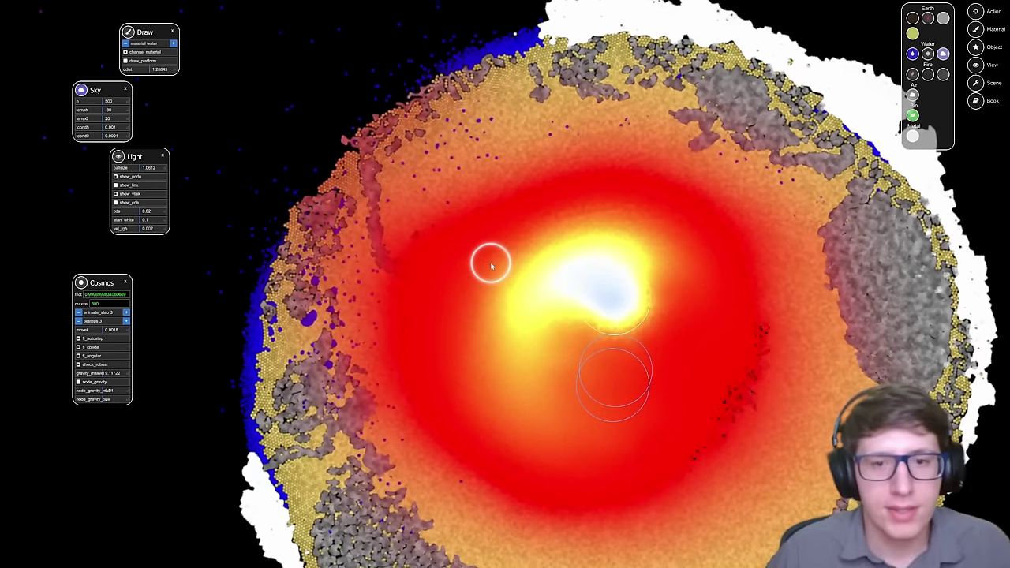
pyautogui.scroll(-3, 534, 215)
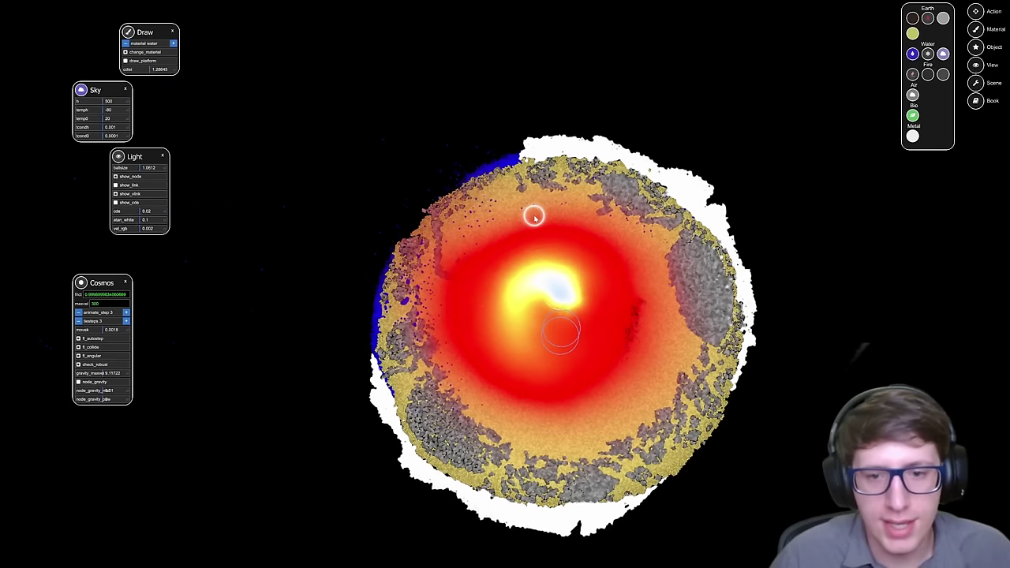
pyautogui.moveTo(487, 289); pyautogui.dragTo(334, 268)
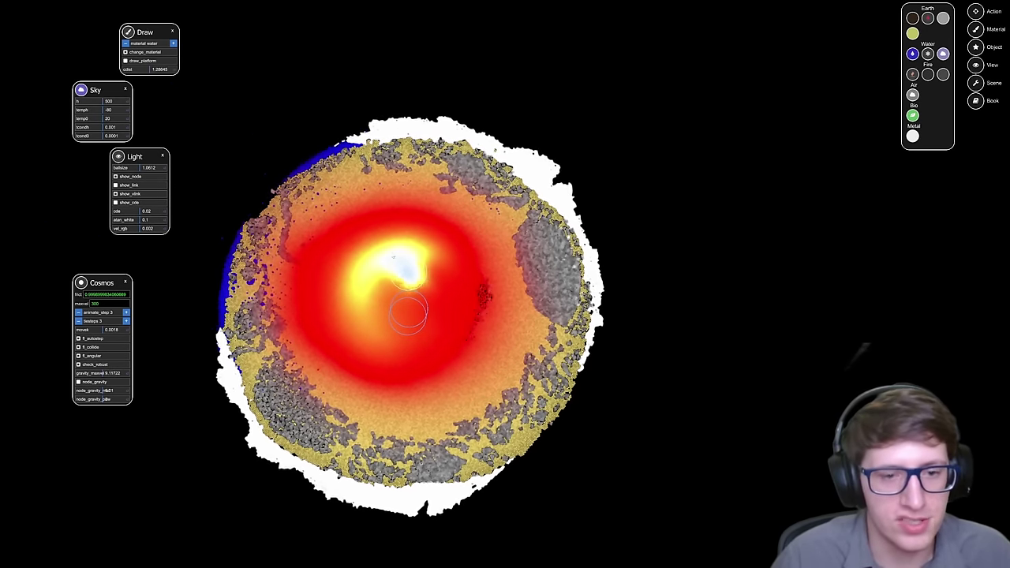
pyautogui.scroll(4, 446, 341)
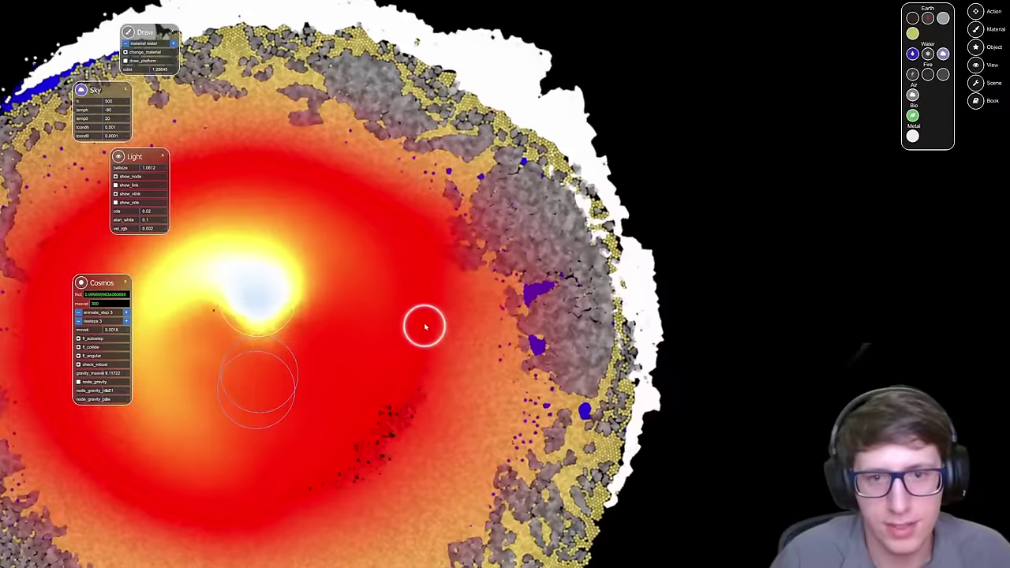
pyautogui.scroll(-3, 426, 328)
pyautogui.scroll(3, 438, 304)
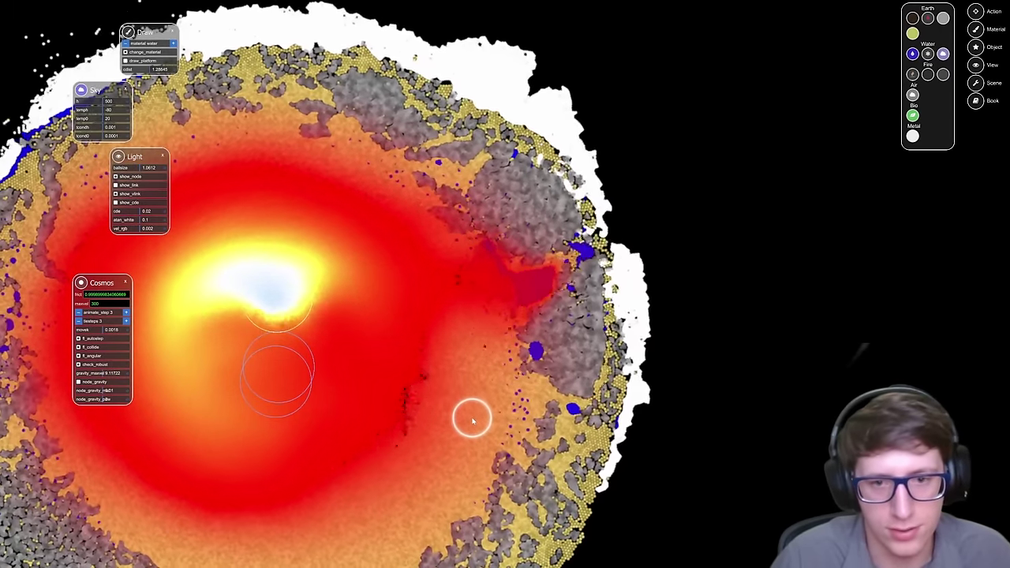
pyautogui.scroll(-5, 473, 418)
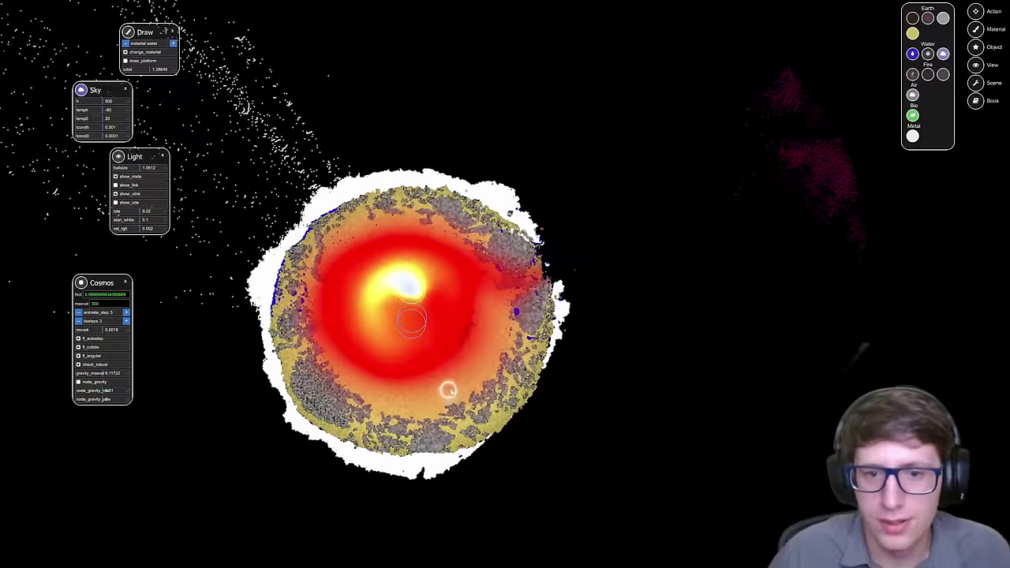
# Step: Examine the planet's white outer layer, the material thrown off around it and the water along the crust's edge
pyautogui.moveTo(625, 307); pyautogui.dragTo(652, 373)
pyautogui.scroll(5, 468, 274)
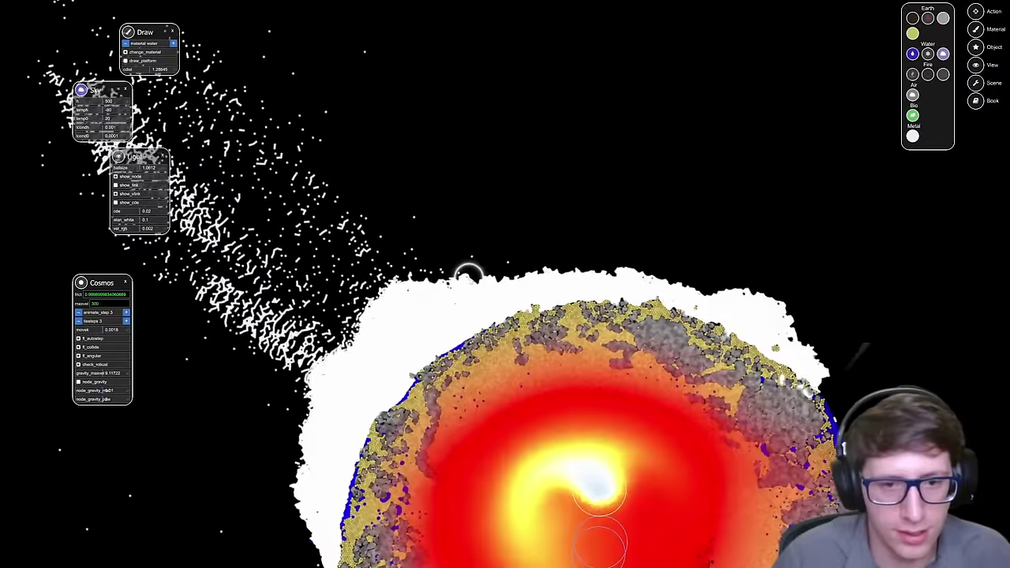
pyautogui.scroll(-3, 468, 274)
pyautogui.moveTo(469, 278); pyautogui.dragTo(473, 224)
pyautogui.scroll(2, 473, 231)
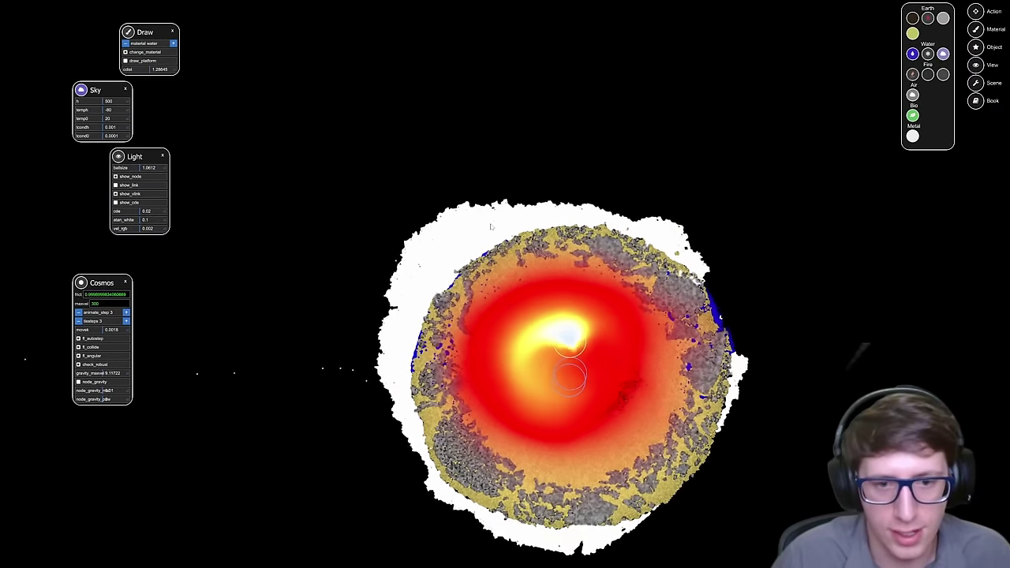
pyautogui.scroll(3, 447, 192)
pyautogui.moveTo(453, 182)
pyautogui.mouseDown()
pyautogui.moveTo(364, 240)
pyautogui.moveTo(333, 416)
pyautogui.moveTo(367, 276)
pyautogui.moveTo(471, 194)
pyautogui.moveTo(597, 162)
pyautogui.moveTo(778, 228)
pyautogui.mouseUp()
pyautogui.moveTo(828, 289); pyautogui.dragTo(777, 229)
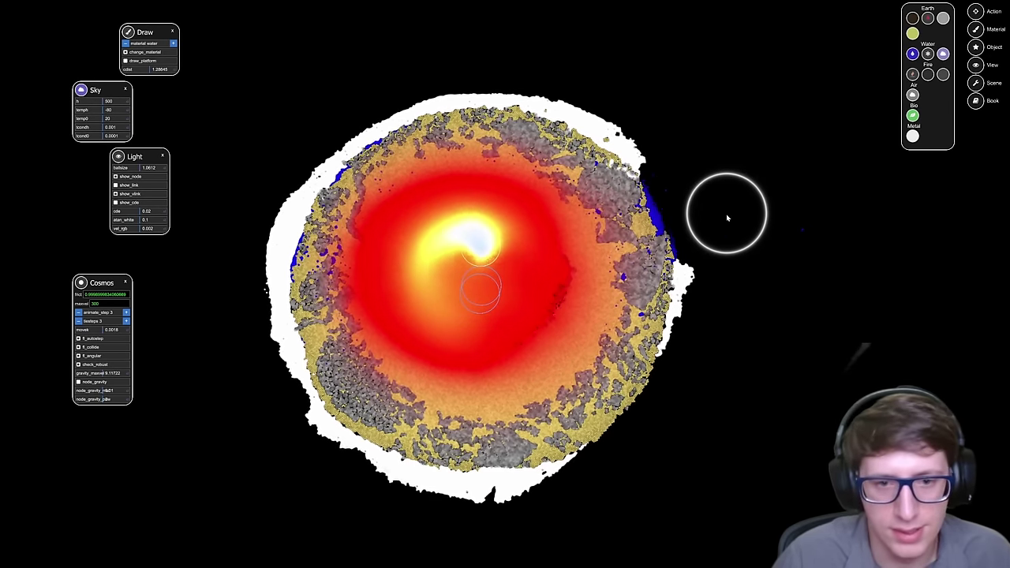
pyautogui.scroll(3, 726, 216)
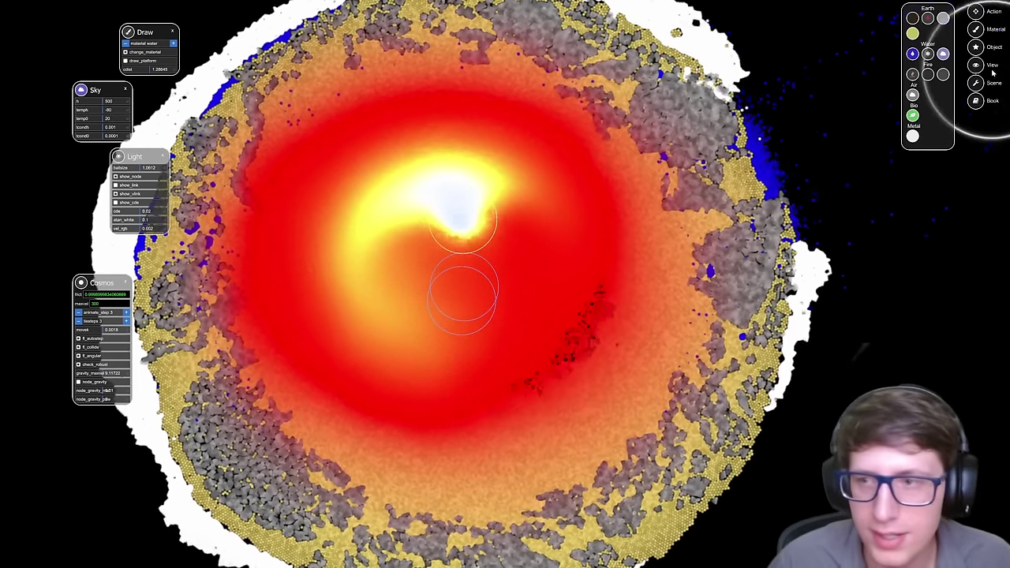
# Step: Add a second sun below the gravity sources in the core and raise its emit_energy and mult
pyautogui.click(977, 47)
pyautogui.moveTo(930, 41); pyautogui.dragTo(457, 377)
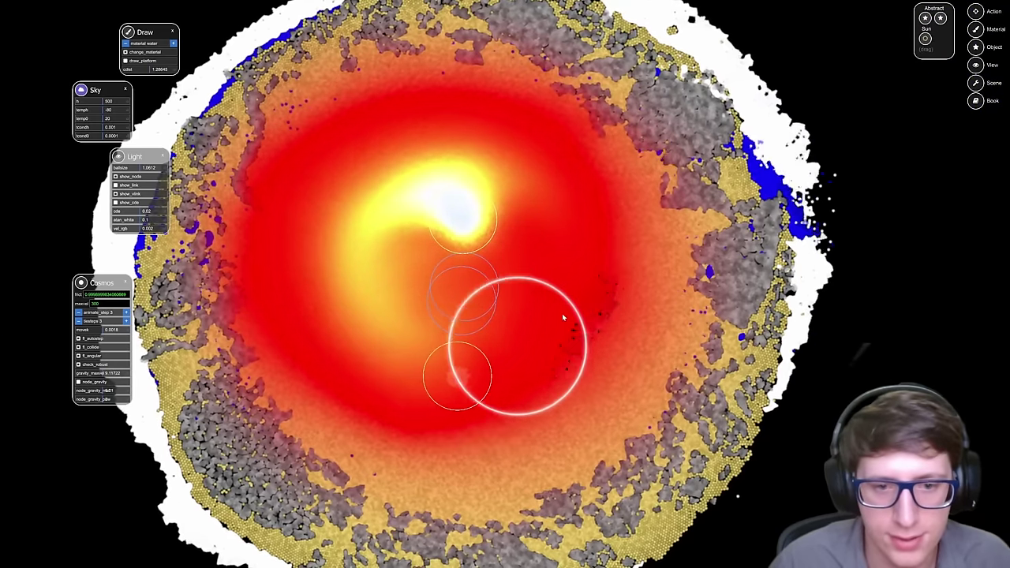
pyautogui.click(976, 11)
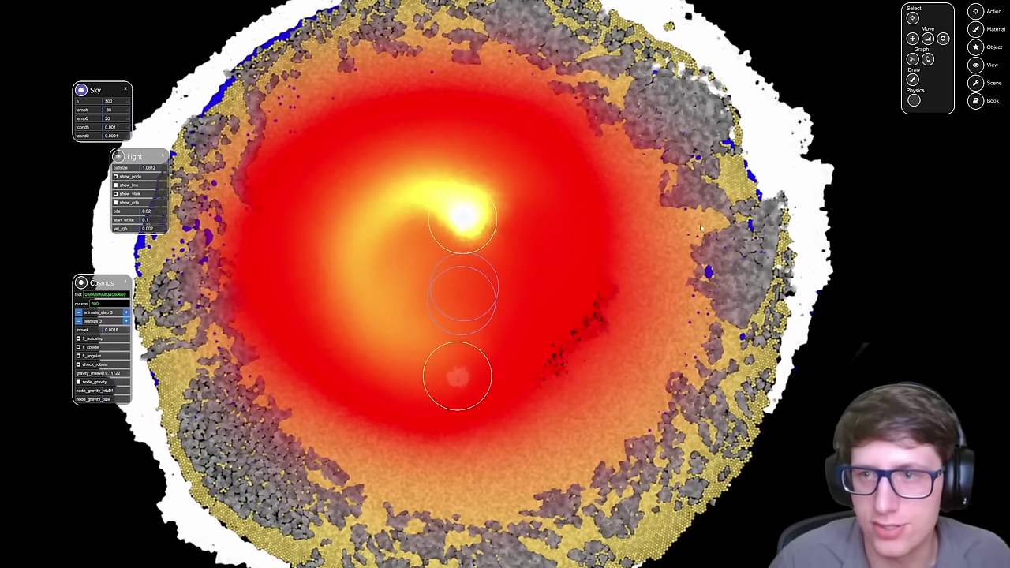
pyautogui.click(459, 382)
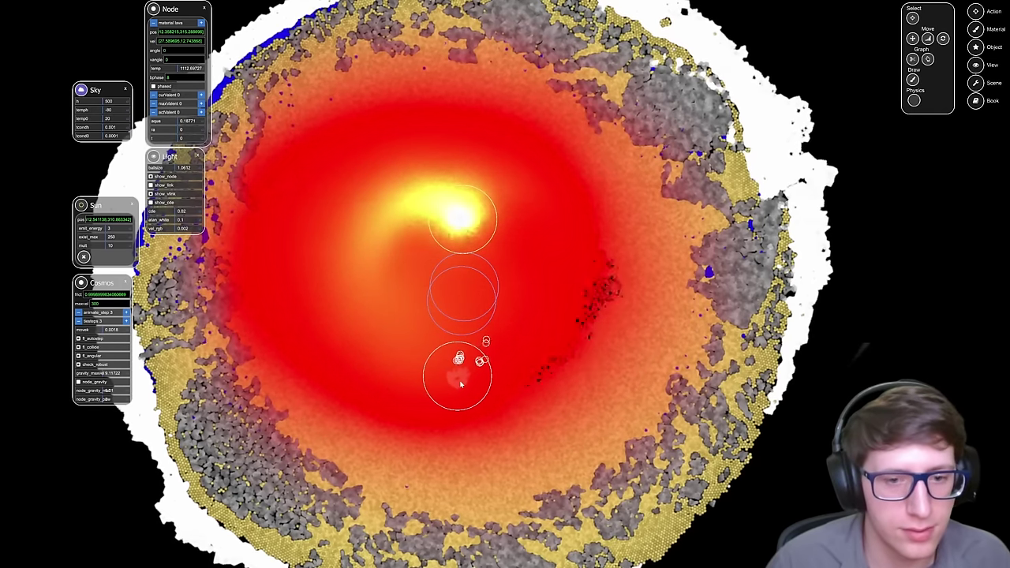
pyautogui.click(529, 384)
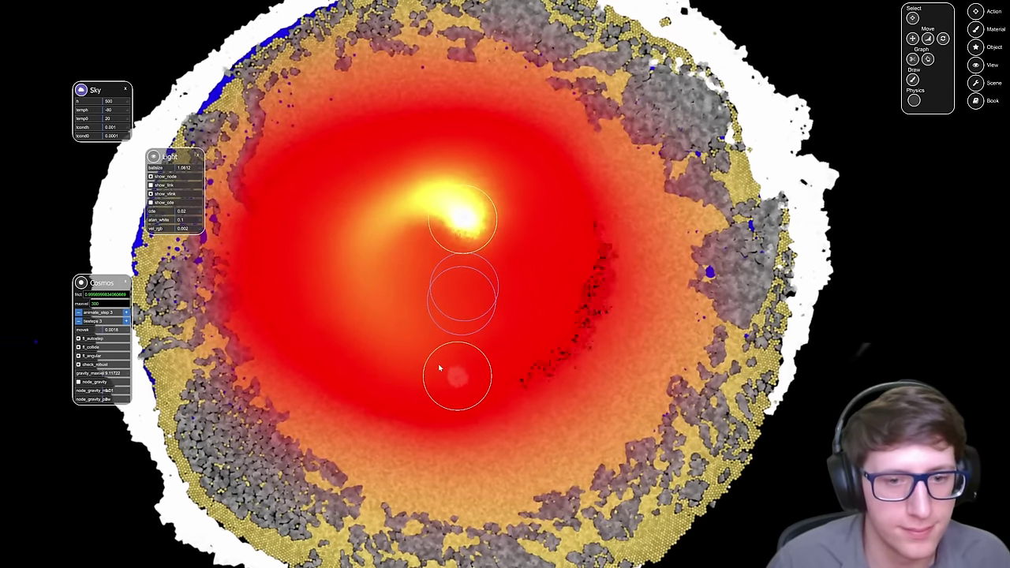
pyautogui.click(458, 374)
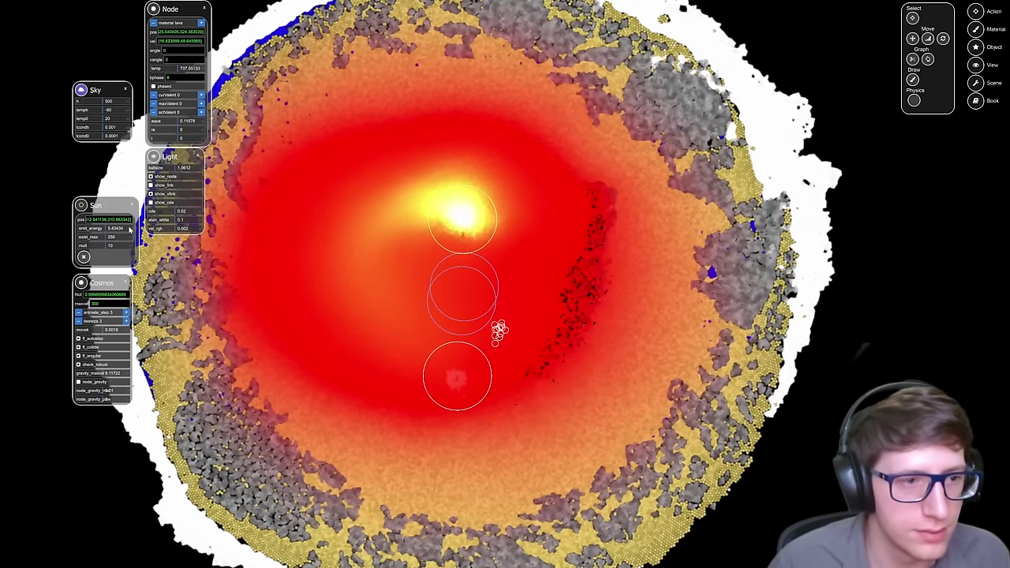
pyautogui.moveTo(127, 229); pyautogui.dragTo(129, 247)
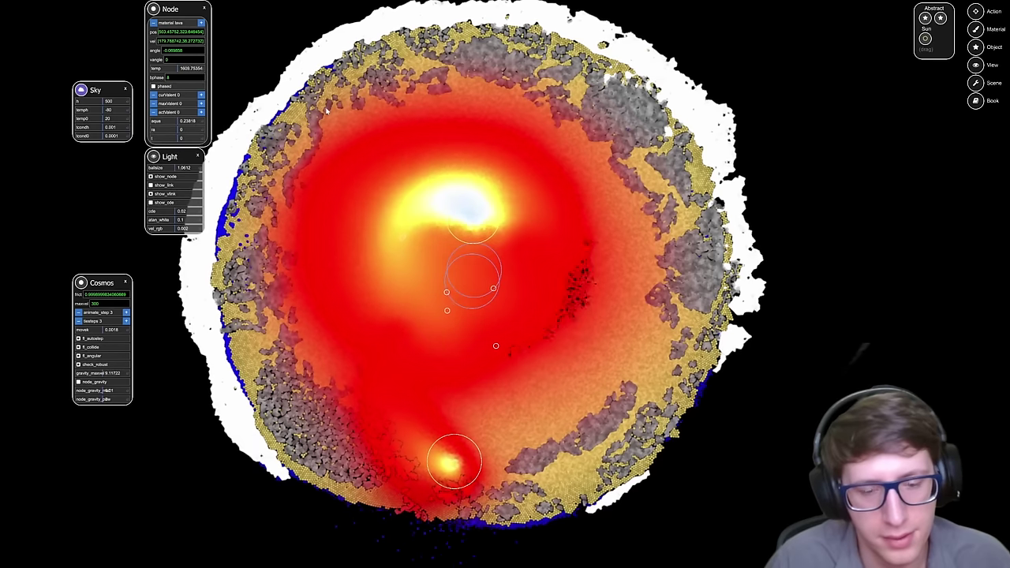
# Step: Add a new sun over the gravity sources in the core and raise its emit_energy to about 610 and mult to about 17.5
pyautogui.click(471, 213)
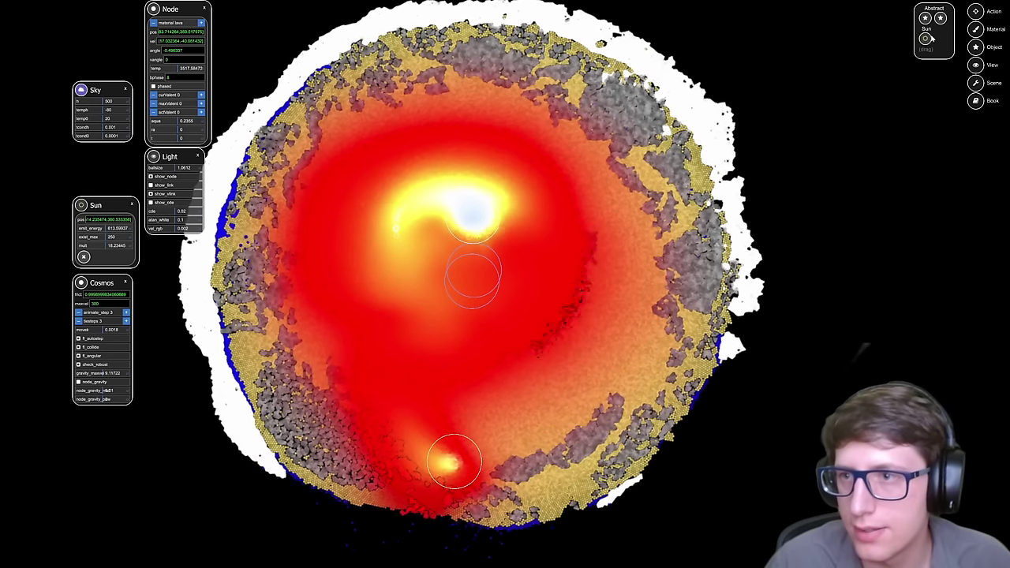
pyautogui.click(473, 270)
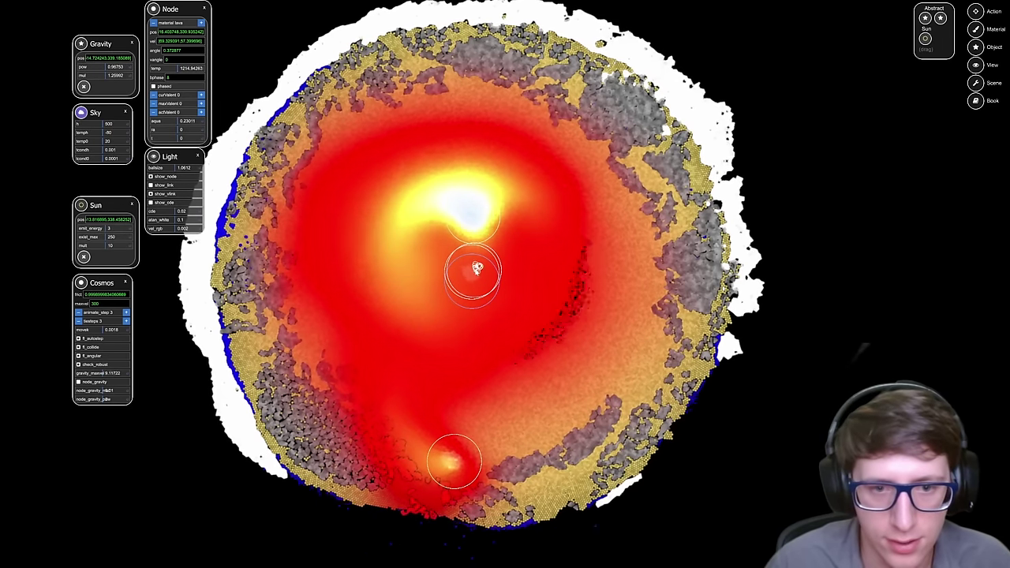
pyautogui.moveTo(128, 229); pyautogui.dragTo(131, 230)
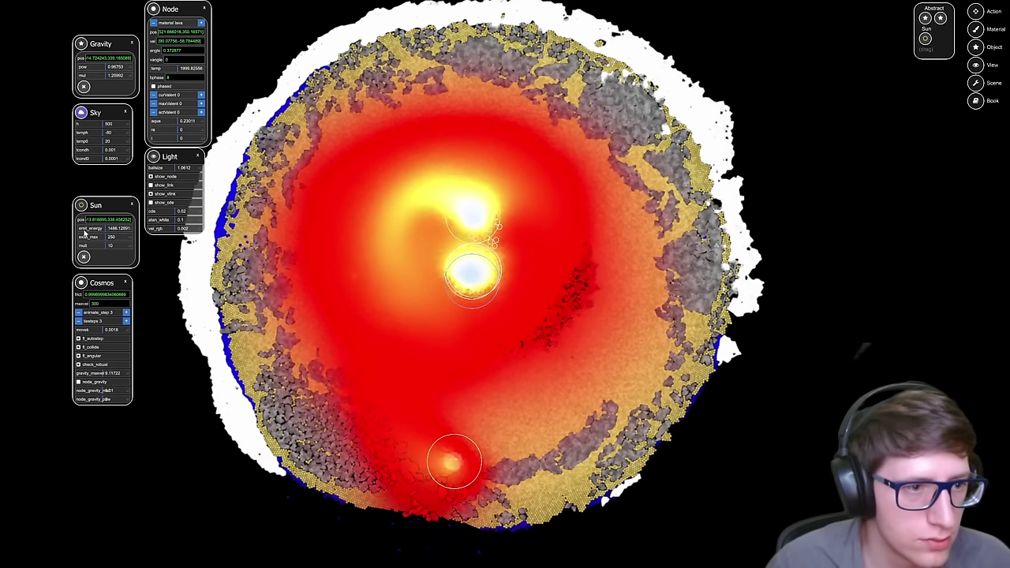
pyautogui.moveTo(118, 229); pyautogui.dragTo(128, 247)
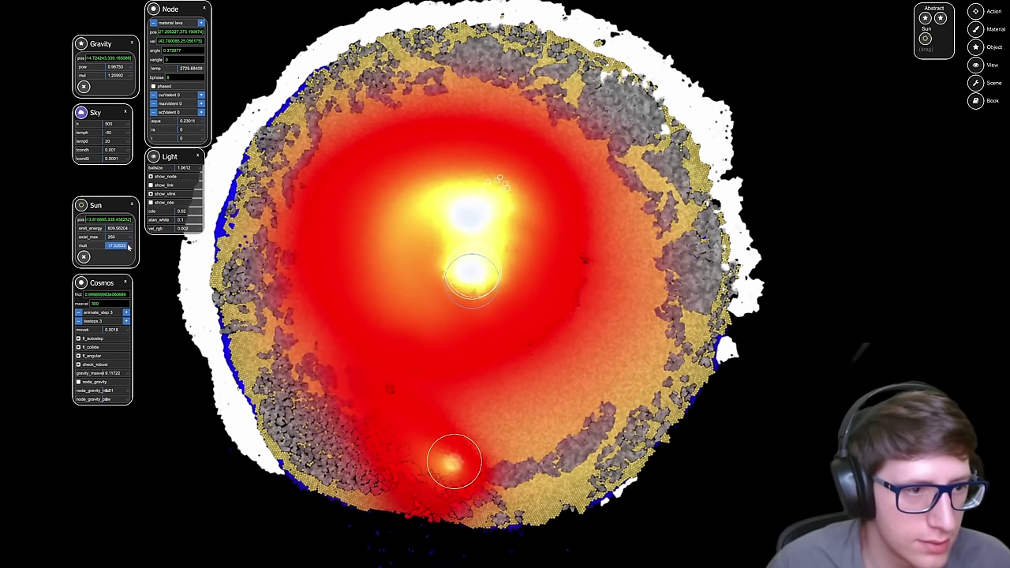
# Step: Delete the sun above the gravity sources and the one near the lower crust, keeping only the sun over the gravity sources
pyautogui.click(478, 218)
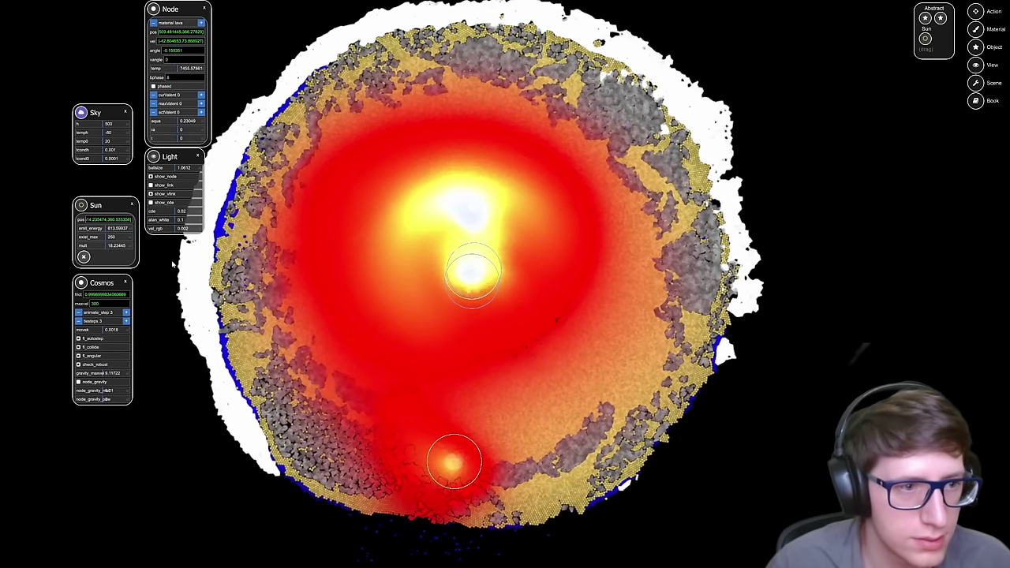
pyautogui.click(84, 257)
pyautogui.click(463, 457)
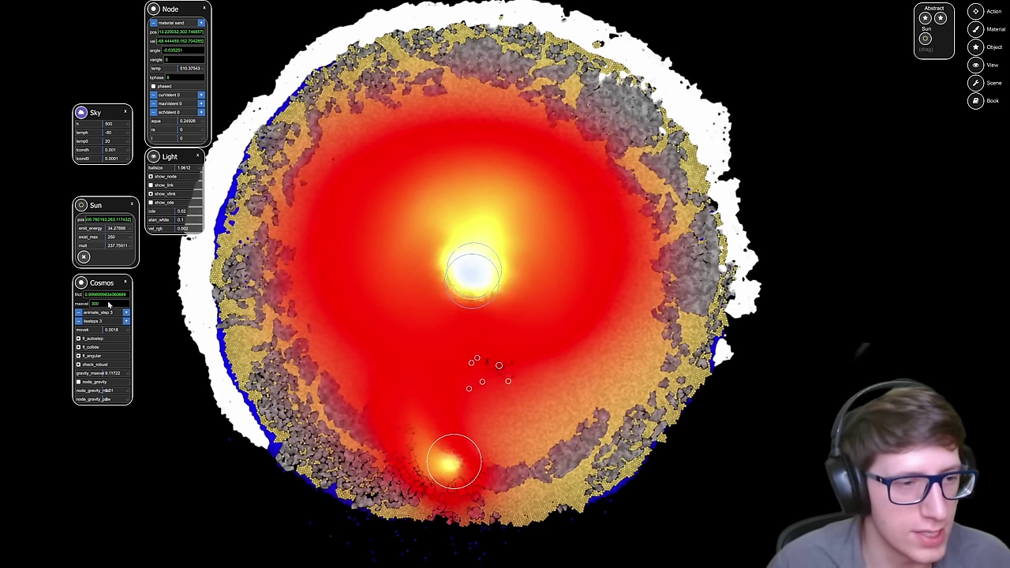
pyautogui.click(84, 256)
# Step: Add a sun below the upper crust, straight above the core, and raise its emit_energy to about 130 and mult to about 17.6
pyautogui.moveTo(509, 261); pyautogui.dragTo(524, 327)
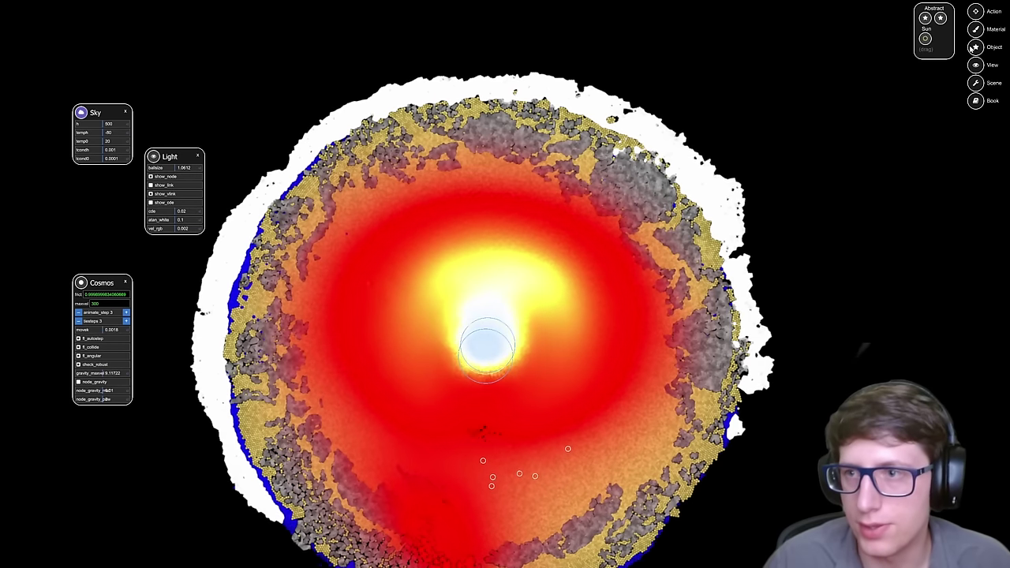
pyautogui.moveTo(574, 180); pyautogui.dragTo(485, 196)
pyautogui.click(487, 198)
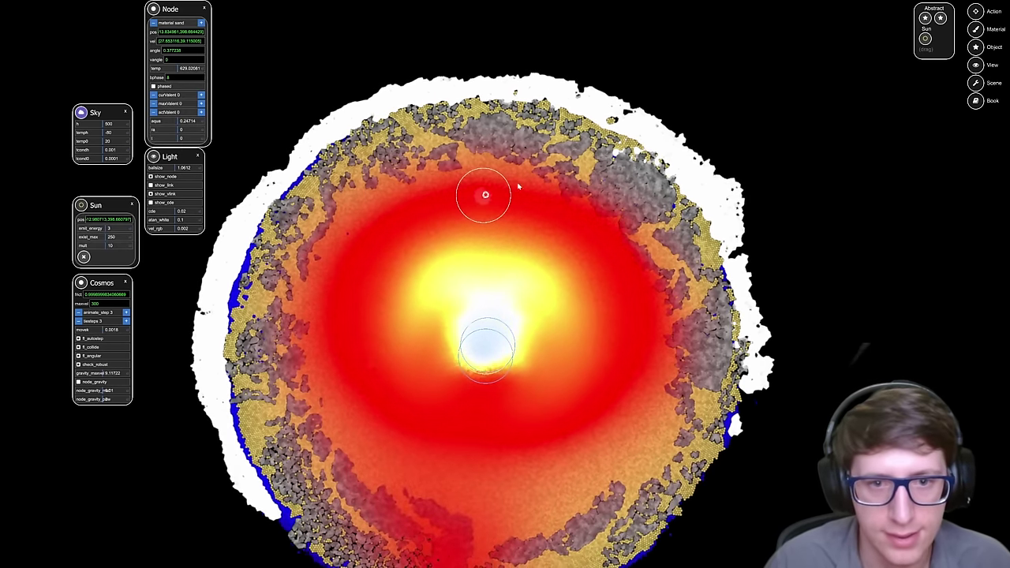
pyautogui.scroll(3, 505, 237)
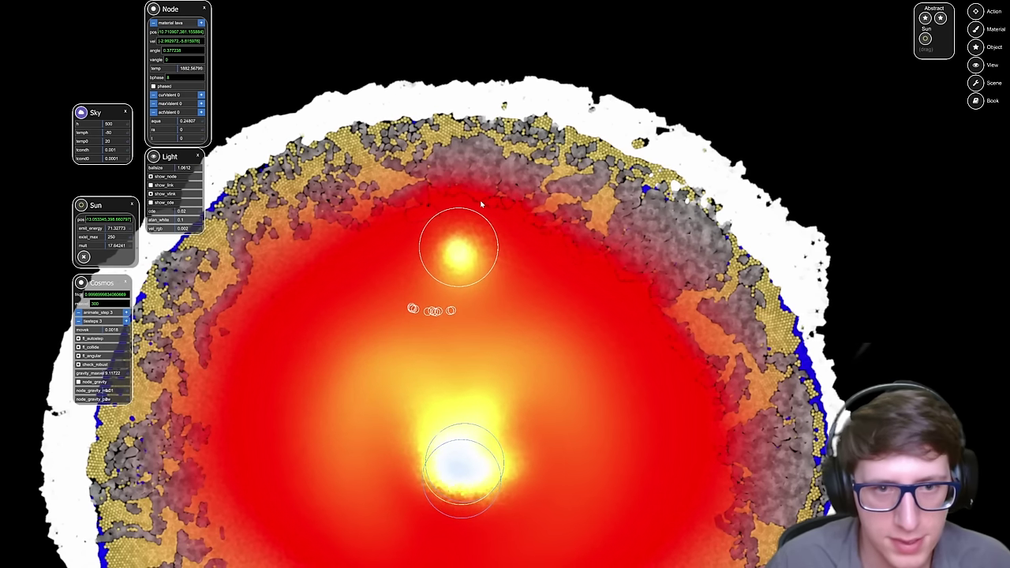
pyautogui.moveTo(470, 207); pyautogui.dragTo(473, 227)
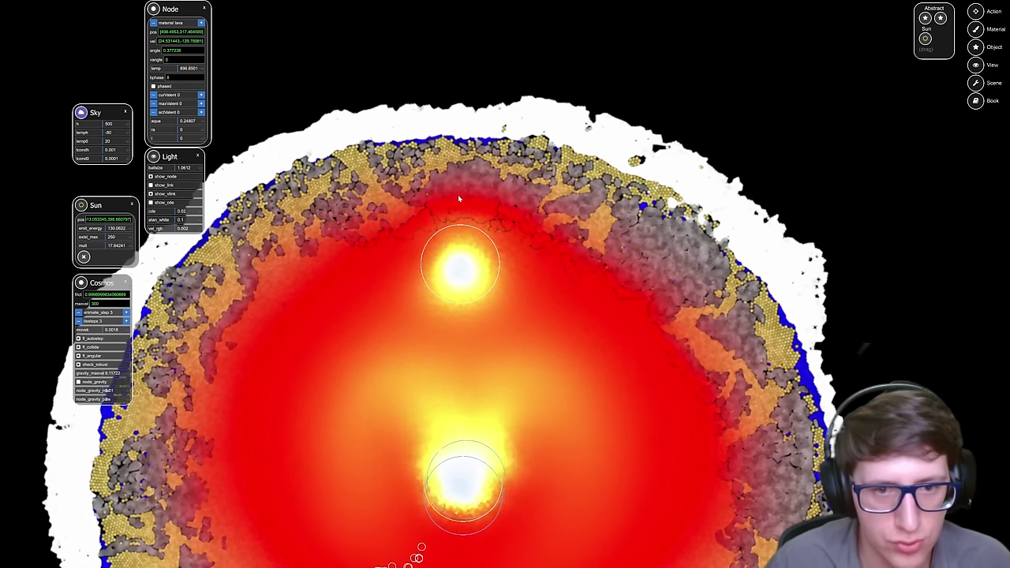
# Step: Examine the lava around both suns, the upper crust with its water layer and the lower crust
pyautogui.moveTo(509, 296); pyautogui.dragTo(507, 110)
pyautogui.moveTo(513, 319); pyautogui.dragTo(516, 165)
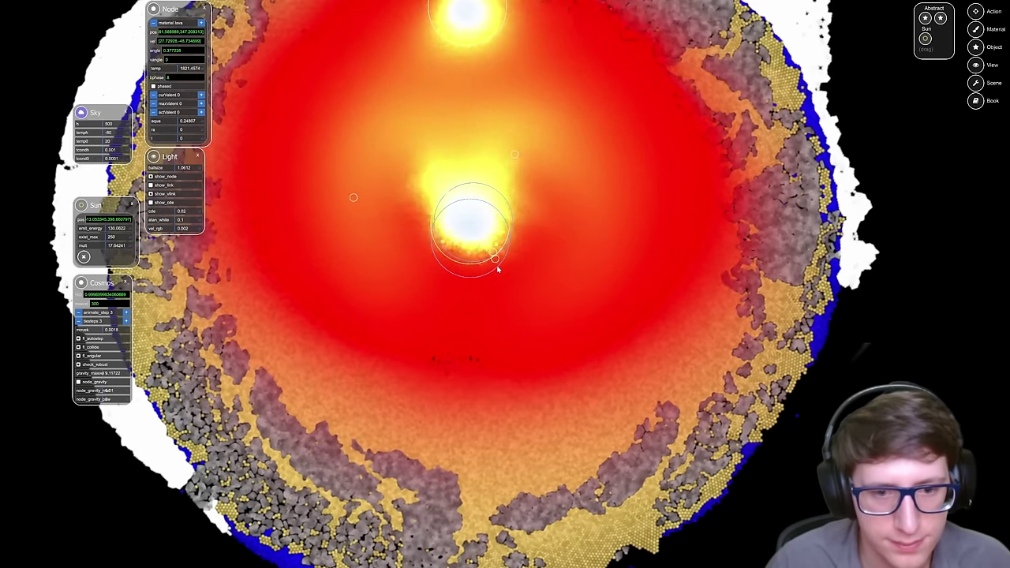
pyautogui.scroll(-5, 497, 269)
pyautogui.moveTo(499, 150); pyautogui.dragTo(501, 281)
pyautogui.scroll(6, 502, 281)
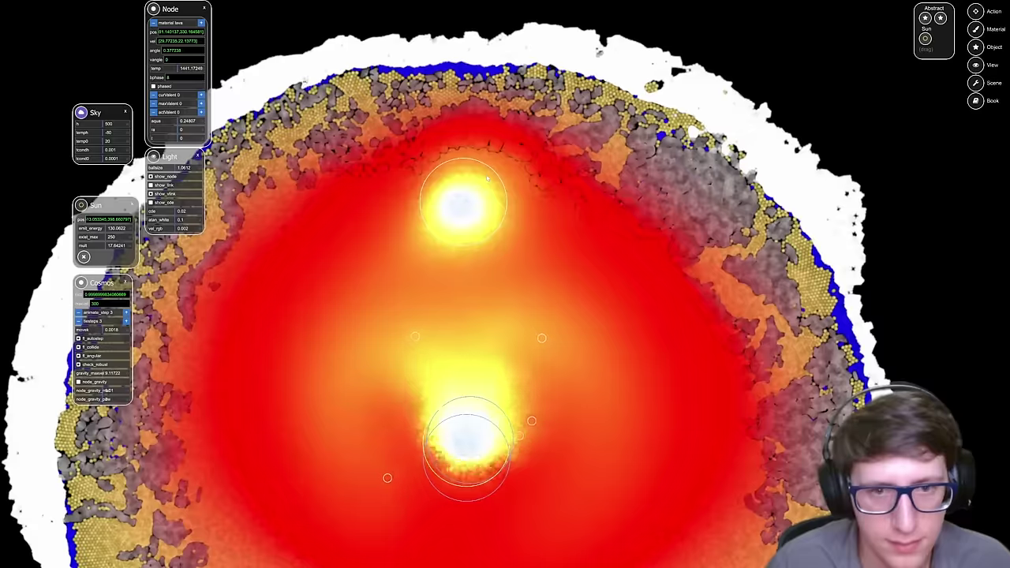
pyautogui.moveTo(505, 233); pyautogui.dragTo(498, 288)
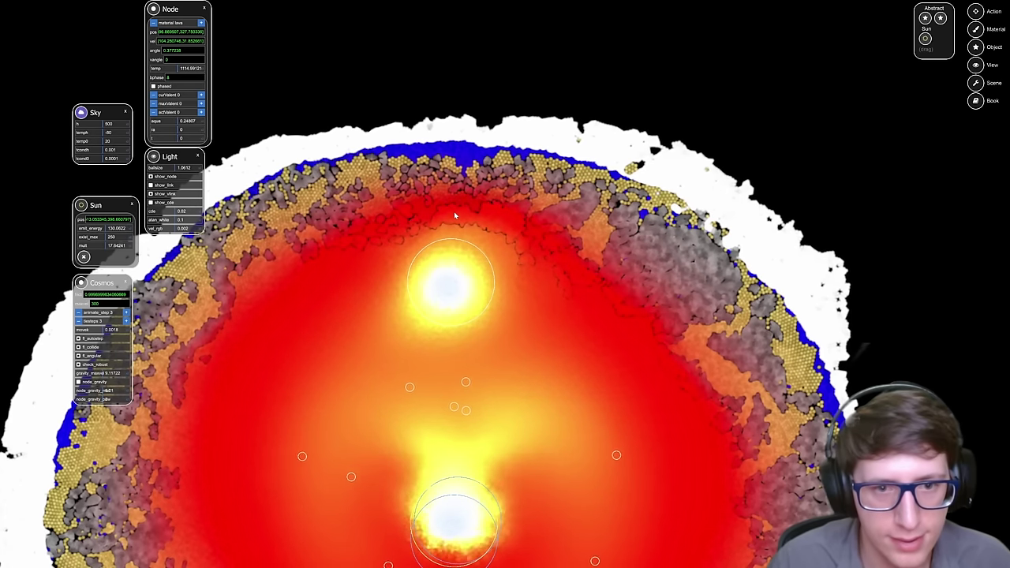
pyautogui.scroll(-5, 474, 237)
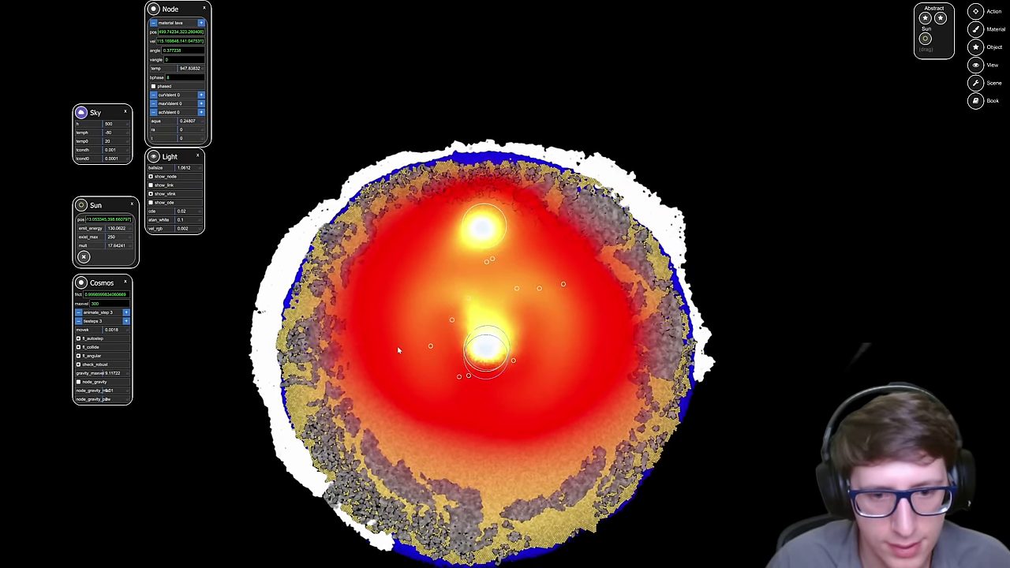
pyautogui.moveTo(489, 422); pyautogui.dragTo(487, 335)
pyautogui.scroll(3, 485, 331)
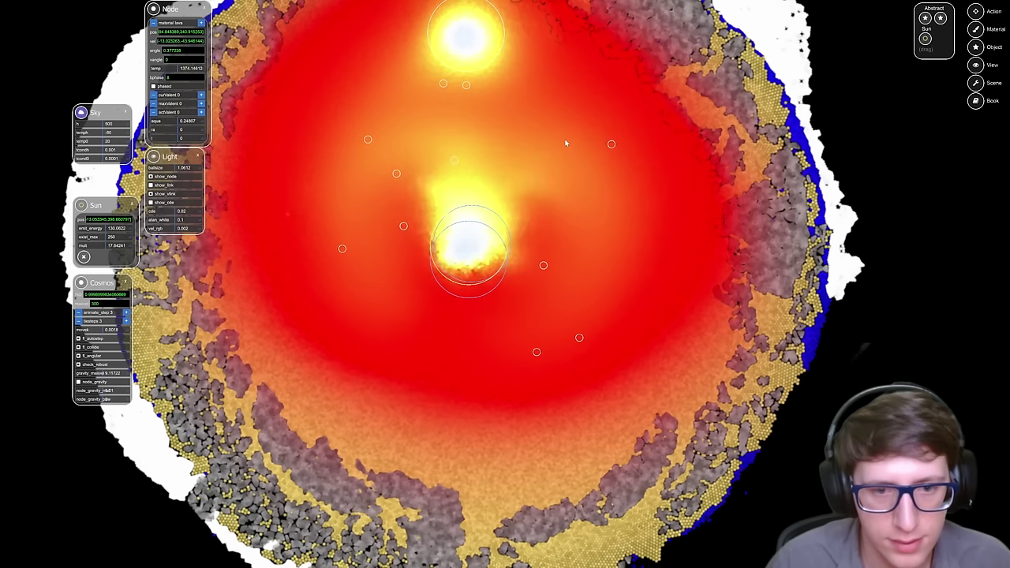
pyautogui.moveTo(533, 139); pyautogui.dragTo(511, 263)
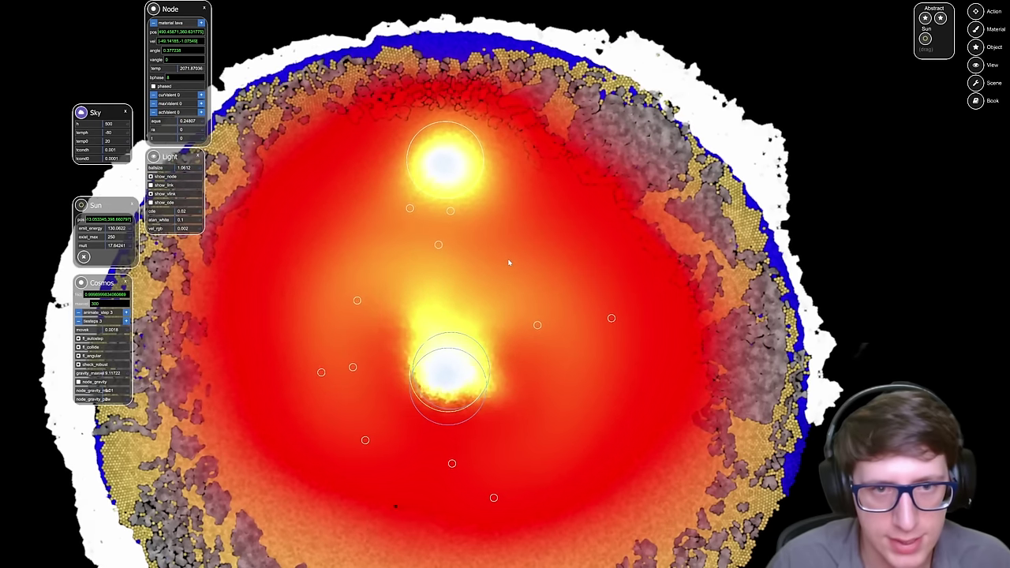
# Step: Clear the selection and examine the whole planet and the area below the core sun up close
pyautogui.scroll(-2, 496, 248)
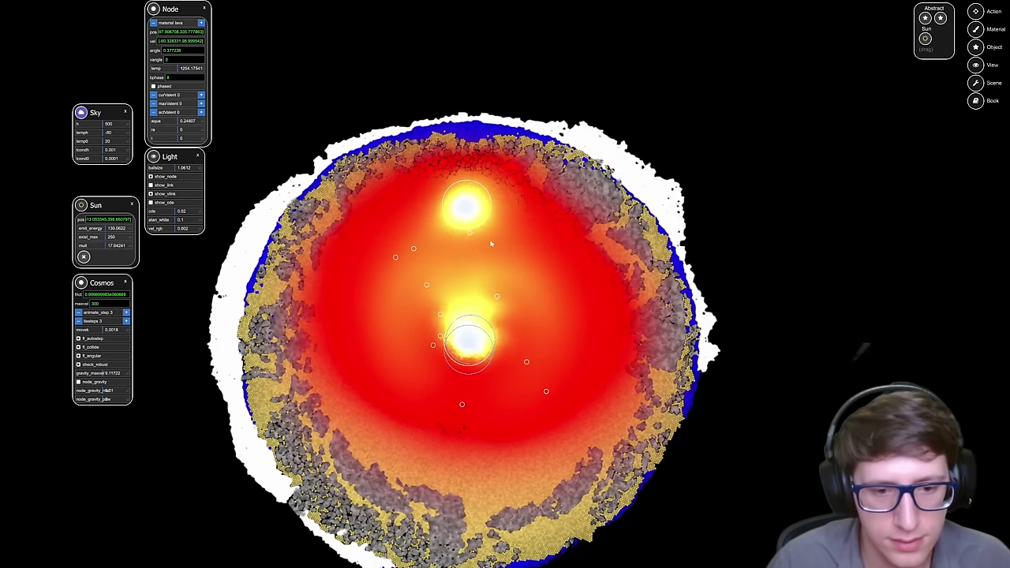
pyautogui.scroll(-3, 489, 239)
pyautogui.scroll(4, 526, 239)
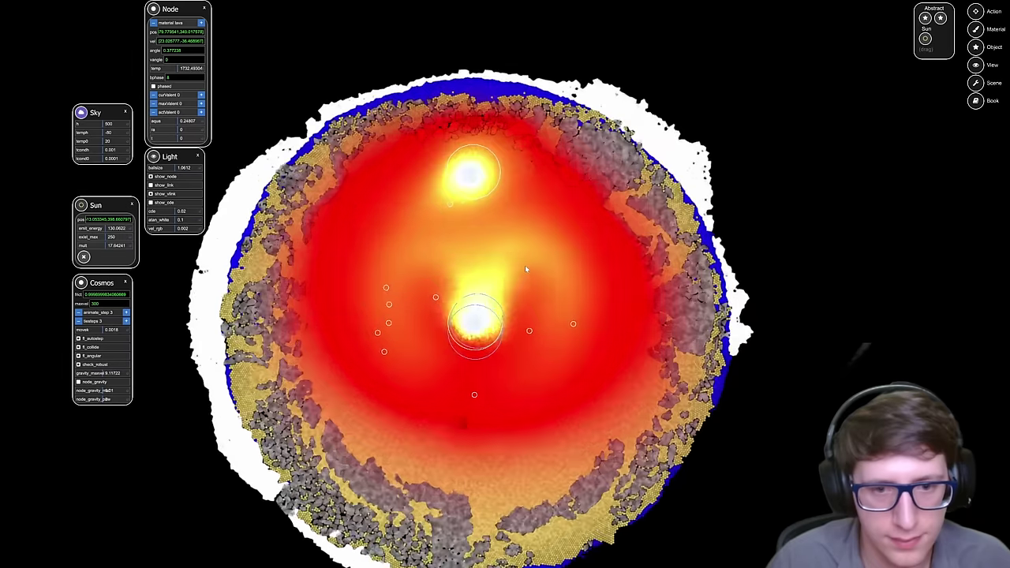
pyautogui.scroll(-1, 525, 266)
pyautogui.click(708, 274)
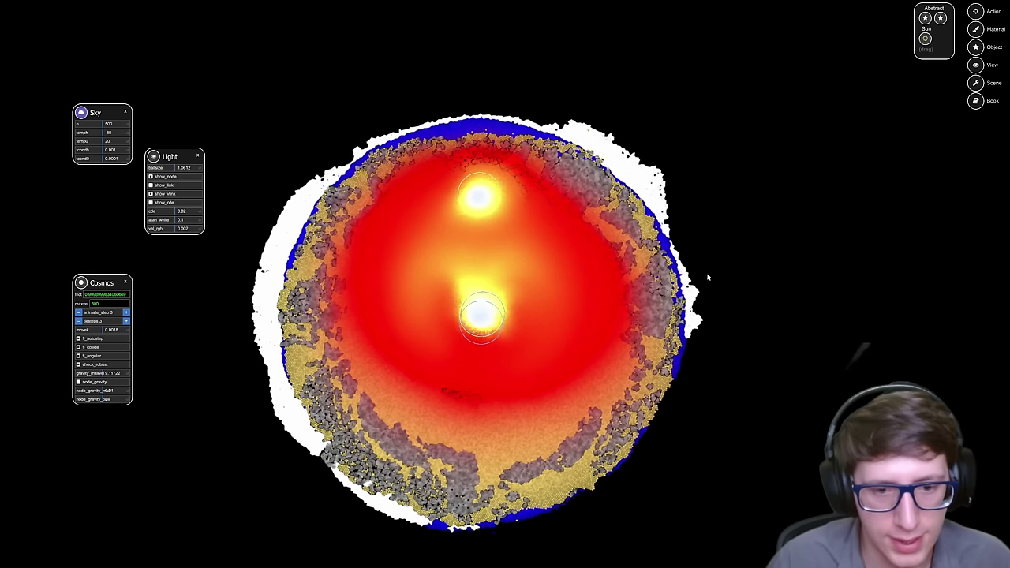
pyautogui.scroll(3, 534, 408)
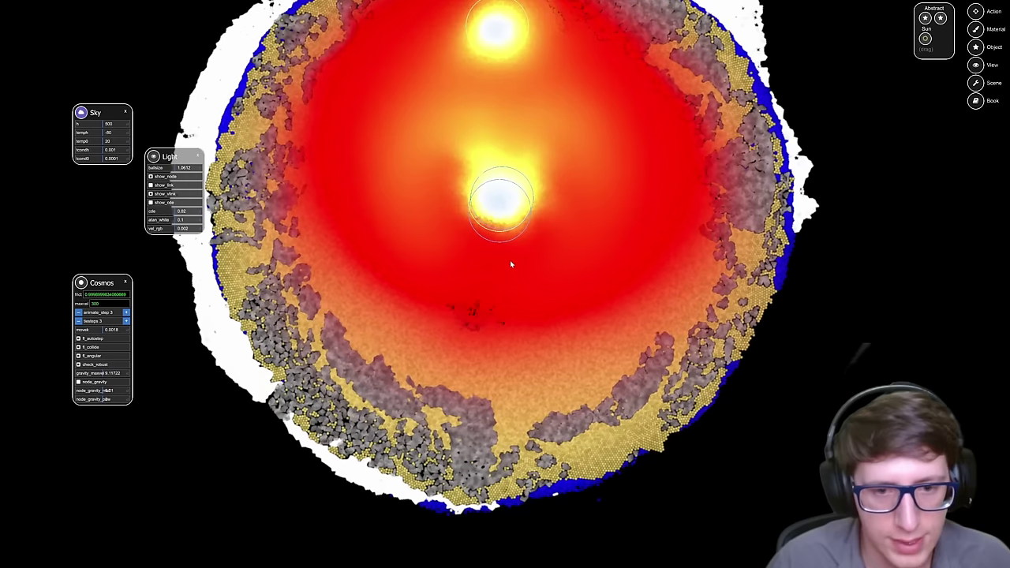
pyautogui.scroll(2, 466, 347)
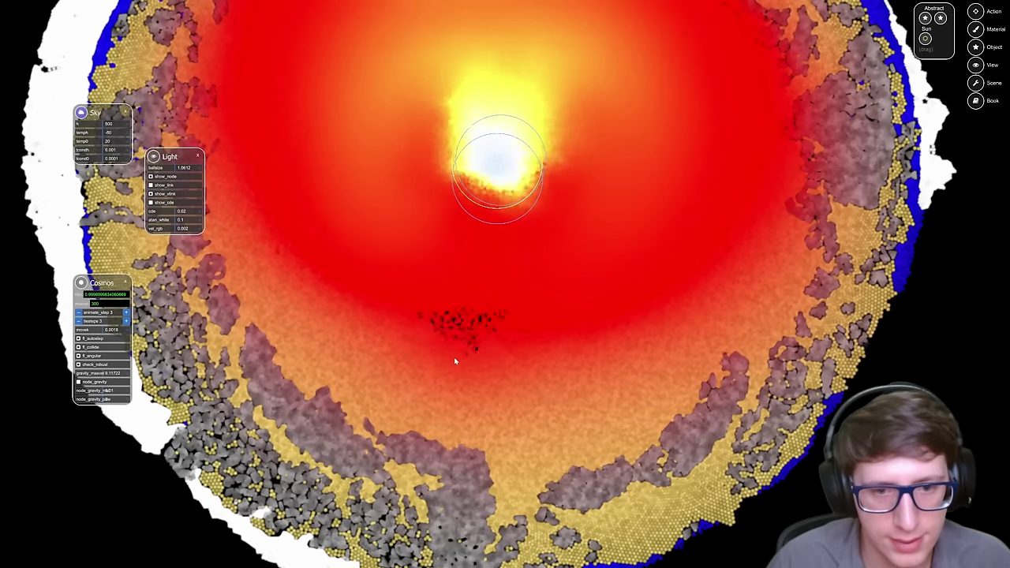
pyautogui.scroll(-4, 474, 340)
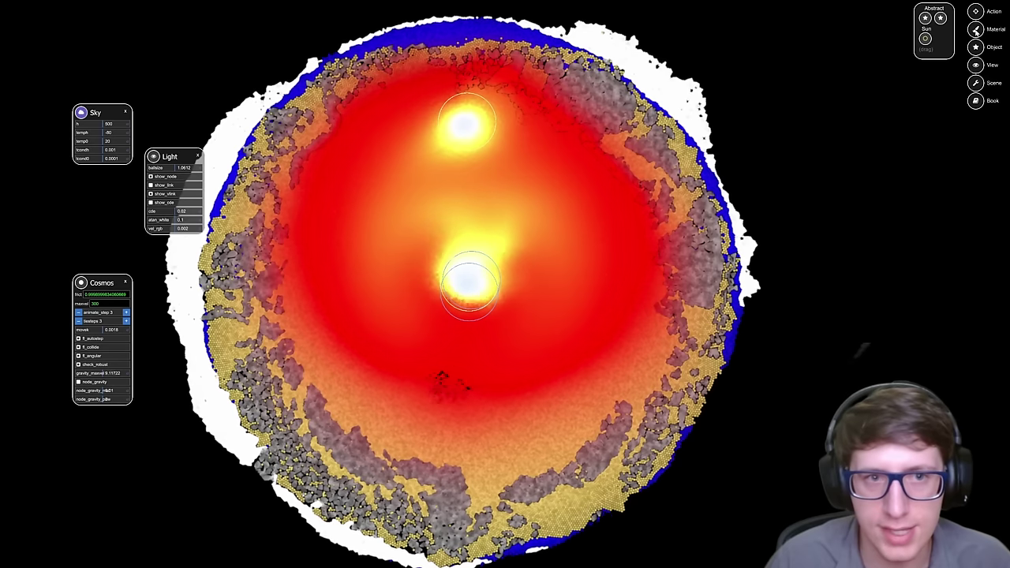
# Step: Choose stone as the drawing material and open its material properties
pyautogui.click(976, 30)
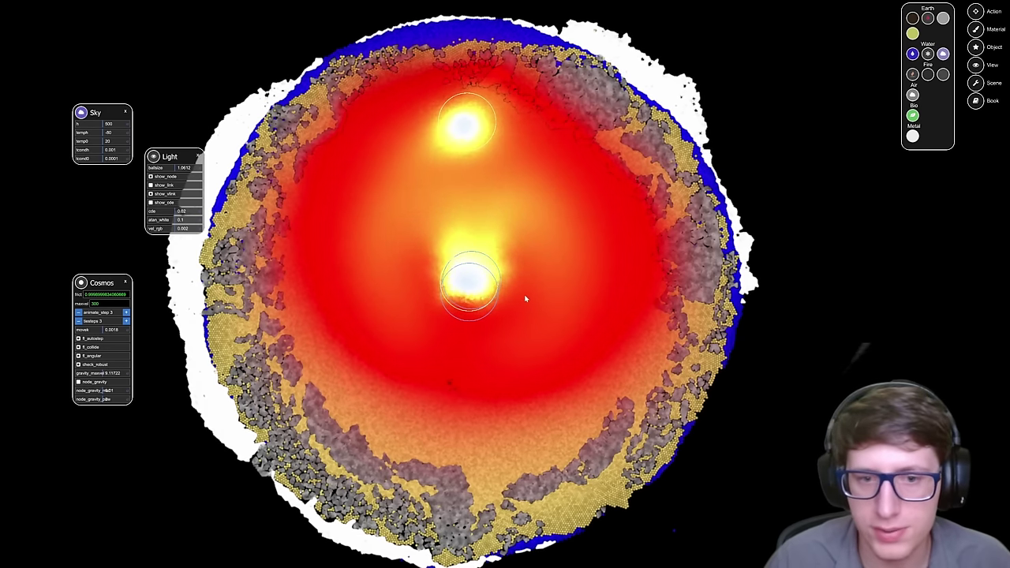
pyautogui.click(464, 281)
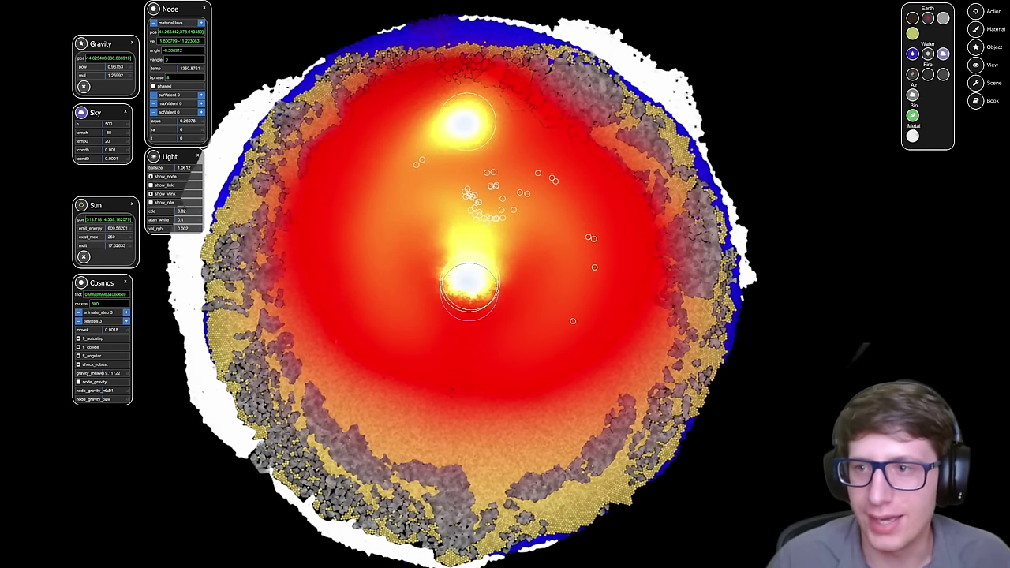
pyautogui.click(943, 18)
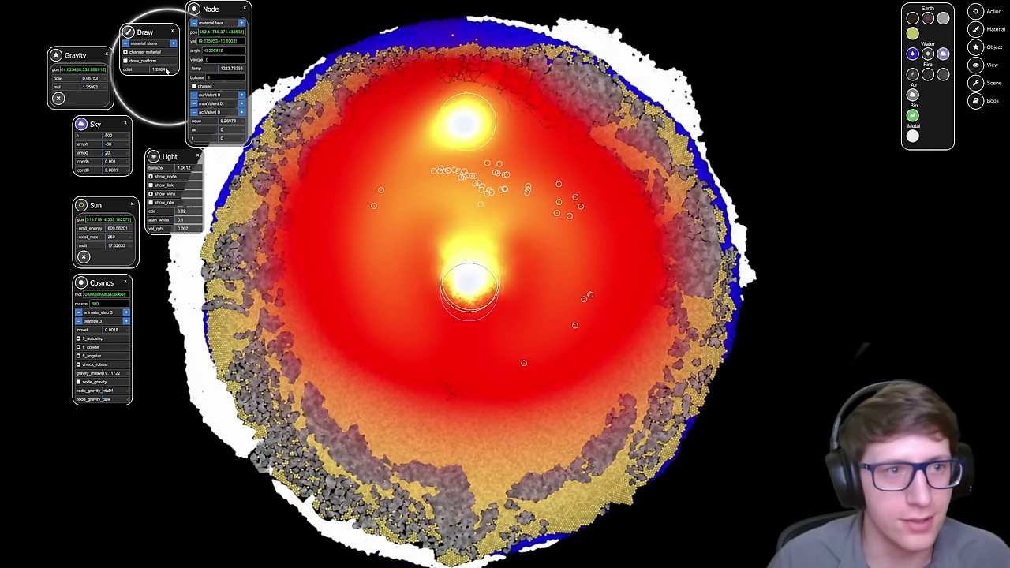
pyautogui.click(148, 45)
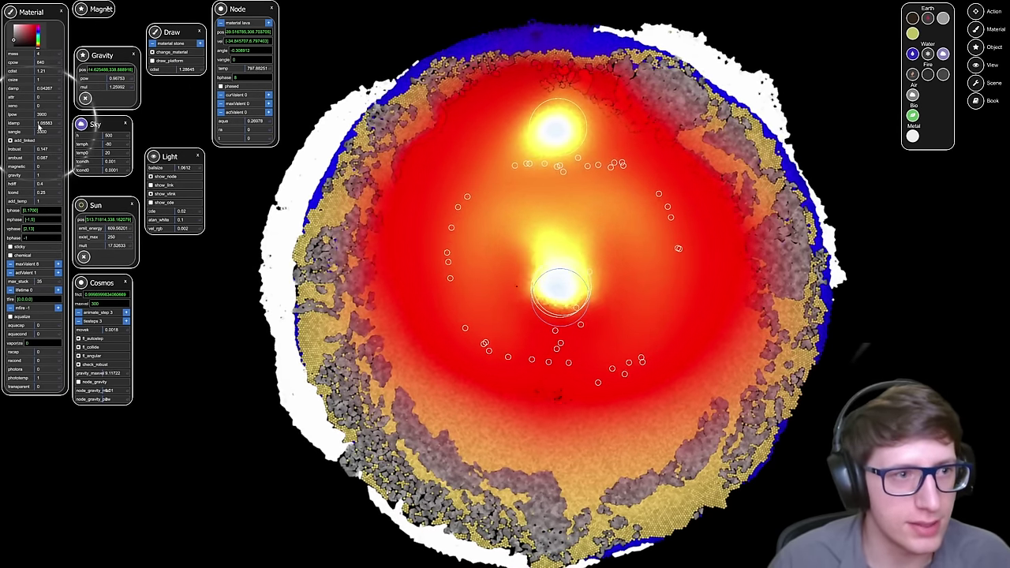
# Step: Raise the stone material's ldamp to about 1.52 and its damp to about 0.085
pyautogui.moveTo(37, 123); pyautogui.dragTo(40, 125)
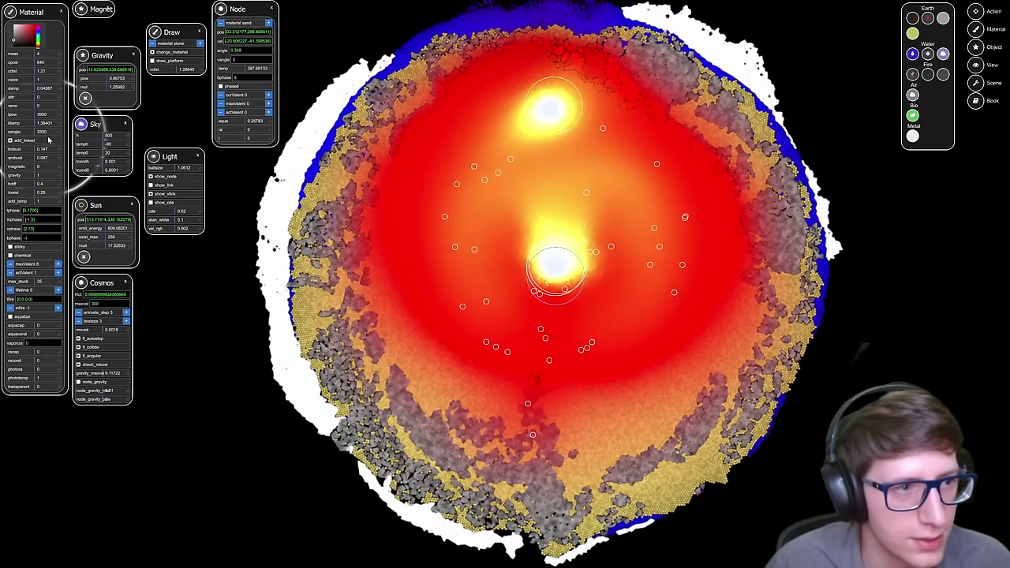
pyautogui.moveTo(37, 125); pyautogui.dragTo(41, 128)
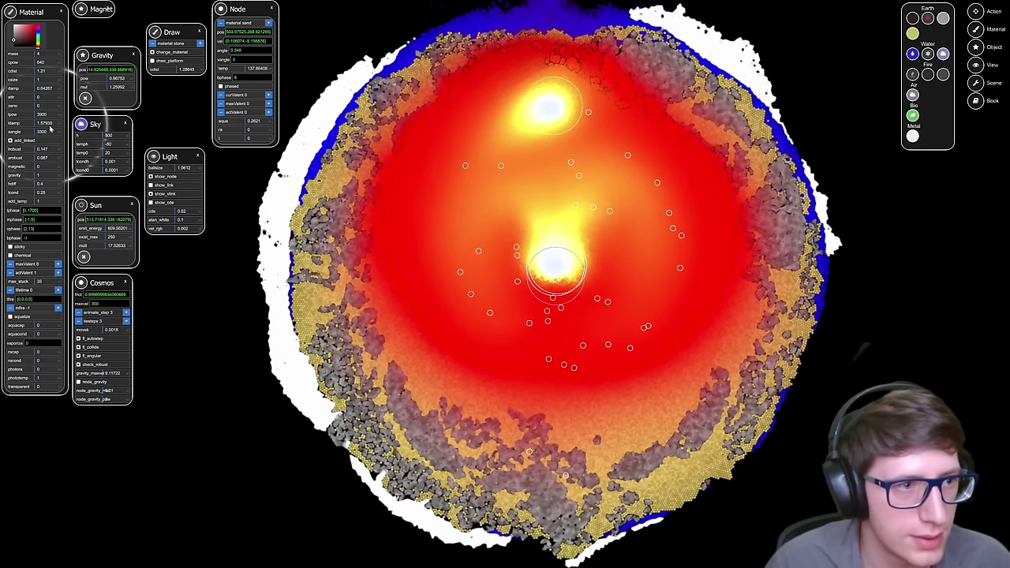
pyautogui.moveTo(42, 126); pyautogui.dragTo(14, 124)
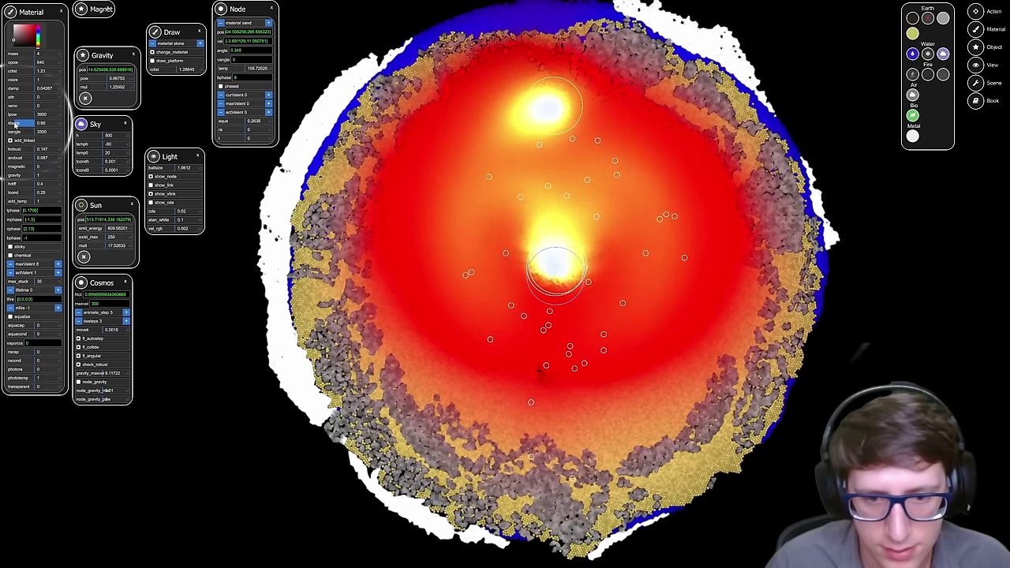
pyautogui.moveTo(14, 123); pyautogui.dragTo(35, 131)
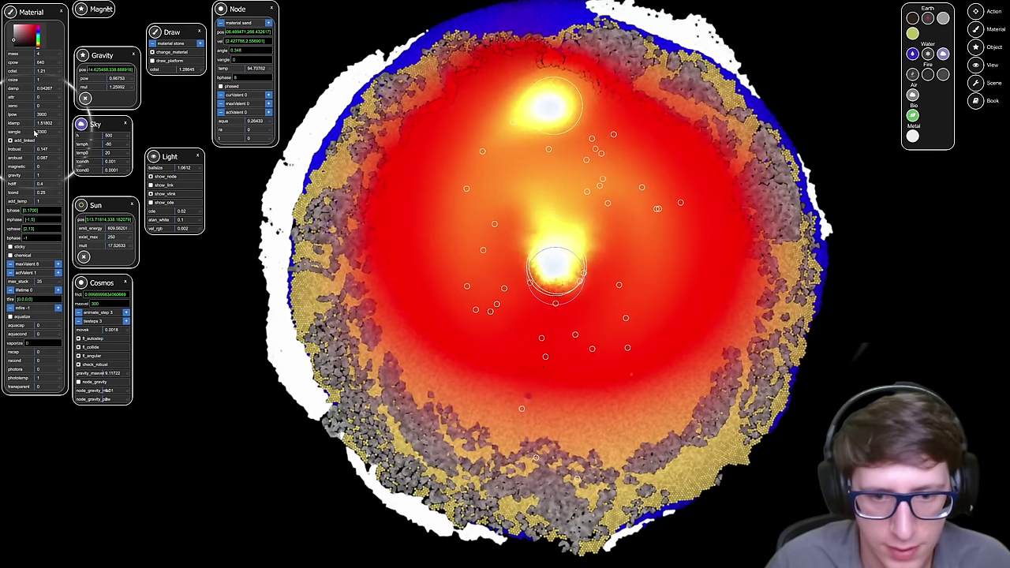
pyautogui.moveTo(35, 92); pyautogui.dragTo(66, 94)
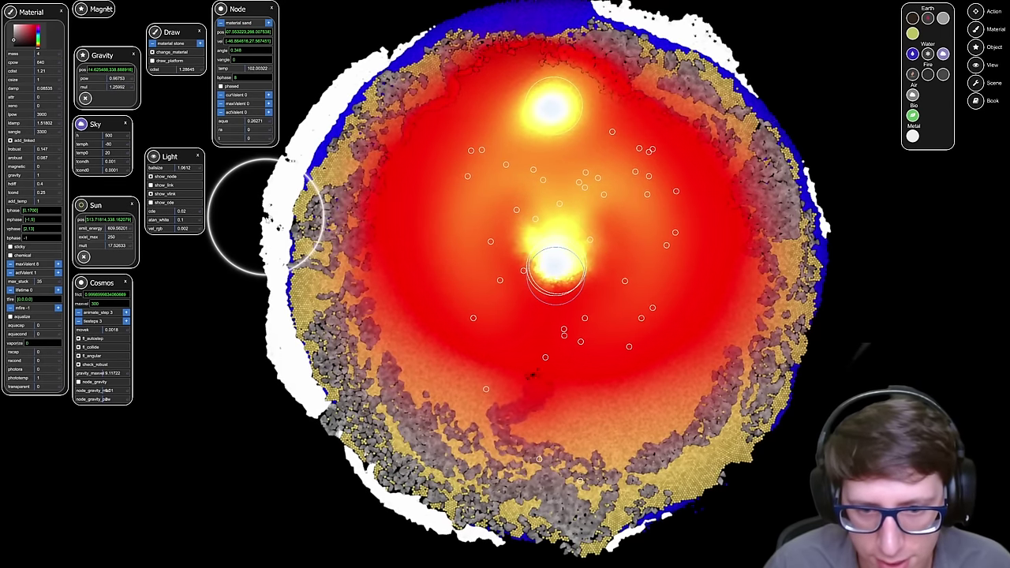
# Step: Examine the stone and sand in the lower crust, the water over the upper crust and the planet as a whole
pyautogui.scroll(2, 670, 246)
pyautogui.moveTo(674, 227); pyautogui.dragTo(678, 206)
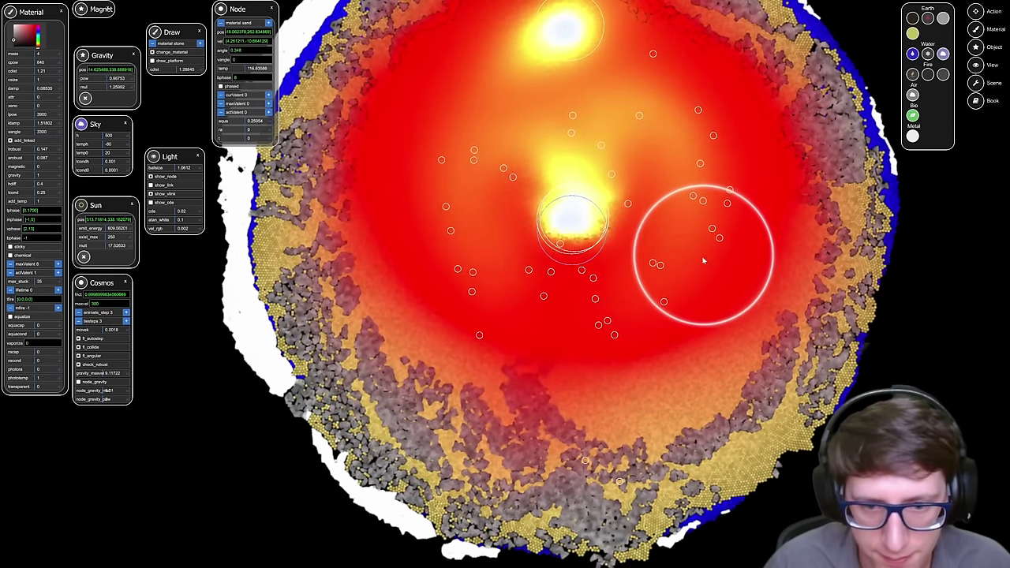
pyautogui.scroll(2, 703, 262)
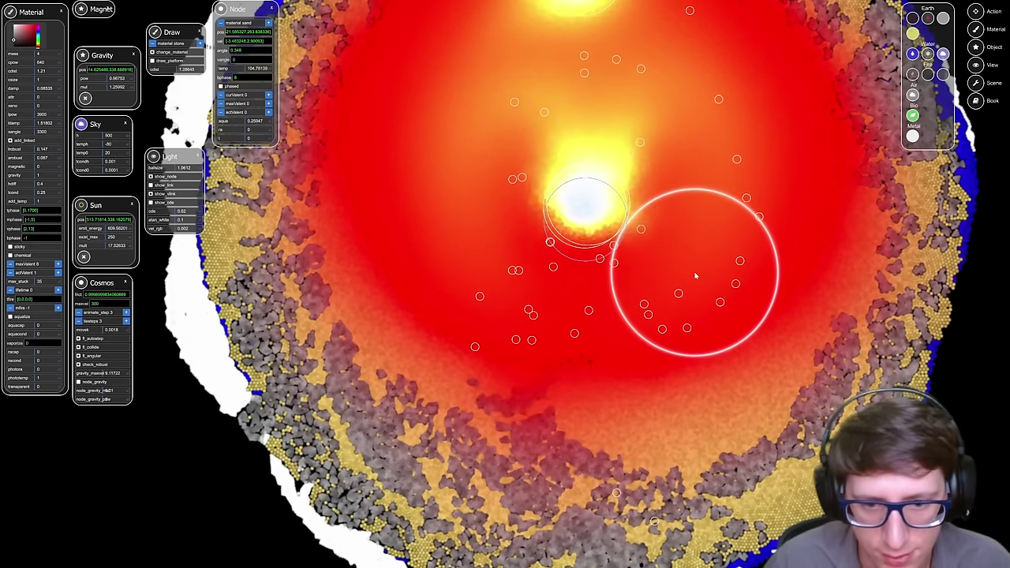
pyautogui.scroll(-5, 678, 266)
pyautogui.scroll(2, 631, 260)
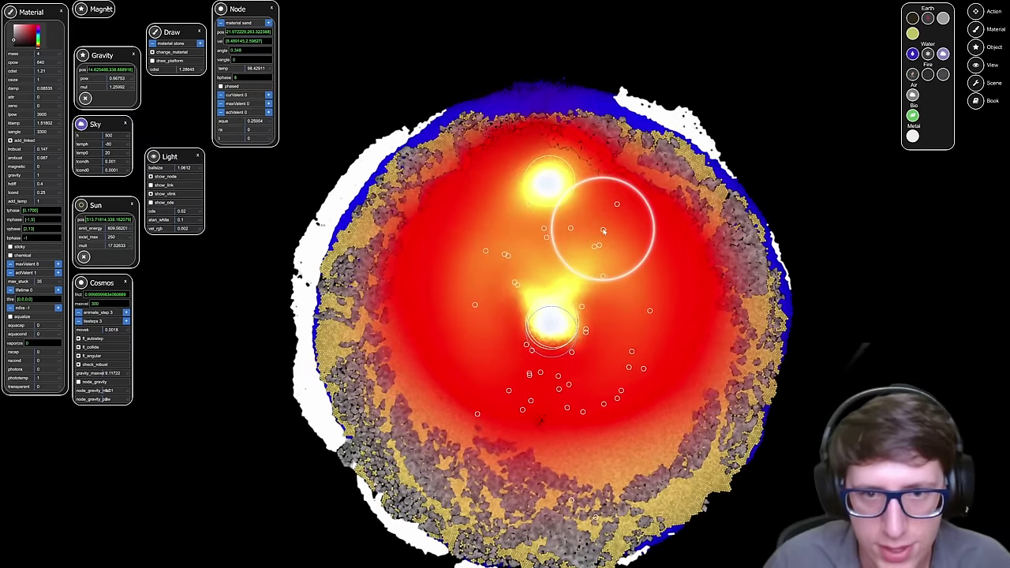
pyautogui.scroll(2, 604, 230)
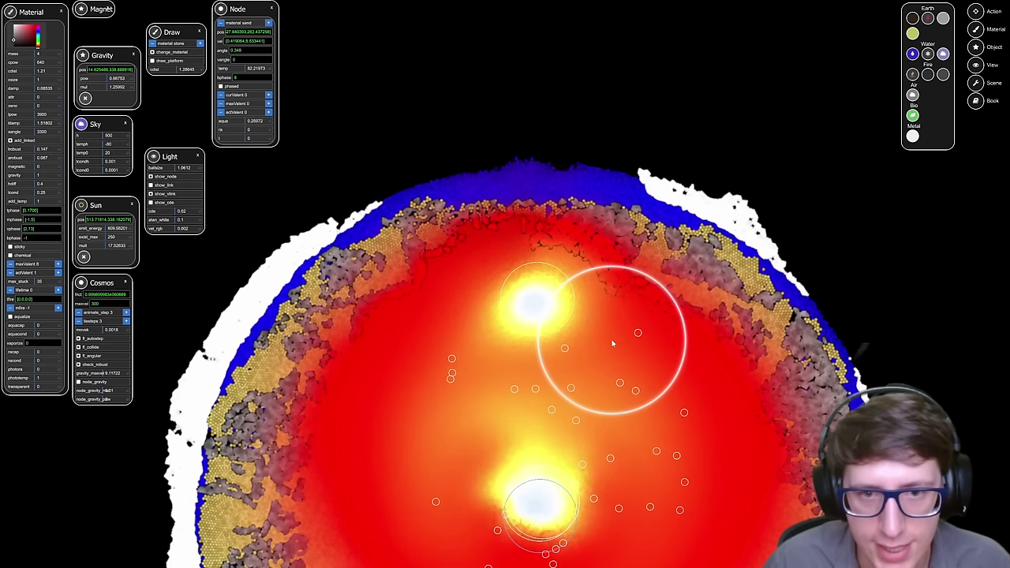
pyautogui.moveTo(601, 335); pyautogui.dragTo(584, 136)
pyautogui.scroll(-4, 580, 432)
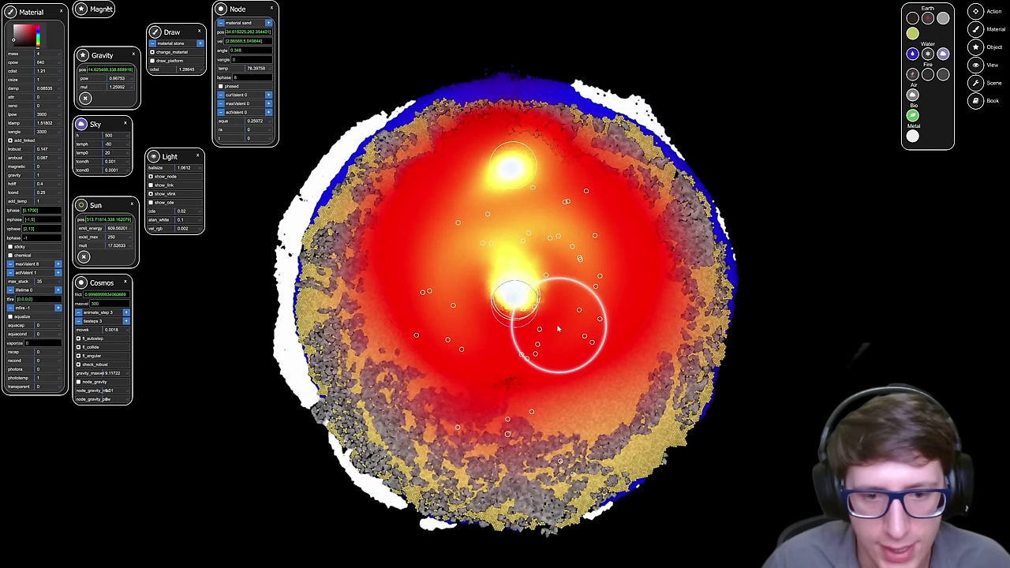
pyautogui.scroll(-1, 746, 321)
pyautogui.scroll(2, 767, 319)
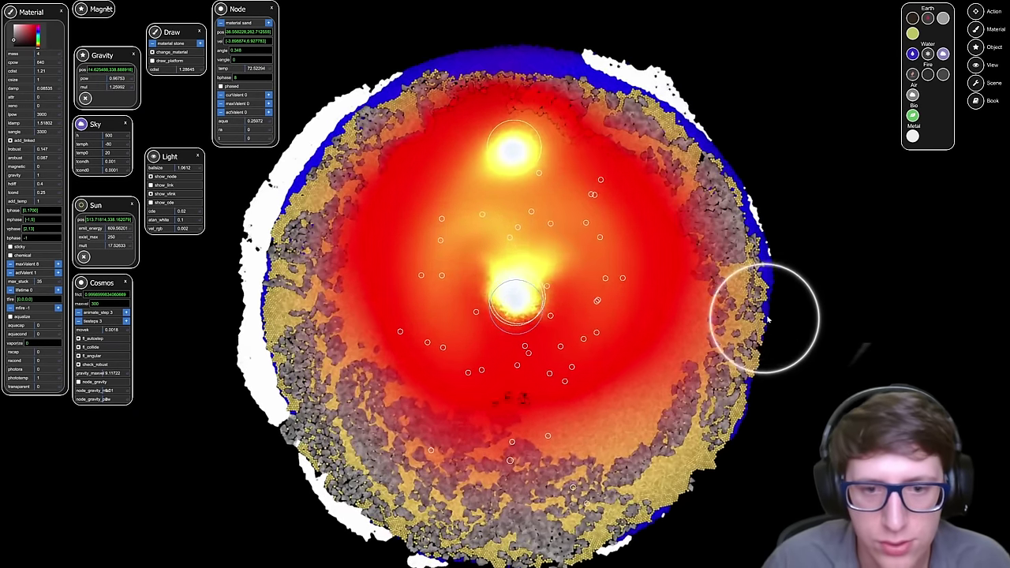
pyautogui.scroll(-2, 870, 199)
# Step: Switch from drawing to the Select action and clear the current selection
pyautogui.click(976, 12)
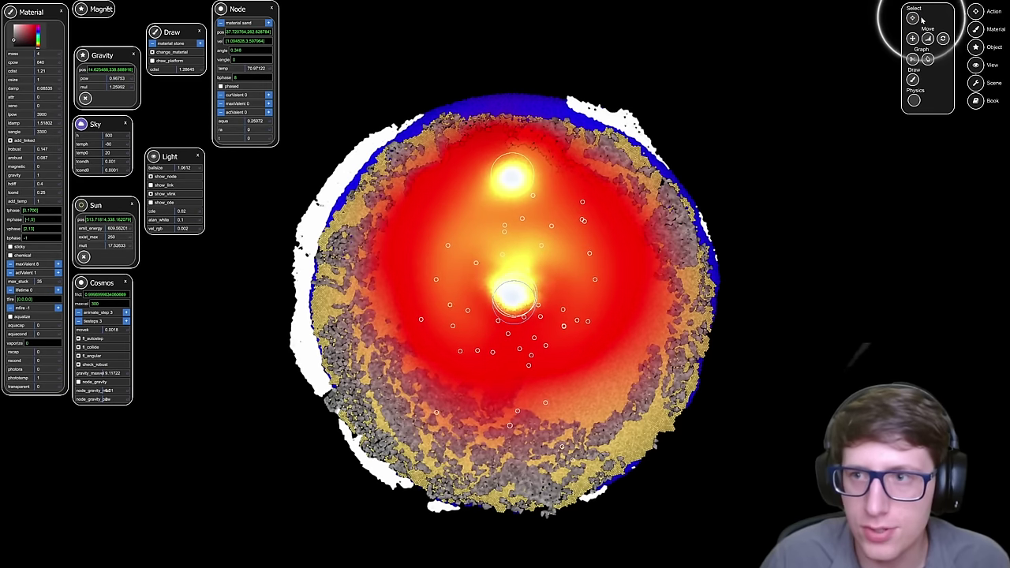
pyautogui.click(914, 18)
pyautogui.moveTo(788, 195); pyautogui.dragTo(777, 169)
pyautogui.click(778, 171)
pyautogui.moveTo(772, 205); pyautogui.dragTo(762, 214)
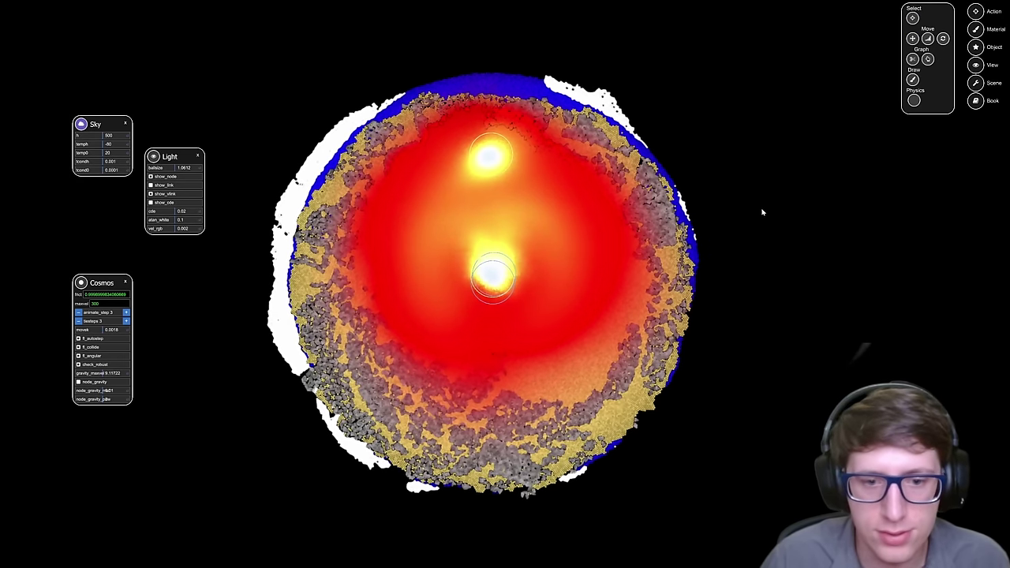